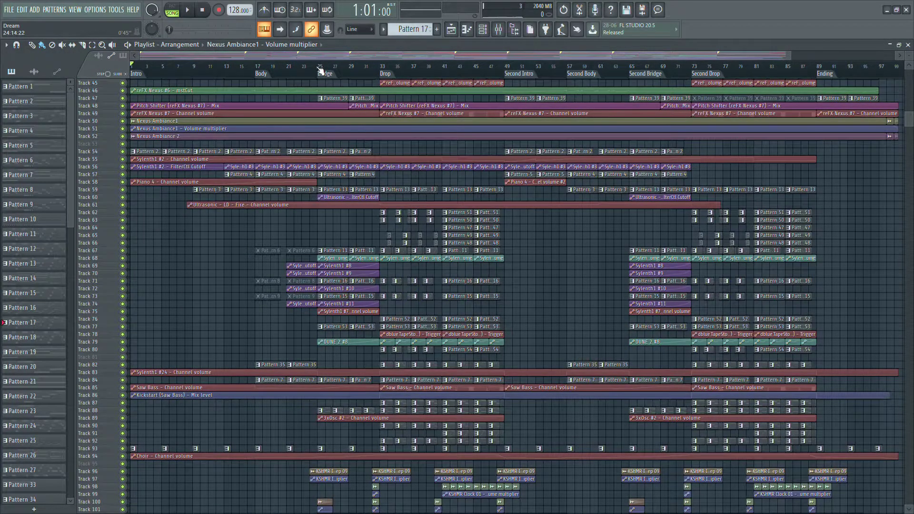
- Play the arrangement from the Intro through the Body section, and stop playback
scroll(320, 69, "up", 3)
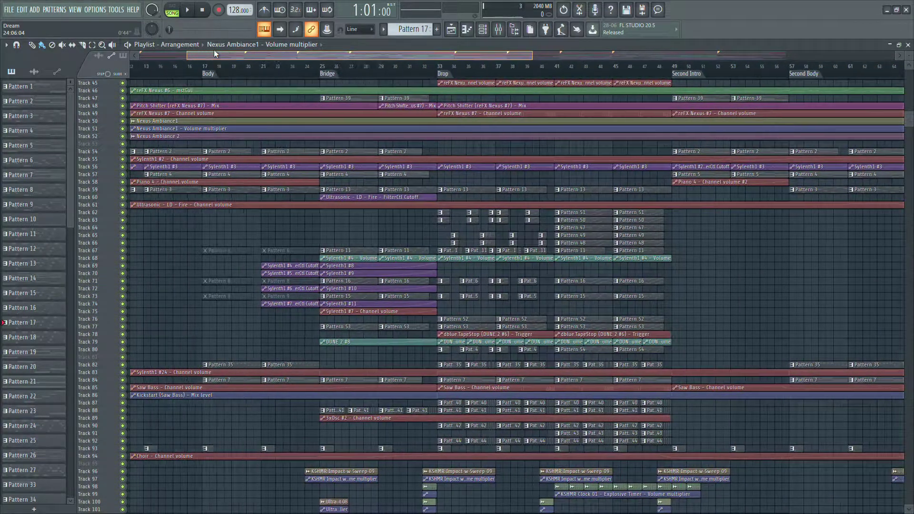
key("space")
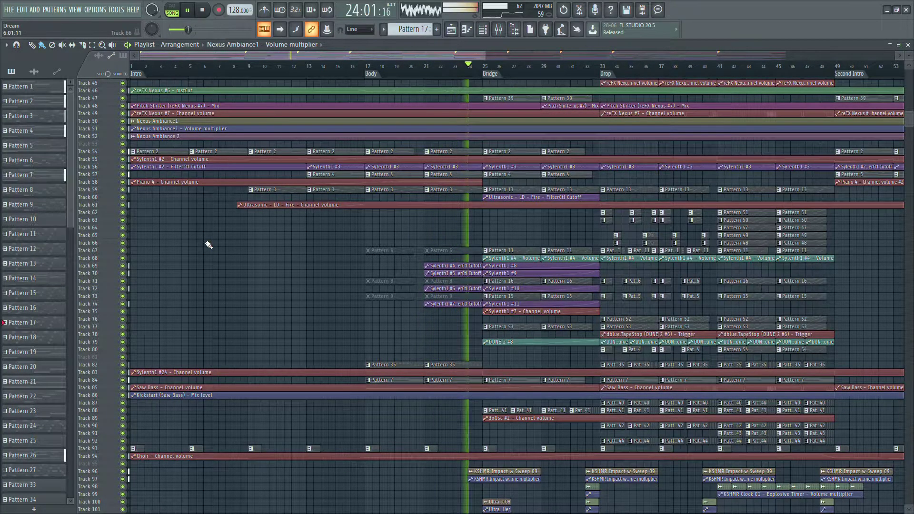
key("space")
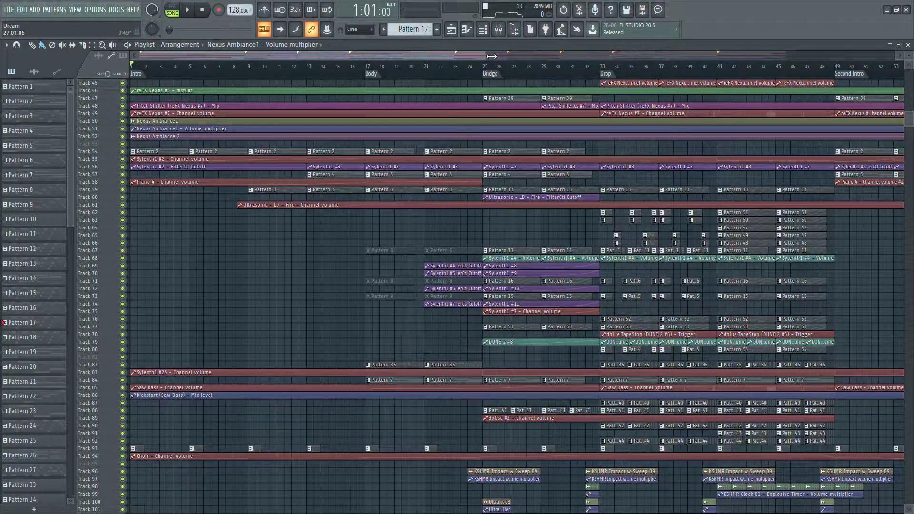
- Enlarge the playlist tracks, pick the Pattern 33 clip on Track 29 and audition it alone in pattern mode
left_click_drag(911, 121, 911, 76)
left_click_drag(486, 56, 302, 57)
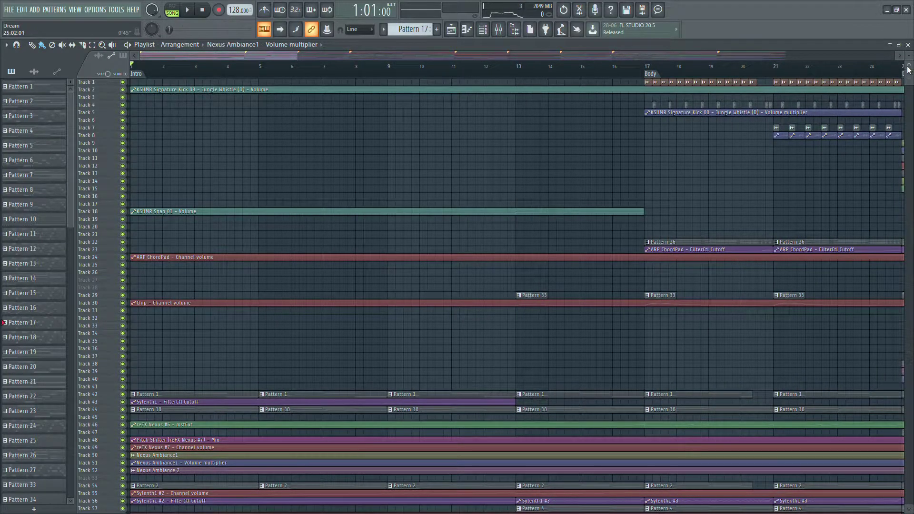
left_click_drag(909, 56, 909, 46)
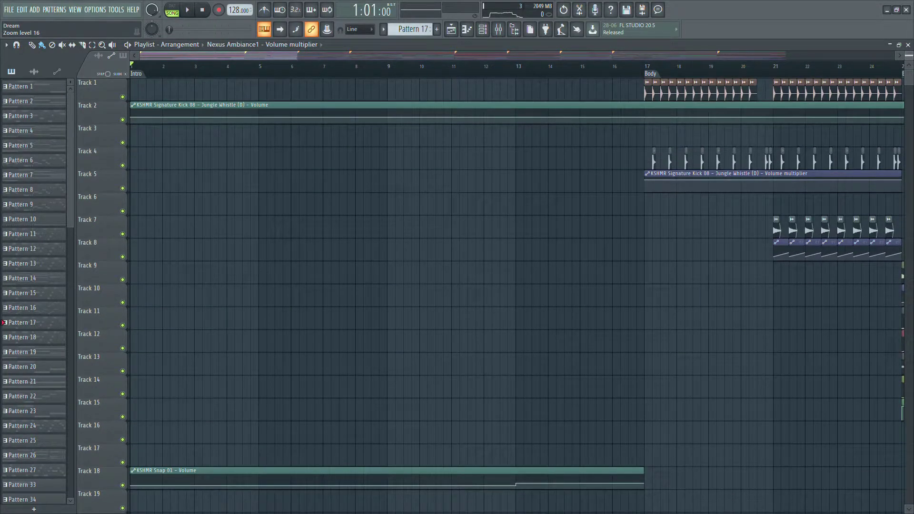
scroll(516, 291, "down", 10)
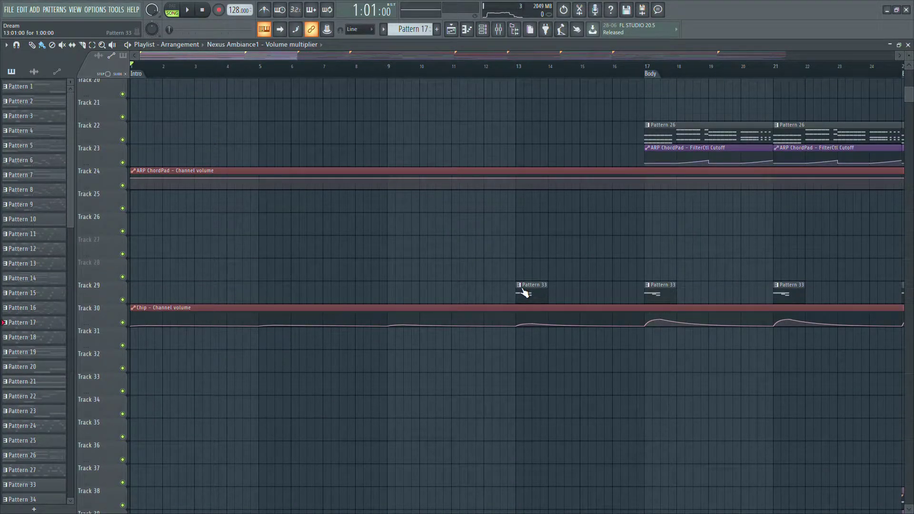
left_click(532, 301)
key("l")
key("space")
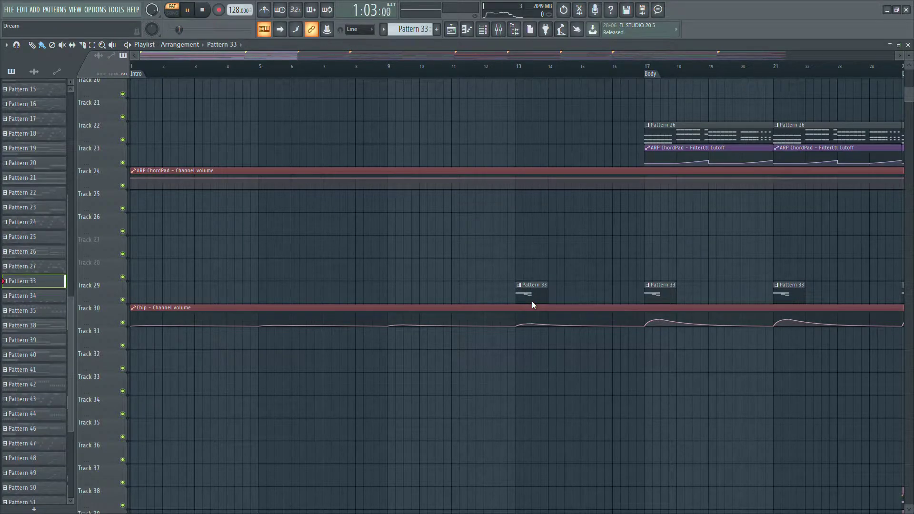
key("space")
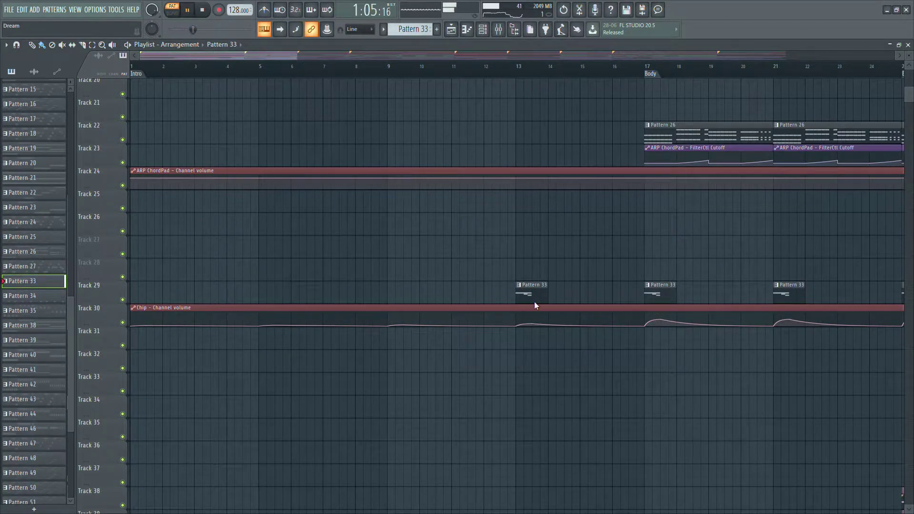
- Close the playlist and audition Pattern 33 again while viewing the Chip channel in the Channel rack
left_click(909, 44)
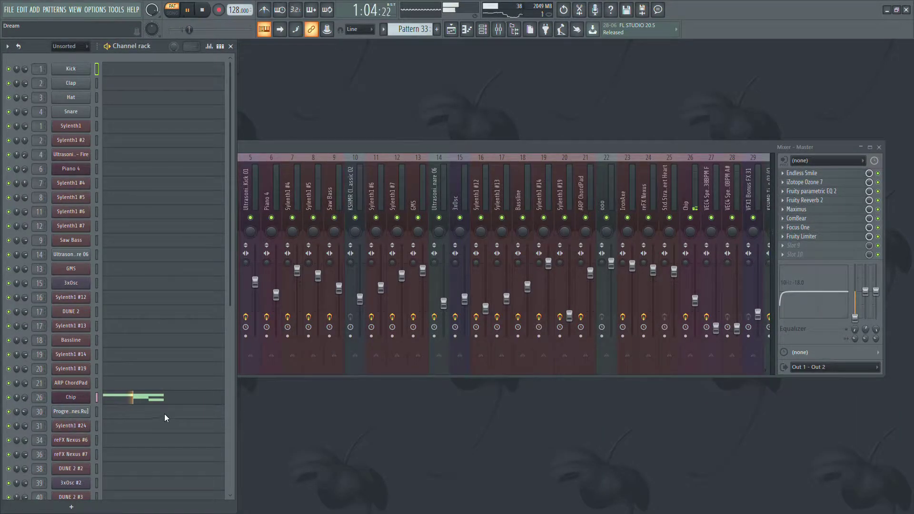
key("space")
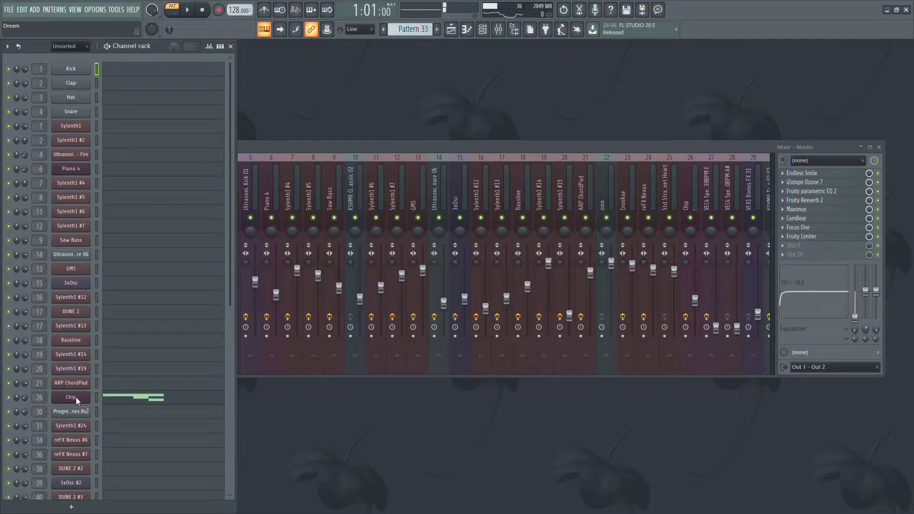
scroll(233, 414, "down", 5)
scroll(233, 421, "up", 1)
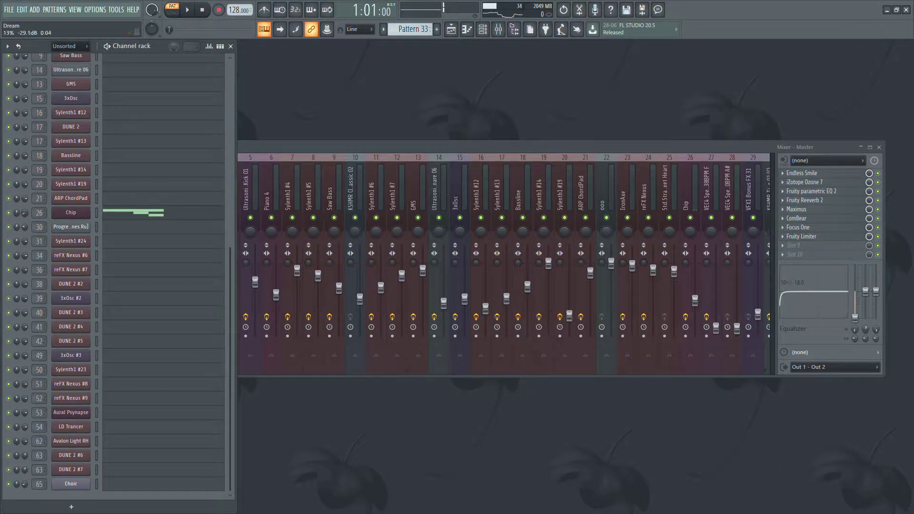
key("space")
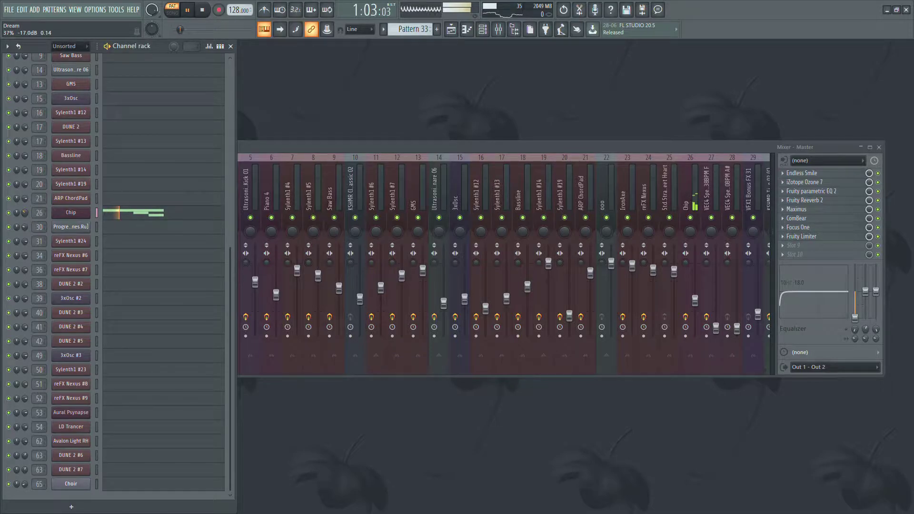
key("space")
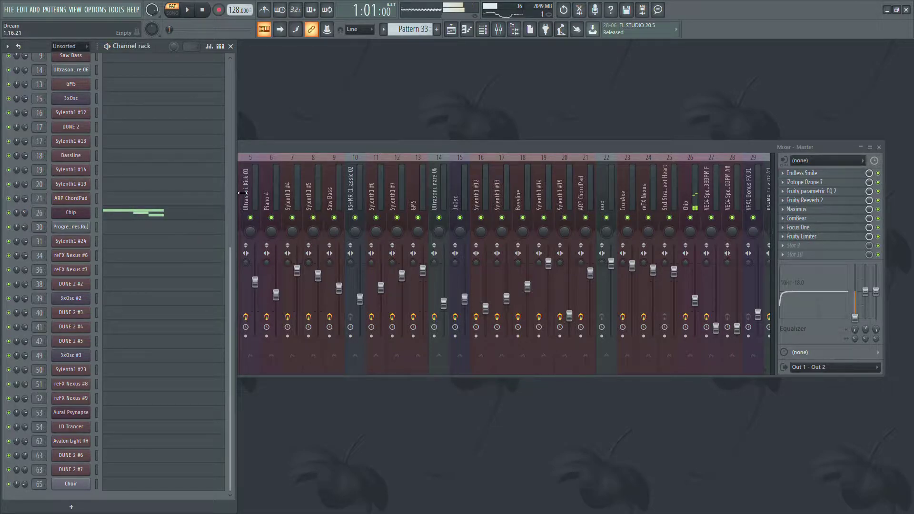
- Open the Chip channel's synth plugin to view its settings, and close it
left_click(71, 213)
left_click_drag(227, 109, 433, 98)
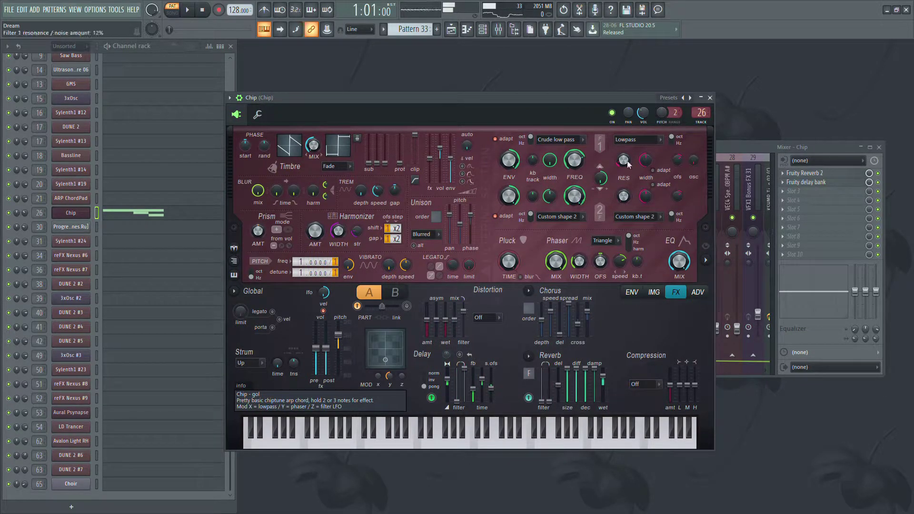
left_click(711, 98)
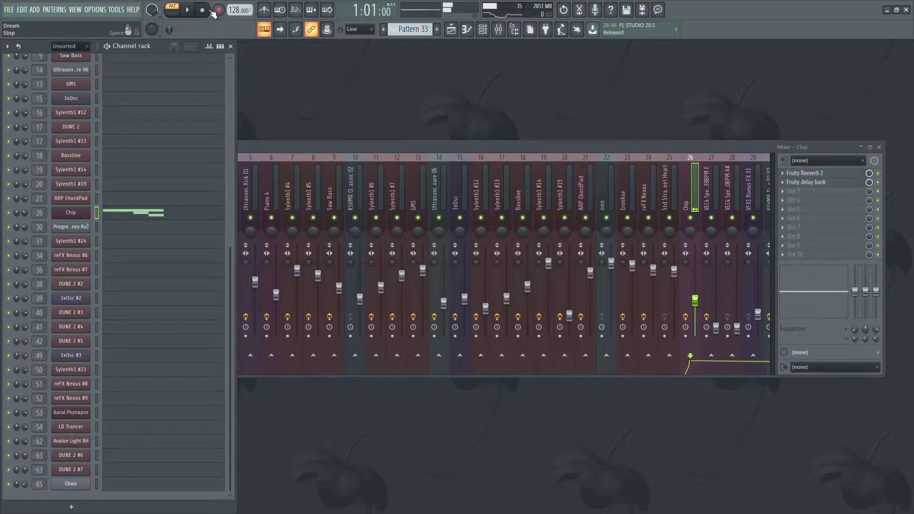
- Bring the mixer forward with the Chip track selected, audition Pattern 33 and reposition the mixer window
left_click(699, 203)
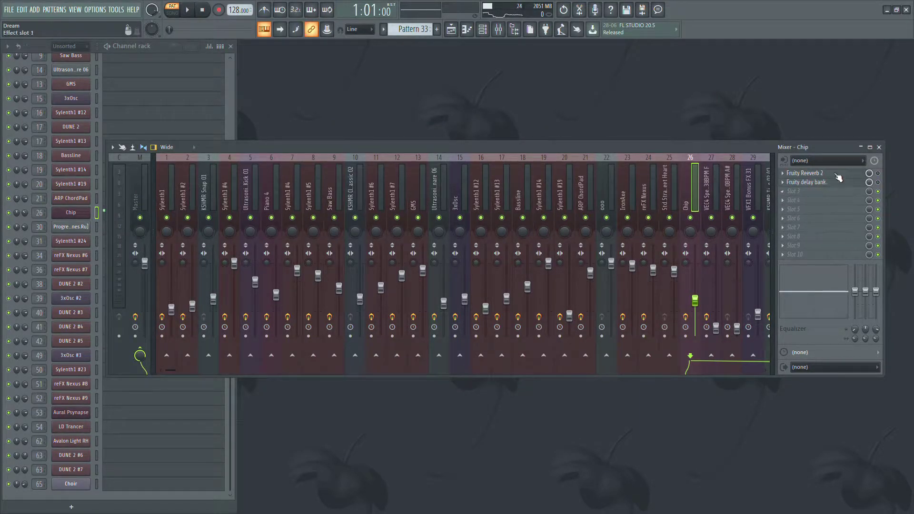
key("space")
left_click_drag(286, 145, 305, 153)
- Open the Chip notes of Pattern 33 in the piano roll, play them and close the piano roll
left_click(123, 216)
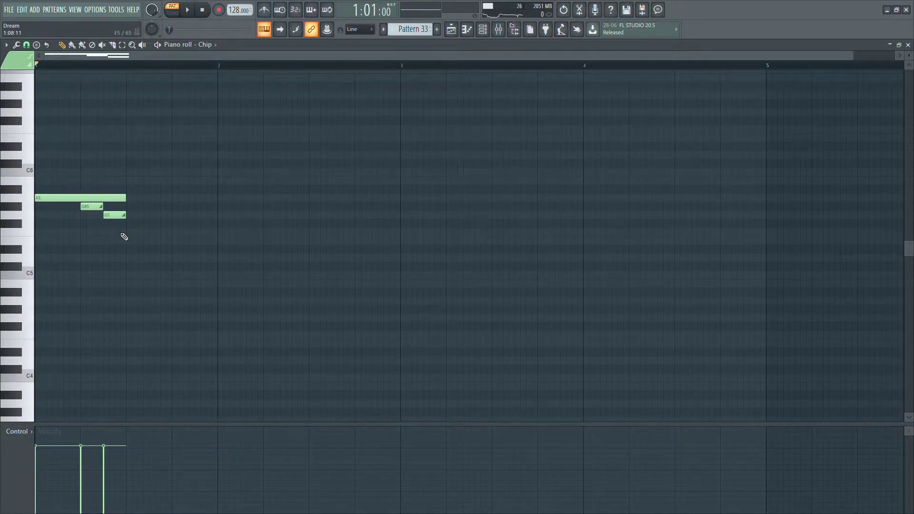
key("space")
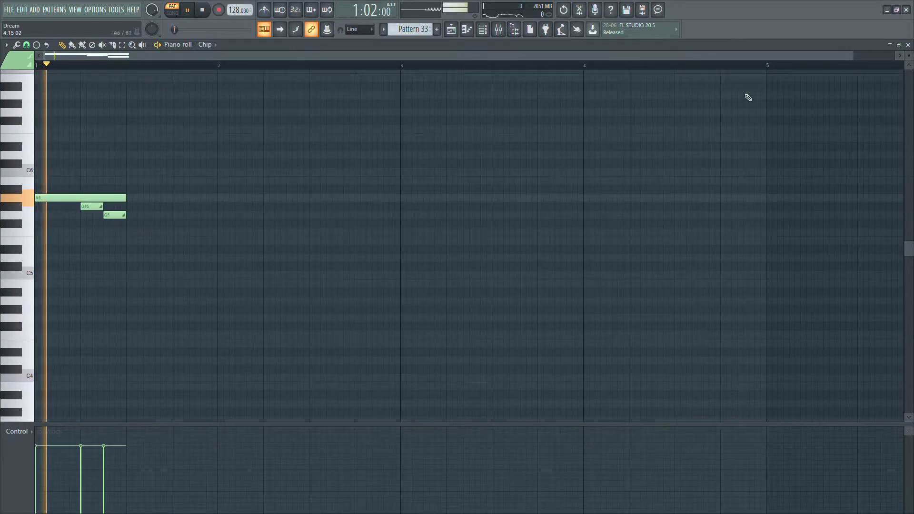
key("space")
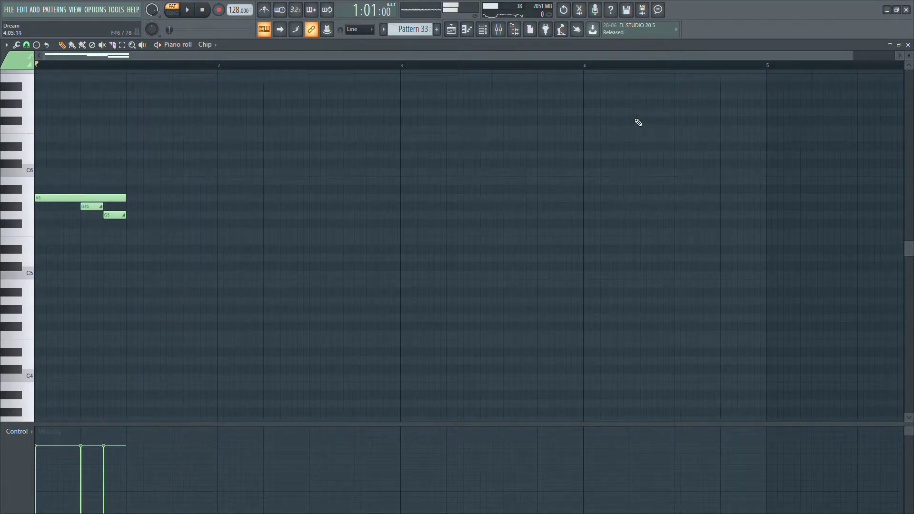
left_click(908, 44)
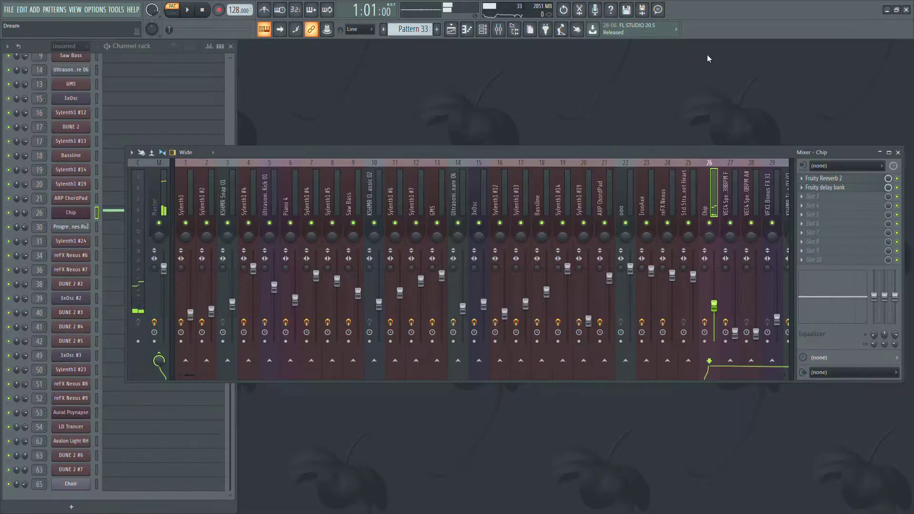
- Reopen the playlist, pick the Pattern 1 clip on Track 42 and audition it in pattern mode
left_click(461, 31)
mouse_move(547, 316)
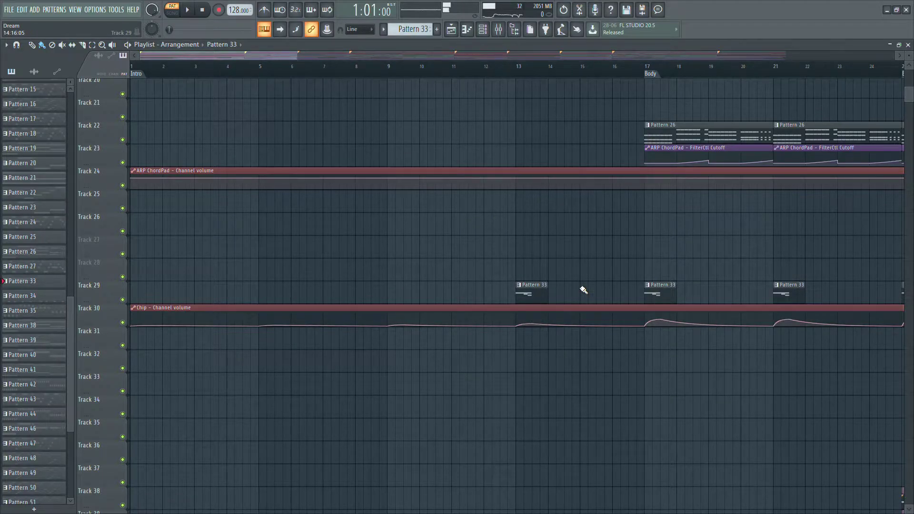
left_click_drag(910, 94, 906, 110)
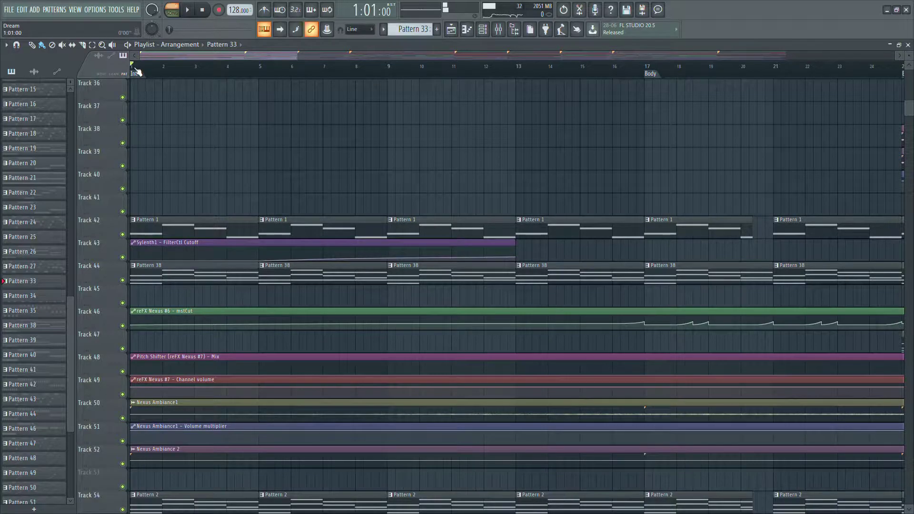
left_click(144, 244)
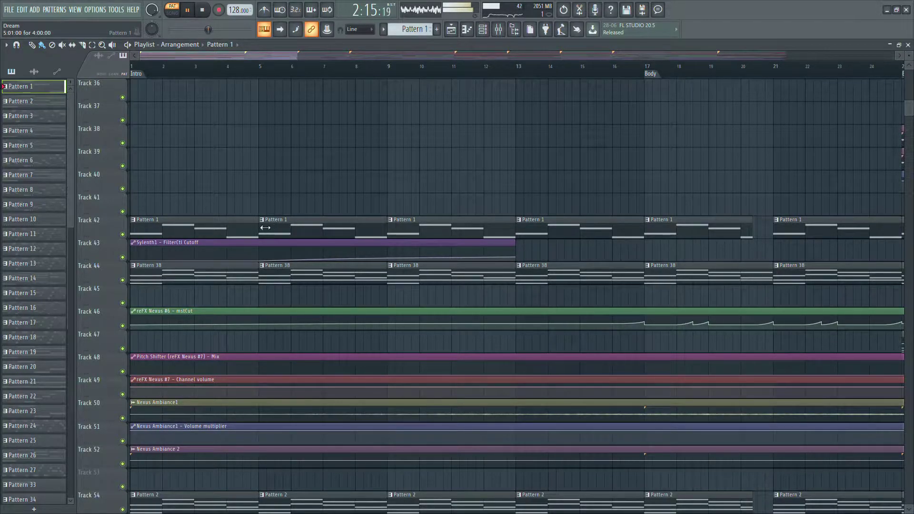
- Open Pattern 1's Sylenth1 notes in the piano roll, play them through and close the piano roll
double_click(238, 229)
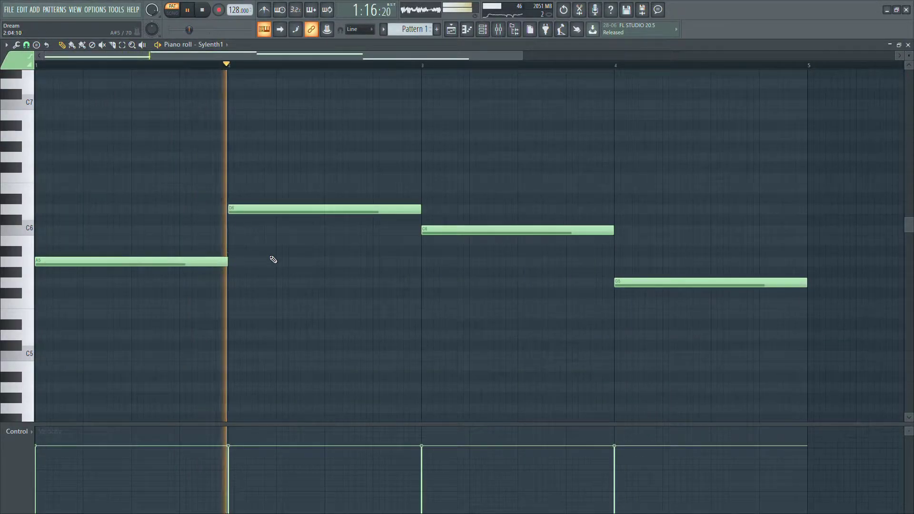
key("space")
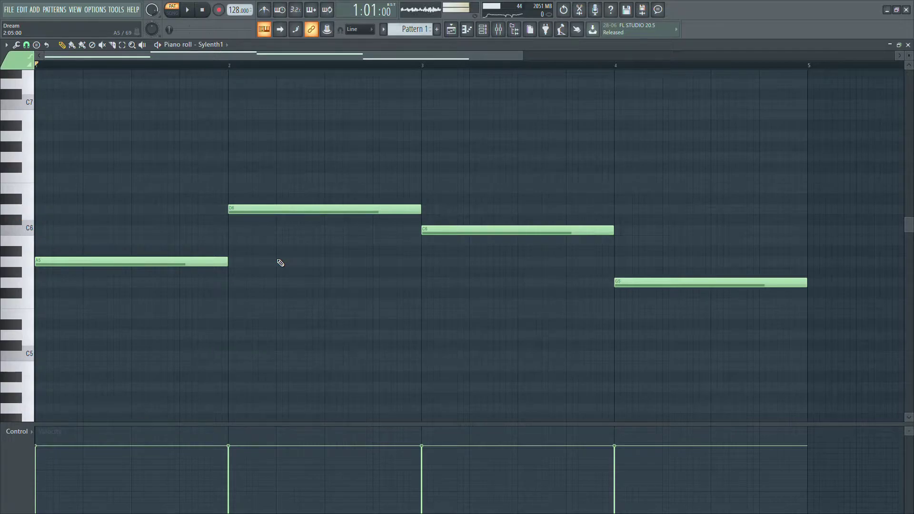
key("space")
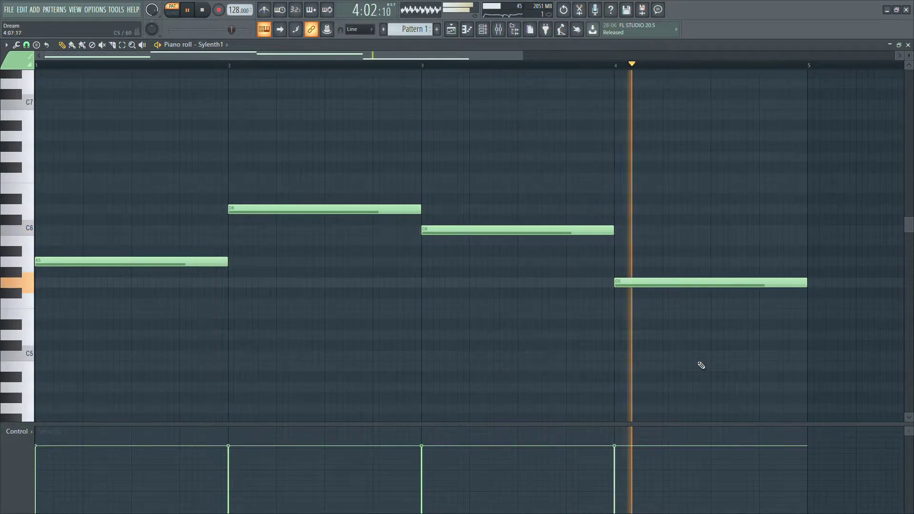
key("space")
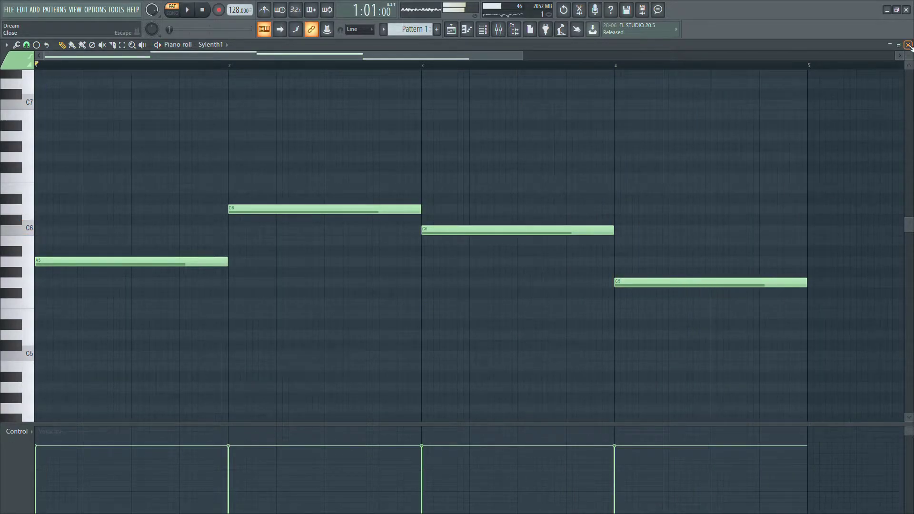
left_click(908, 45)
- Close the playlist, play Pattern 1 with the mixer in front and select the Sylenth1 mixer track
left_click_drag(231, 286, 218, 80)
scroll(100, 128, "down", 1)
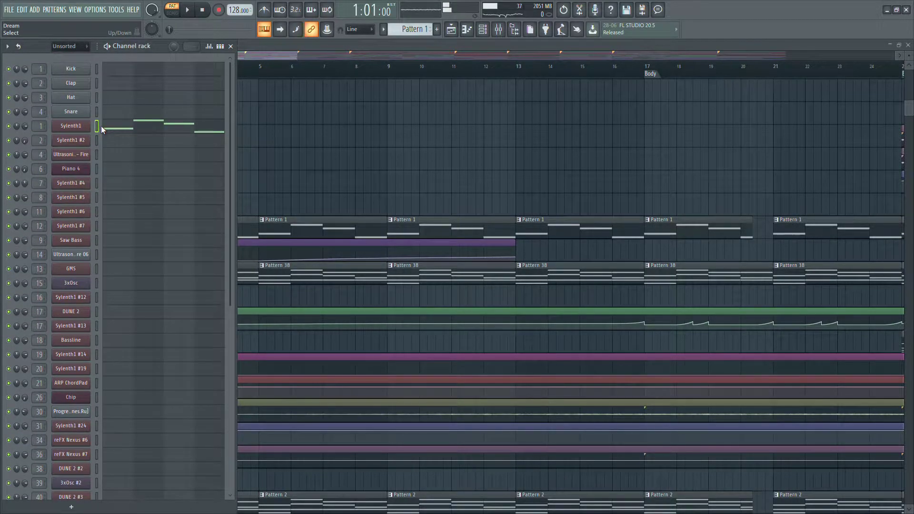
left_click(909, 45)
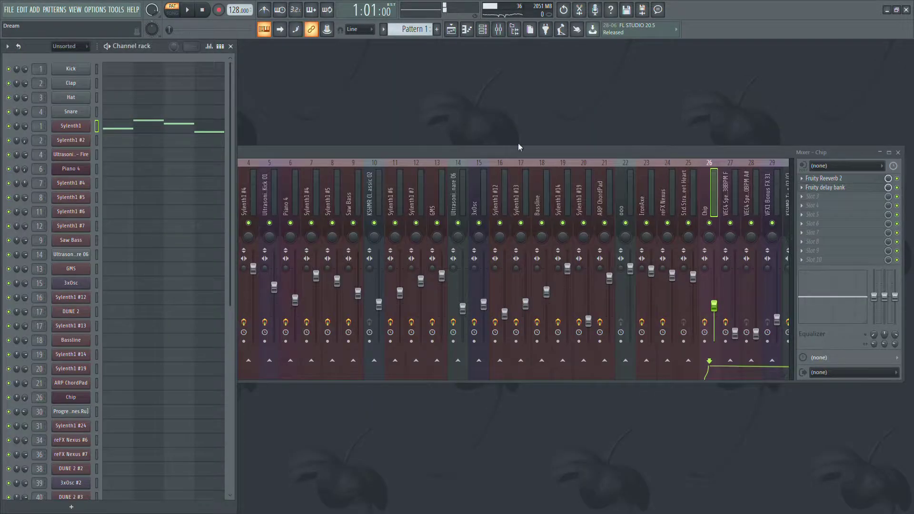
left_click(381, 152)
key("space")
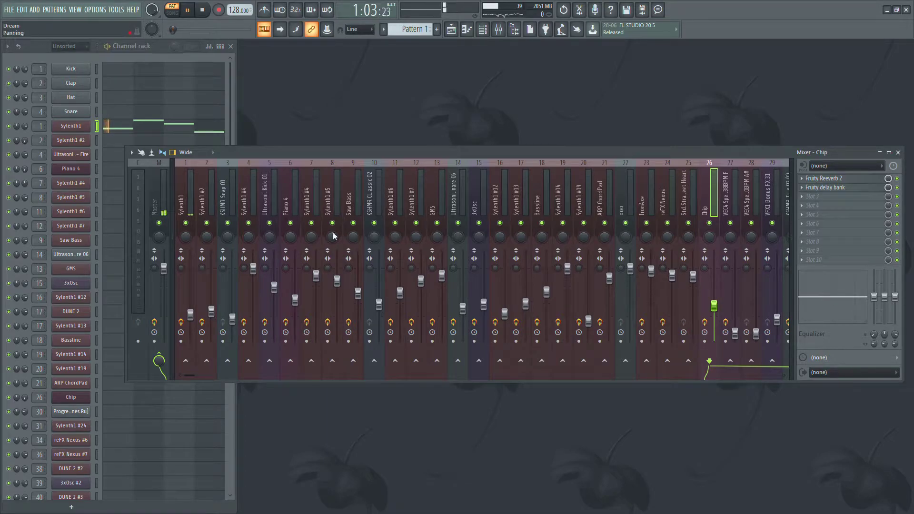
left_click(189, 211)
key("space")
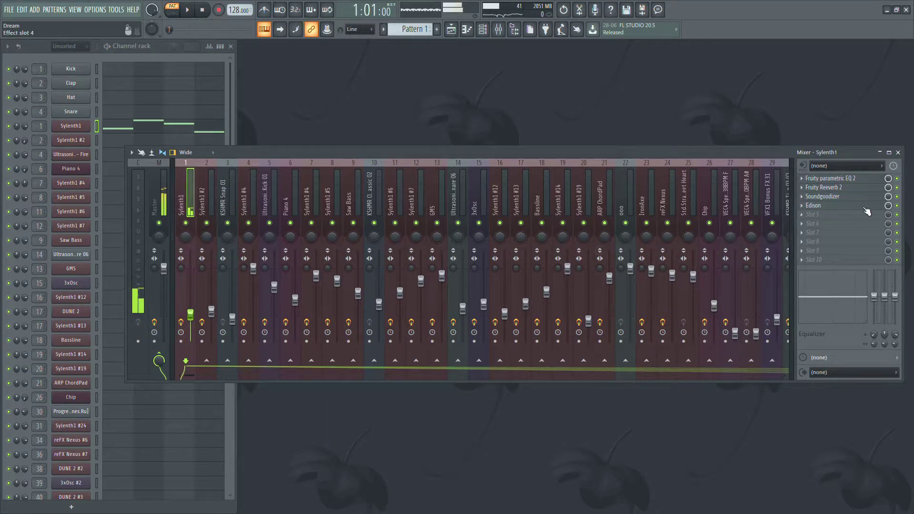
- Examine the Fruity parametric EQ 2 and Fruity Reeverb 2 settings on the Sylenth1 mixer track, and close both plugins
left_click(863, 181)
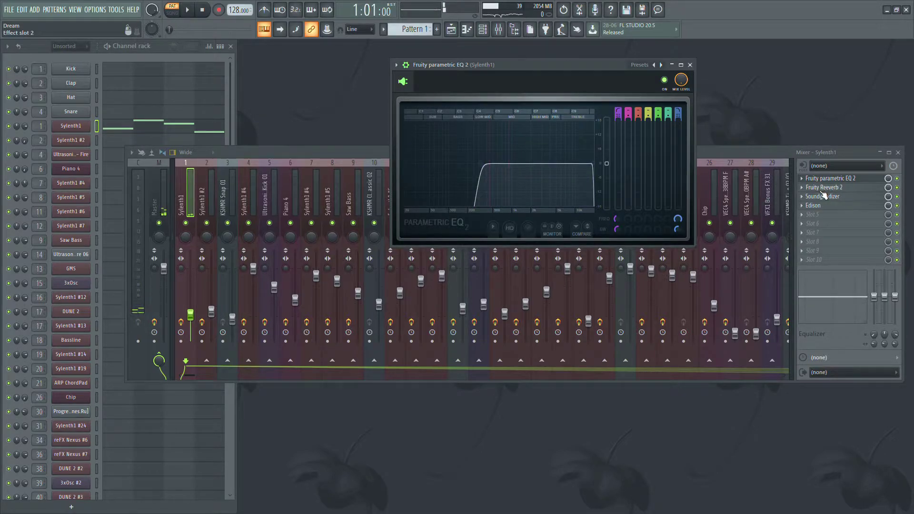
left_click(830, 189)
left_click(691, 65)
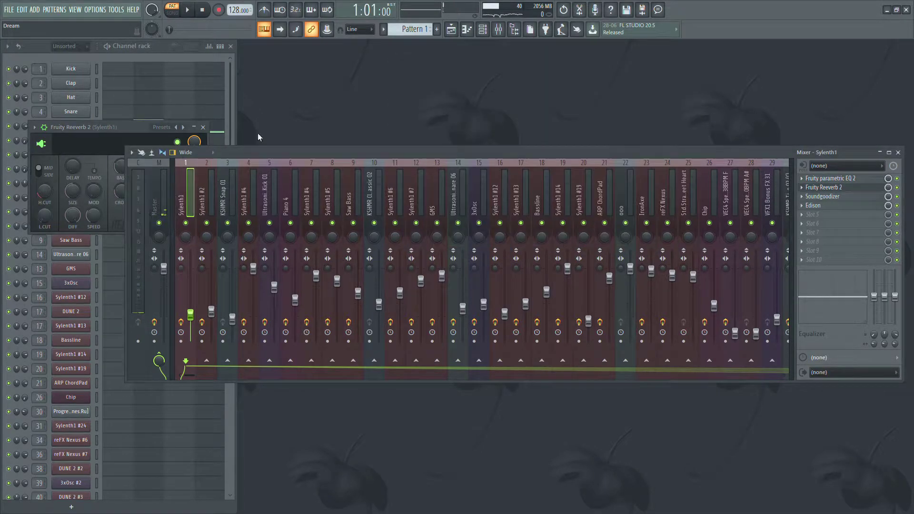
left_click_drag(127, 132, 479, 192)
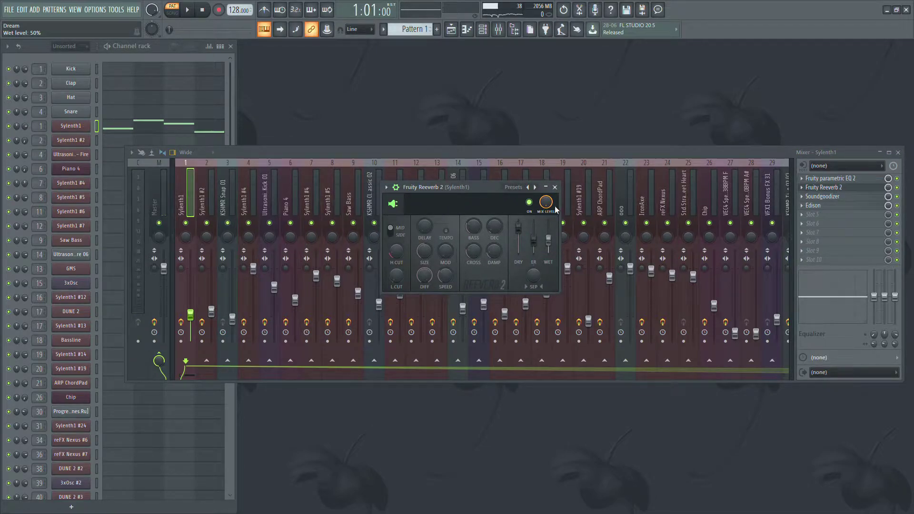
left_click(555, 187)
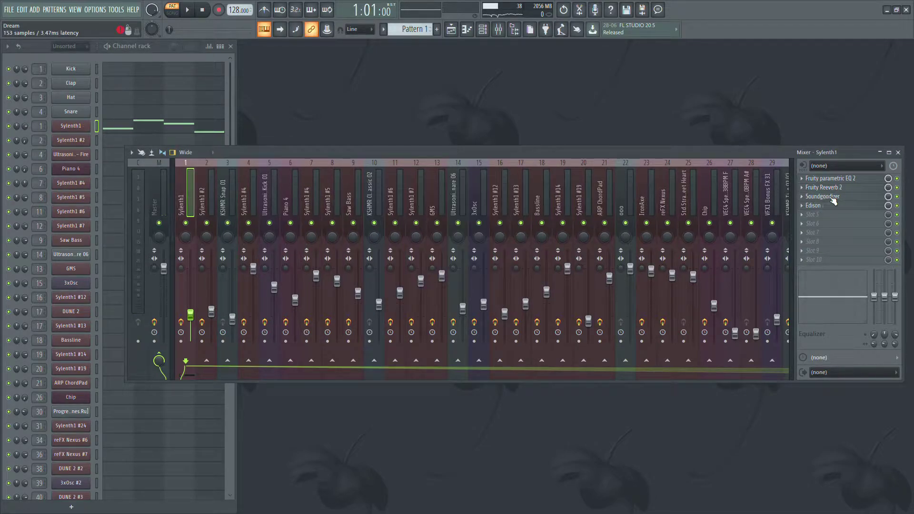
- Examine the Soundgoodizer and Edison effects on the Sylenth1 mixer track, and close both plugins
left_click(856, 199)
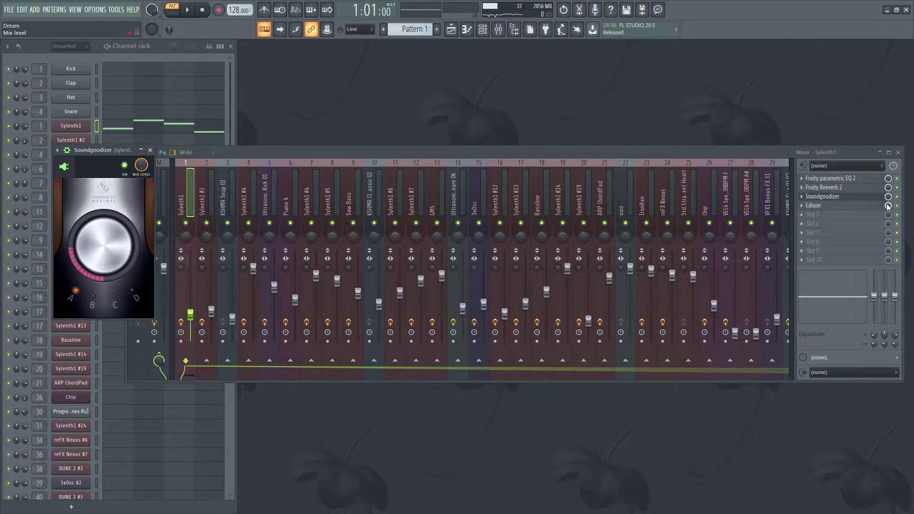
left_click(861, 208)
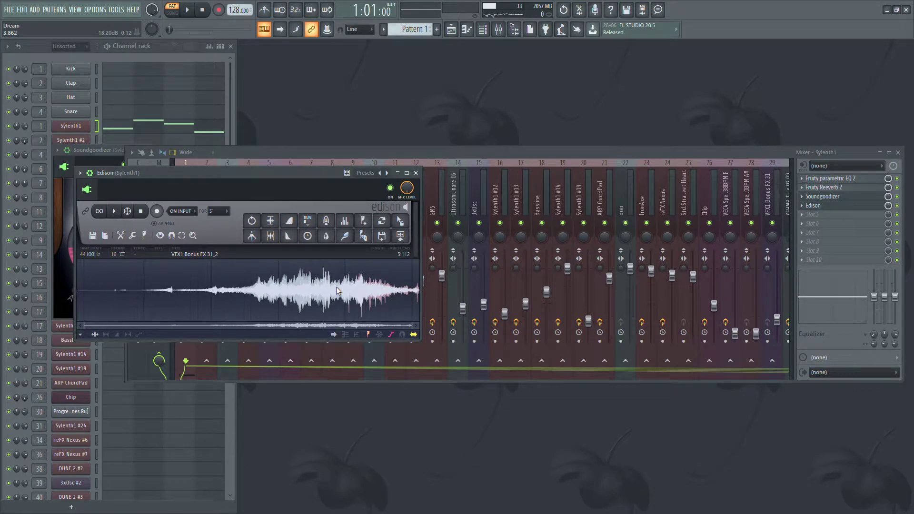
left_click(415, 173)
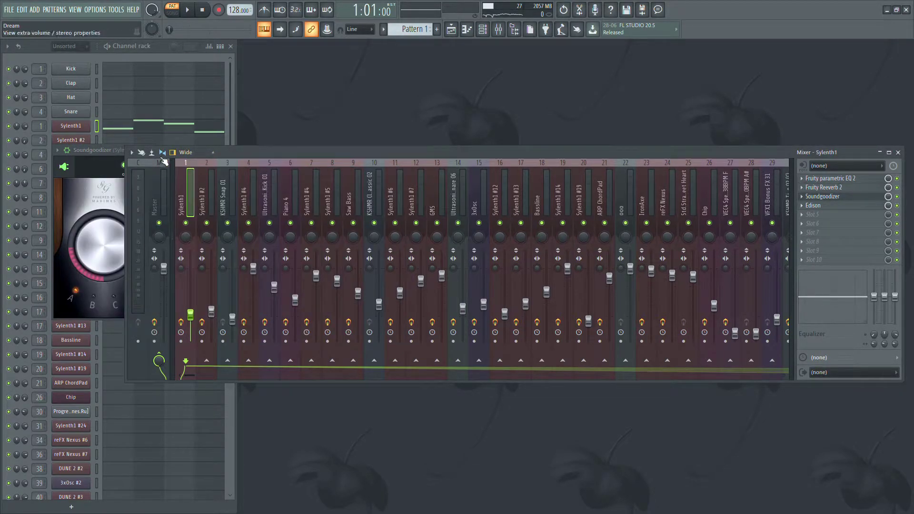
left_click(116, 153)
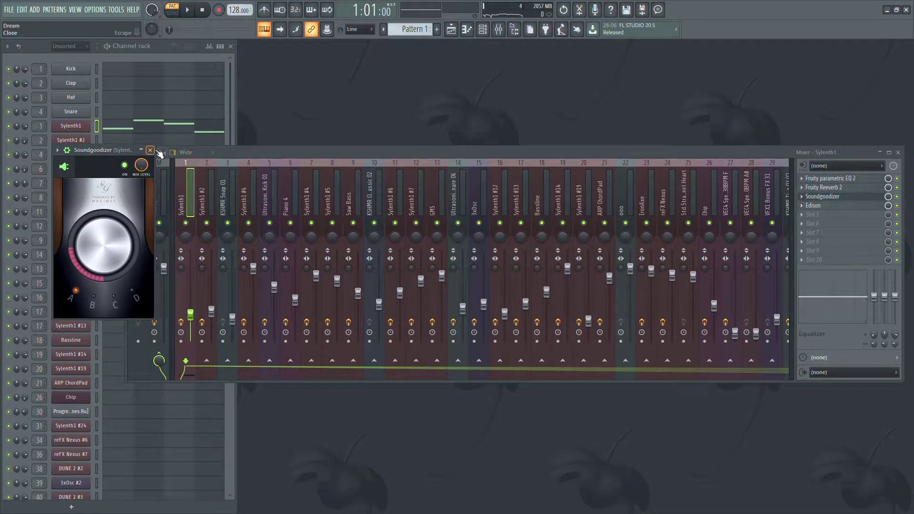
left_click(184, 153)
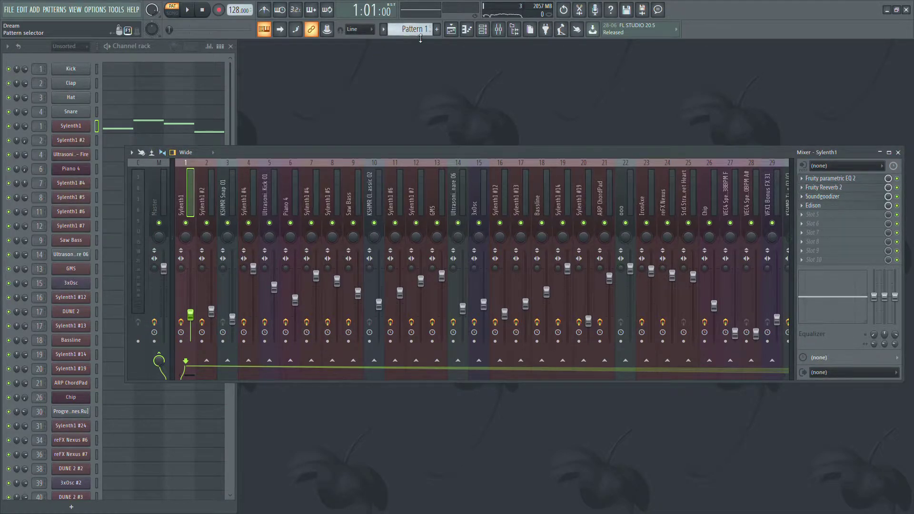
- Reopen the playlist, pick the Pattern 38 clip on Track 44, audition it and close the playlist
left_click(451, 30)
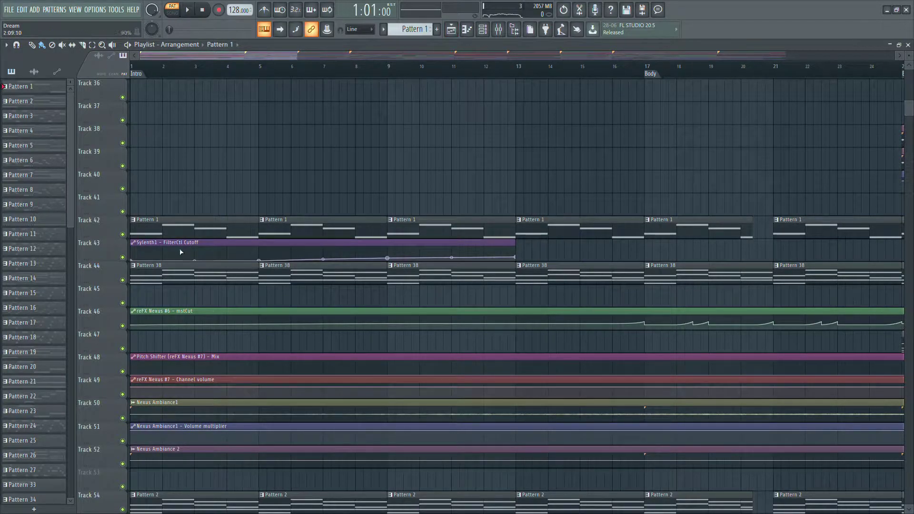
left_click(143, 284)
key("space")
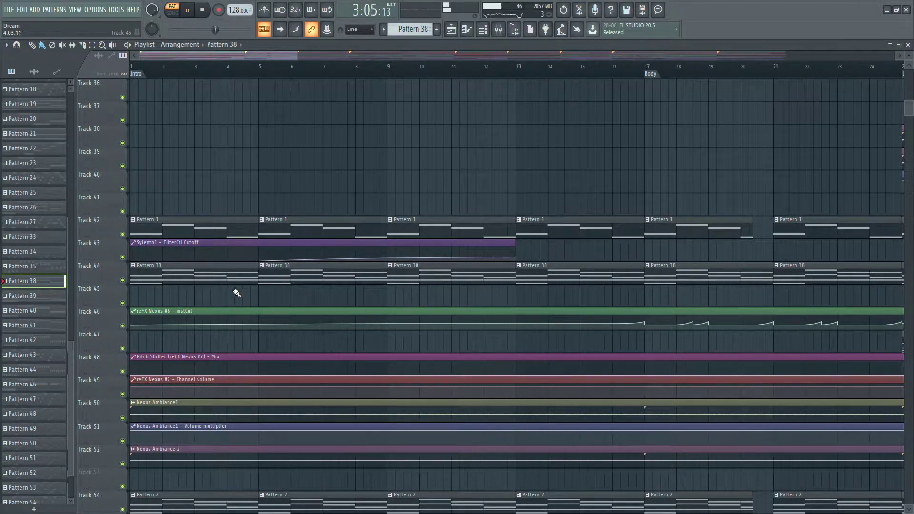
left_click(910, 44)
key("space")
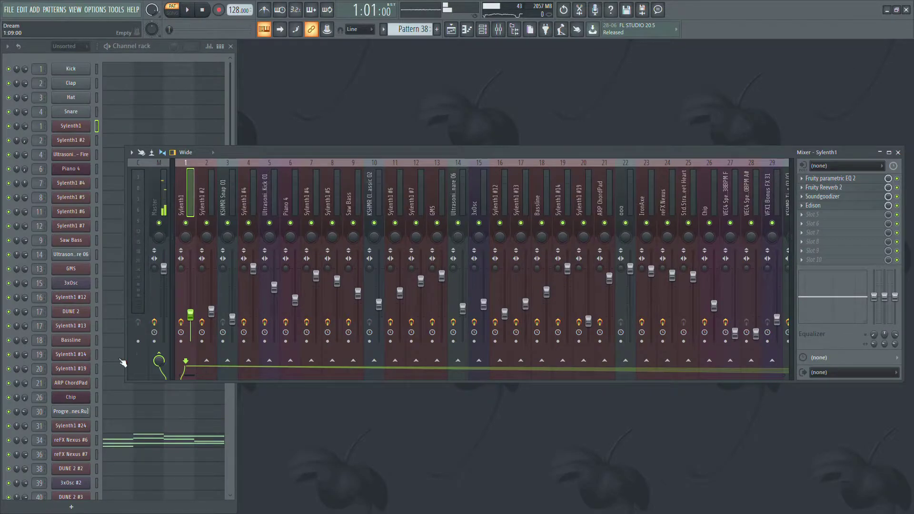
- Open Pattern 38's reFX Nexus #6 notes in the piano roll, play them through and close the piano roll
left_click(117, 446)
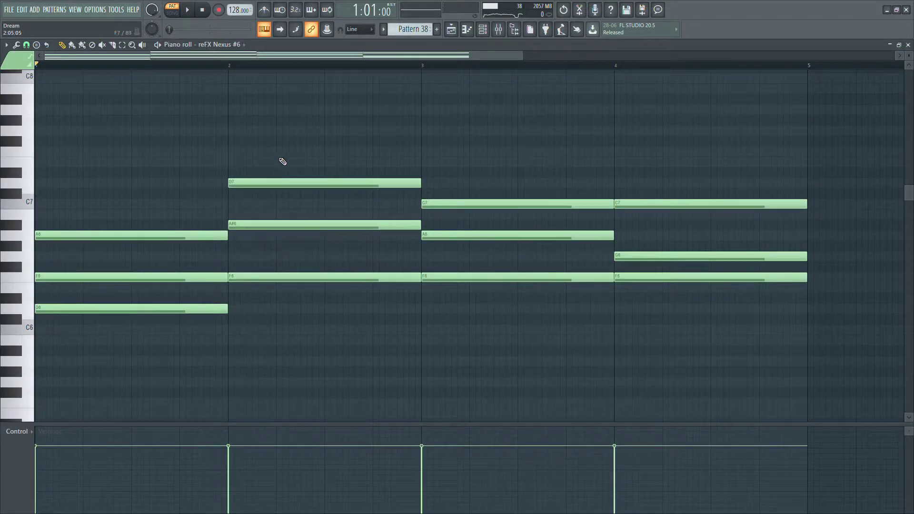
key("space")
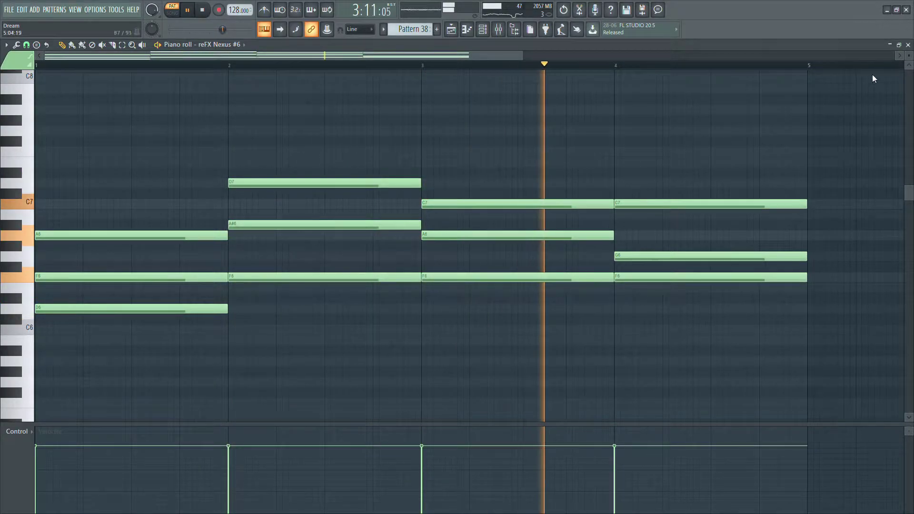
left_click(908, 45)
key("space")
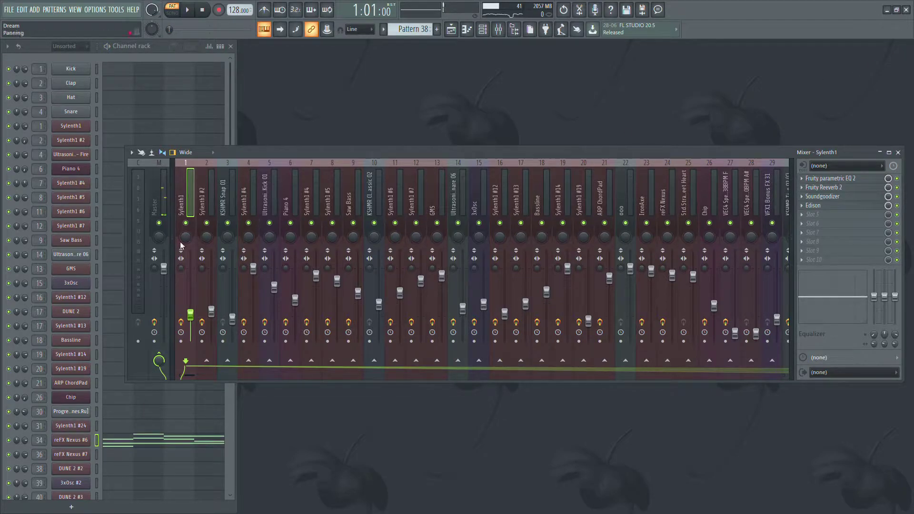
- Select the reFX Nexus #6 mixer track and play Pattern 38
left_click_drag(187, 376, 314, 373)
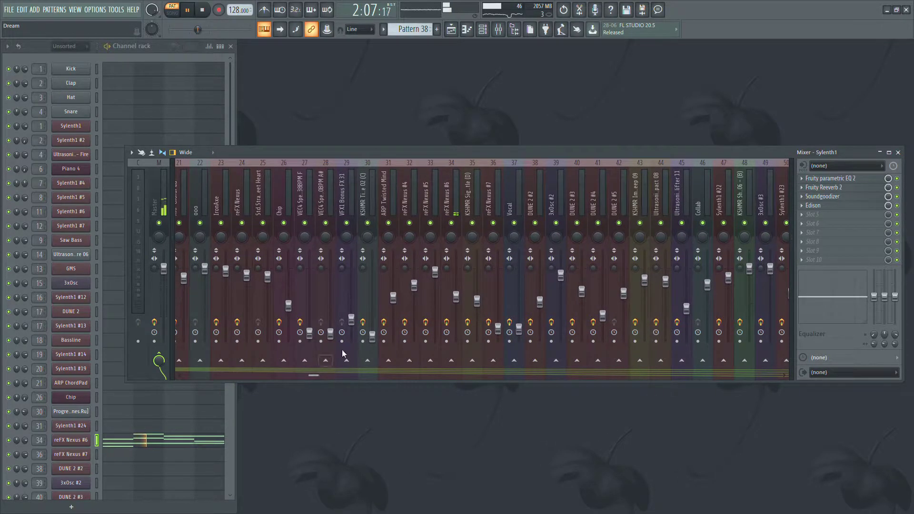
left_click(453, 186)
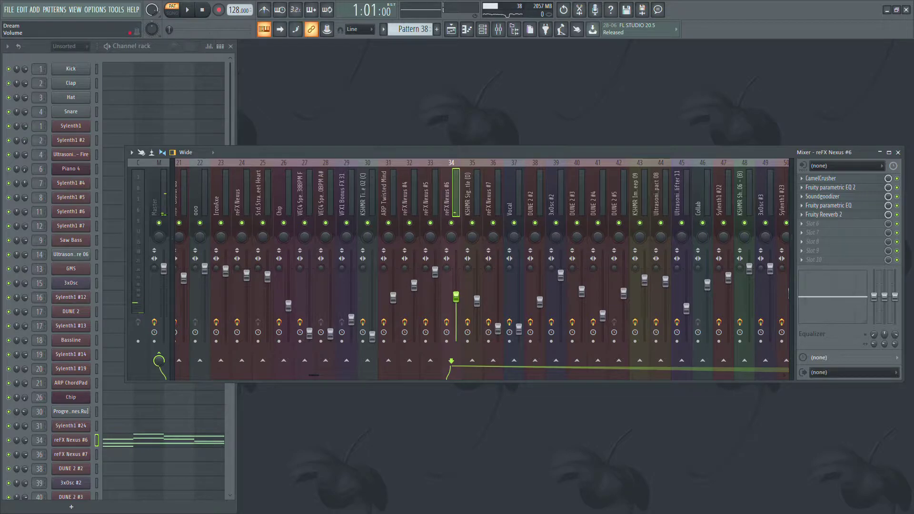
key("space")
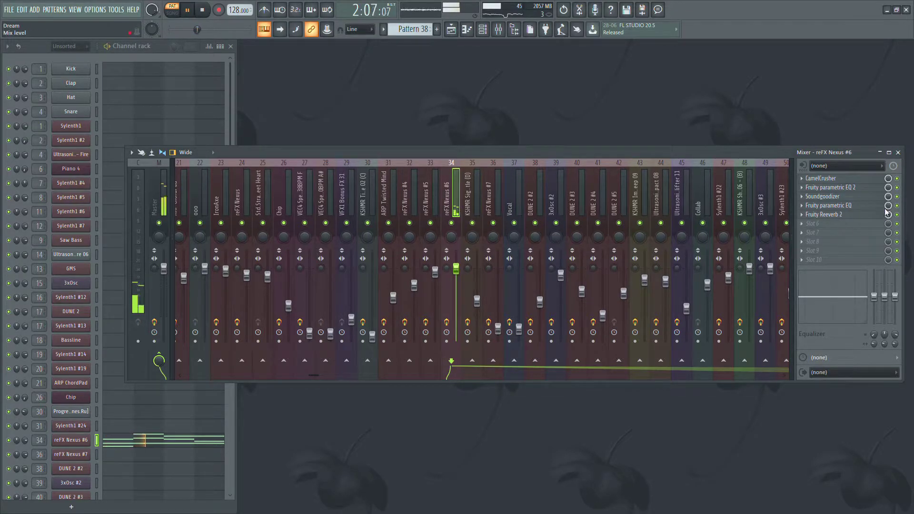
- Examine the Fruity parametric EQ 2 and Fruity parametric EQ curves on the reFX Nexus #6 track, close both and stop playback
left_click(851, 190)
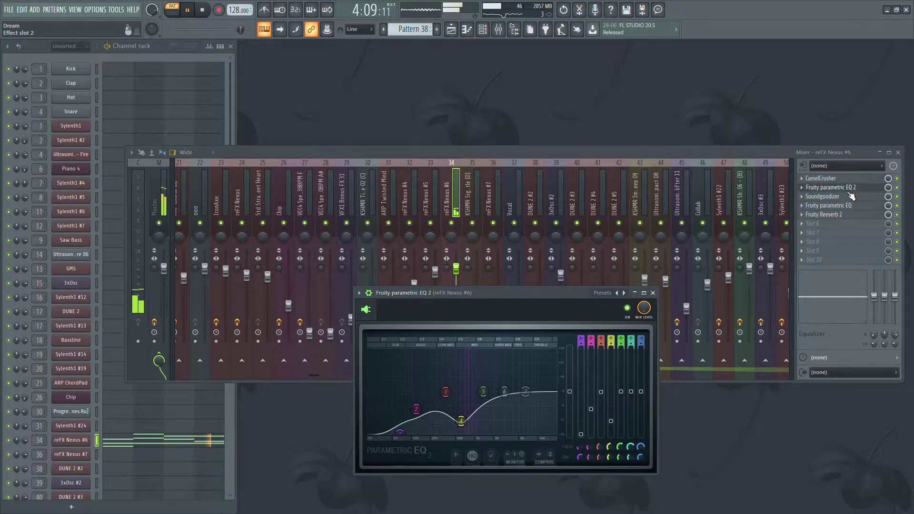
left_click(850, 189)
left_click(851, 207)
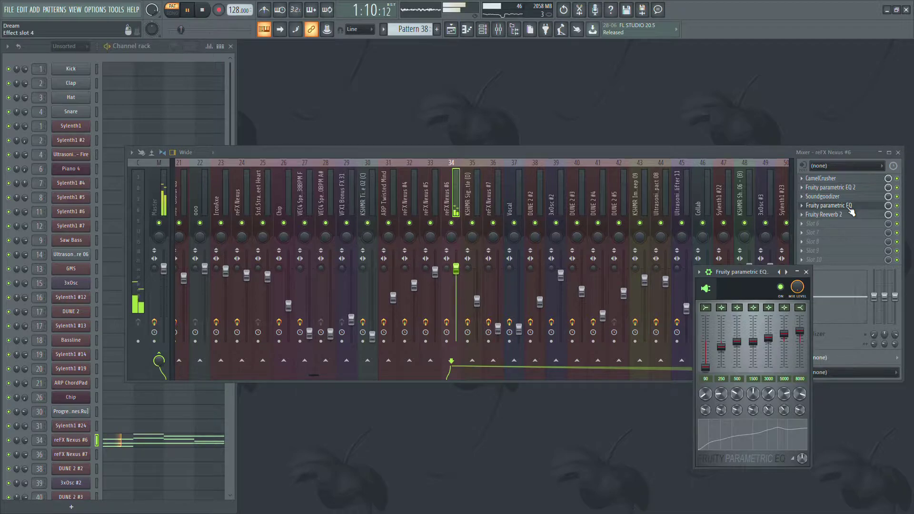
left_click(851, 207)
key("space")
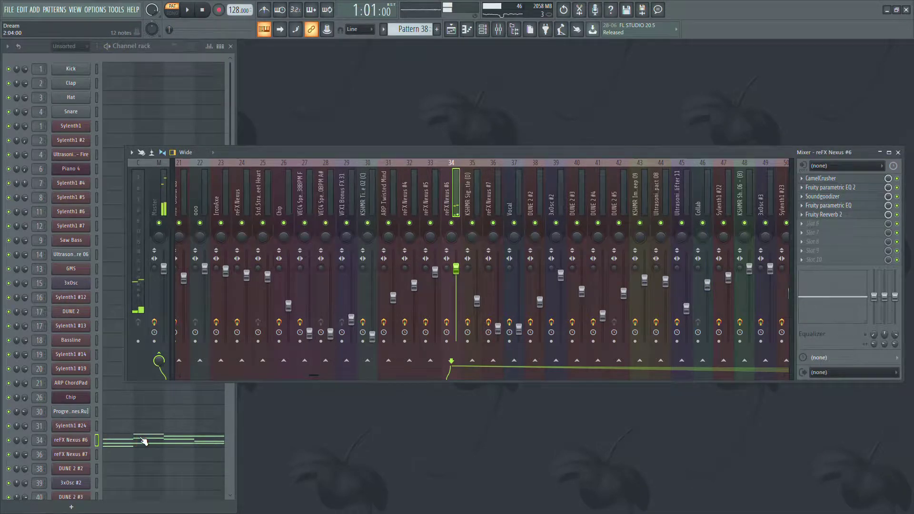
- Reopen Pattern 38's reFX Nexus #6 piano roll and demonstrate chords around C5 by playing notes live, without recording them
left_click(144, 442)
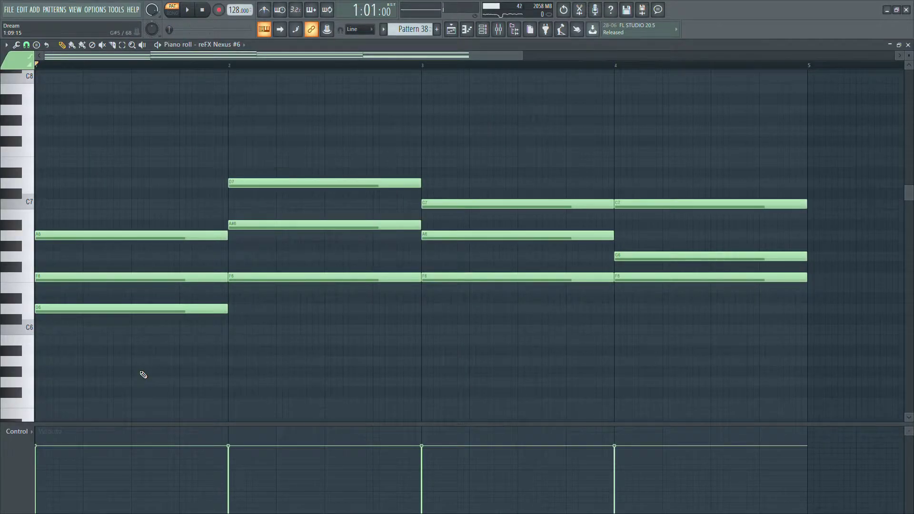
scroll(170, 349, "down", 3)
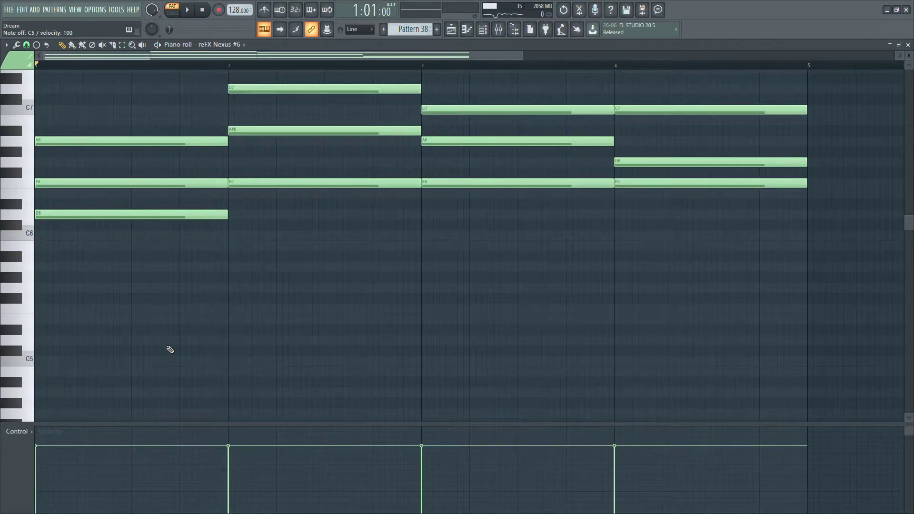
key("z")
key("b")
key("c")
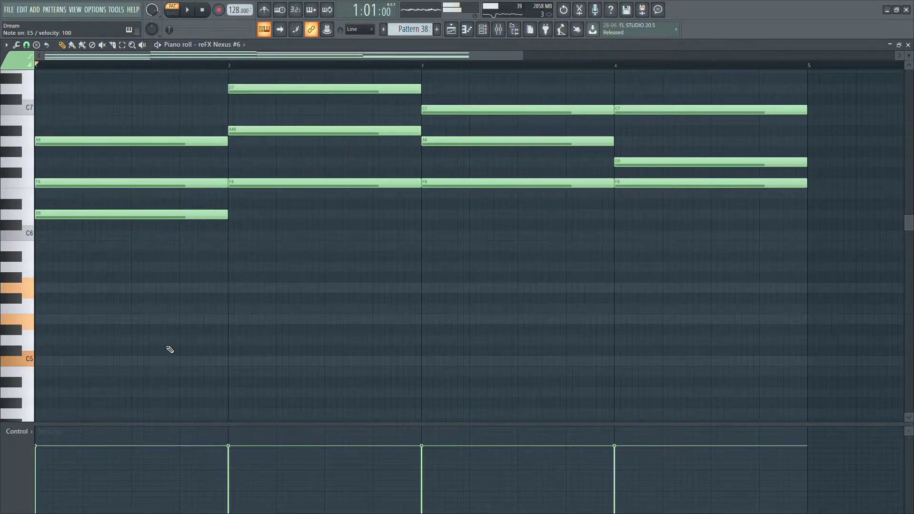
key("v")
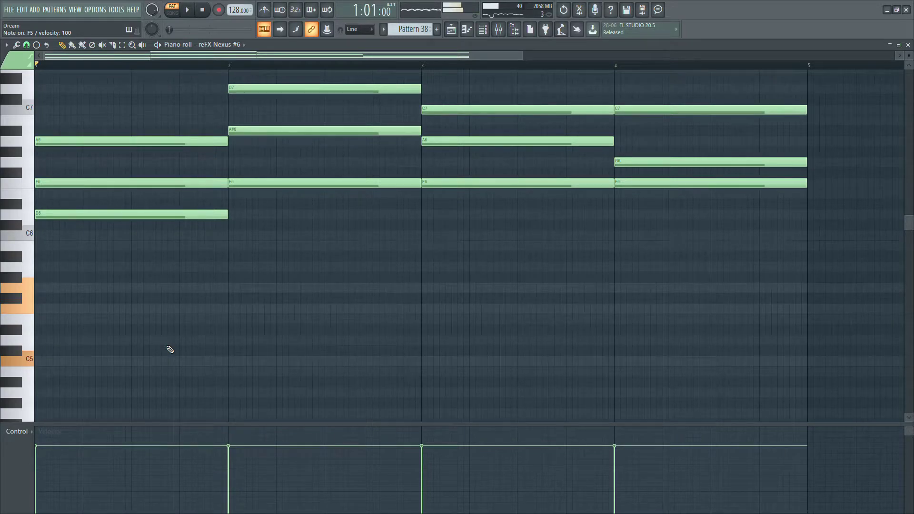
key("v")
key("n")
key("z")
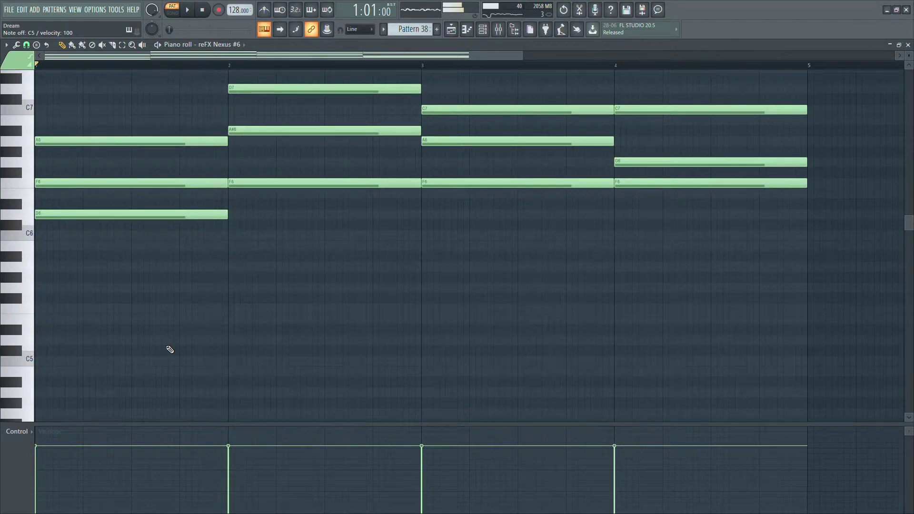
- Play Pattern 38 through in the piano roll, close it and lower the reFX Nexus #6 mixer fader
key("space")
scroll(343, 257, "up", 1)
scroll(342, 257, "up", 2)
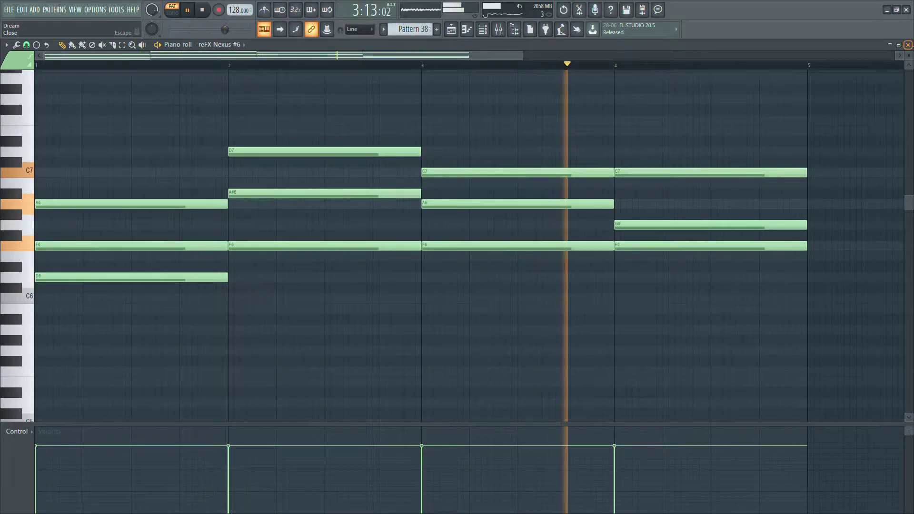
key("space")
left_click(909, 44)
left_click_drag(458, 268, 458, 269)
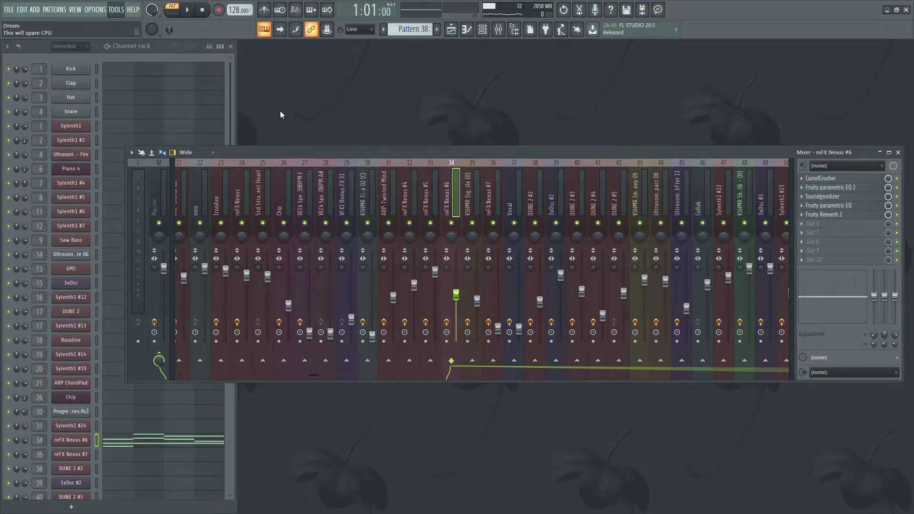
- Reopen the playlist, pick the Pattern 2 clip on Track 54 and start playing it
left_click(453, 30)
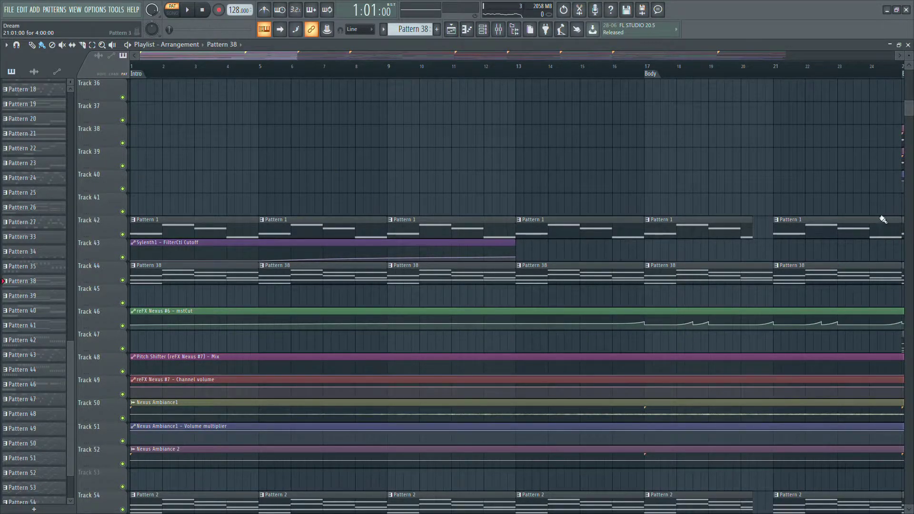
scroll(912, 122, "down", 4)
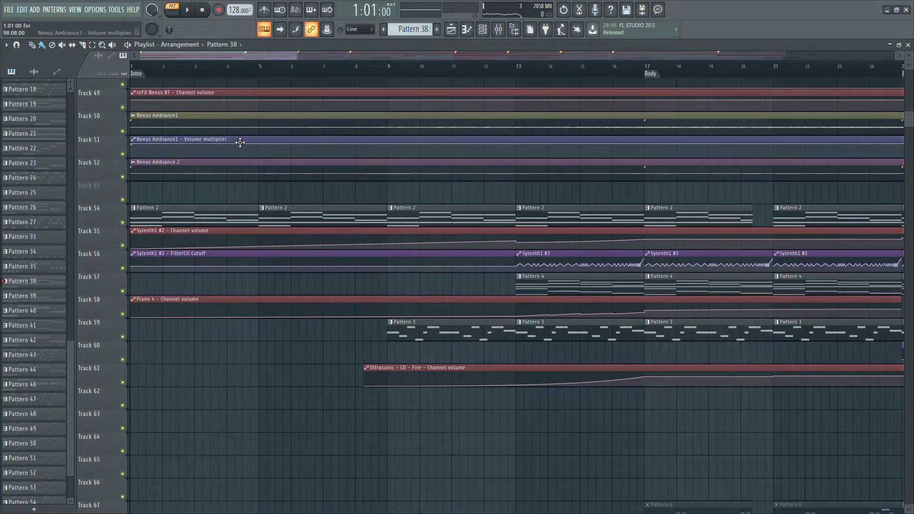
left_click(143, 227)
key("space")
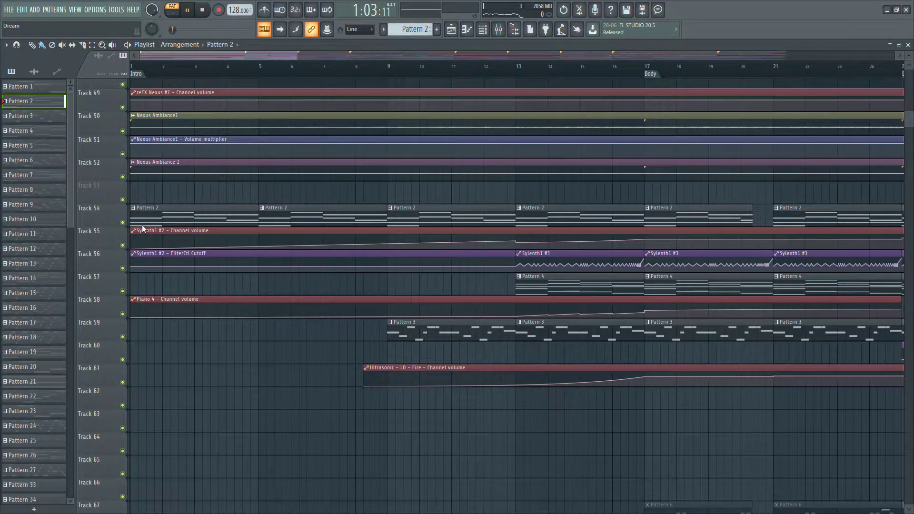
- Move the song position to bar 13 in song mode, and audition Pattern 2 in pattern mode
key("l")
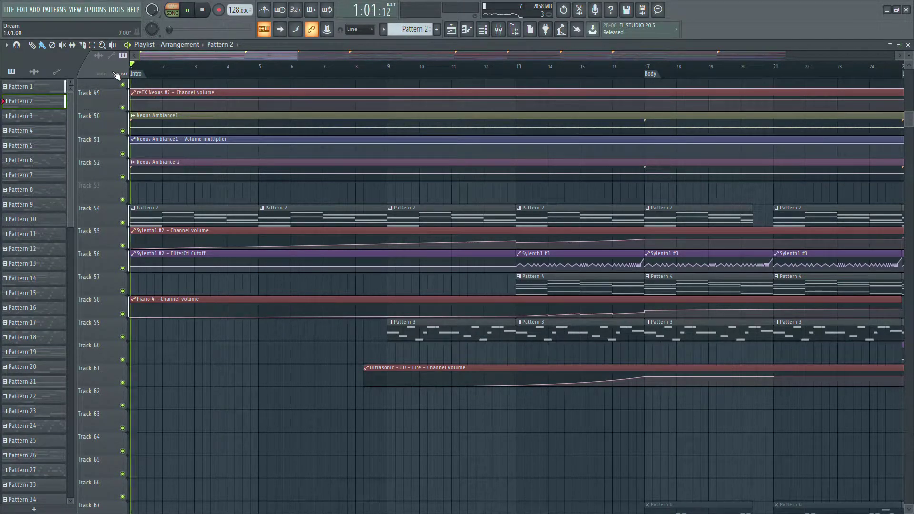
key("space")
key("l")
key("space")
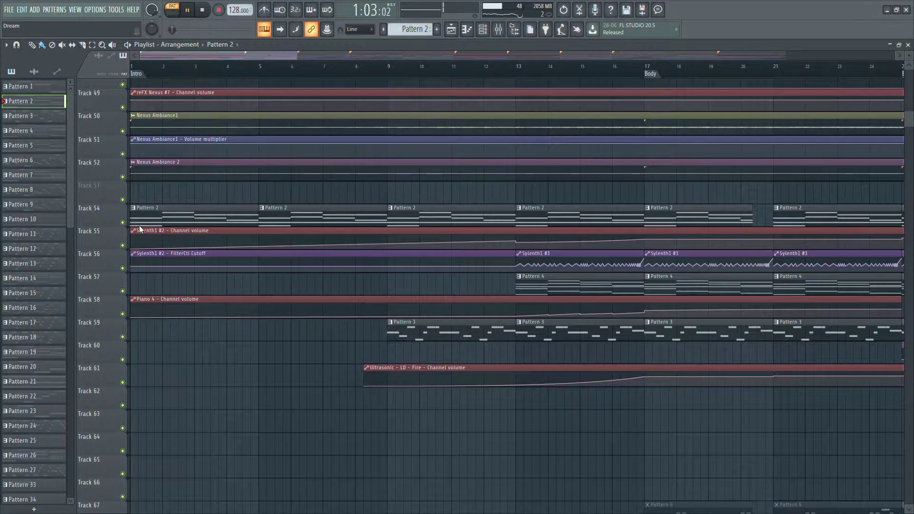
key("space")
left_click(518, 66)
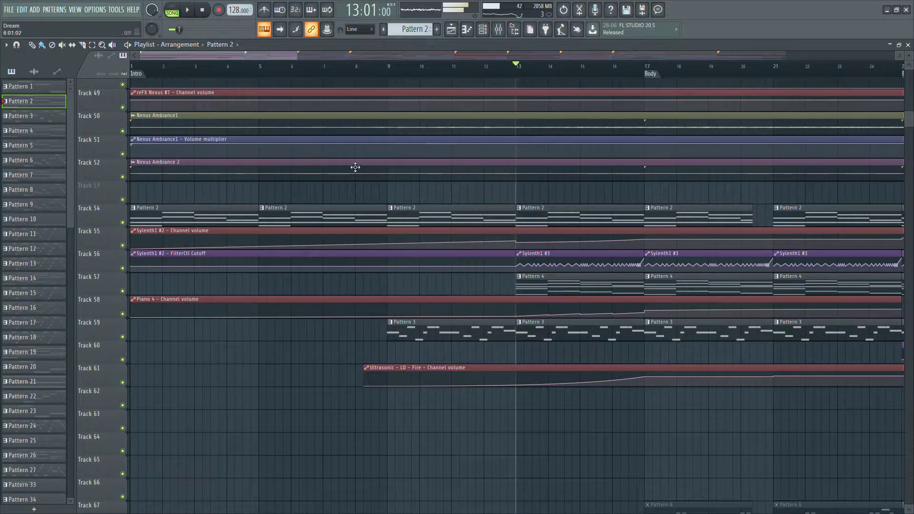
key("l")
key("space")
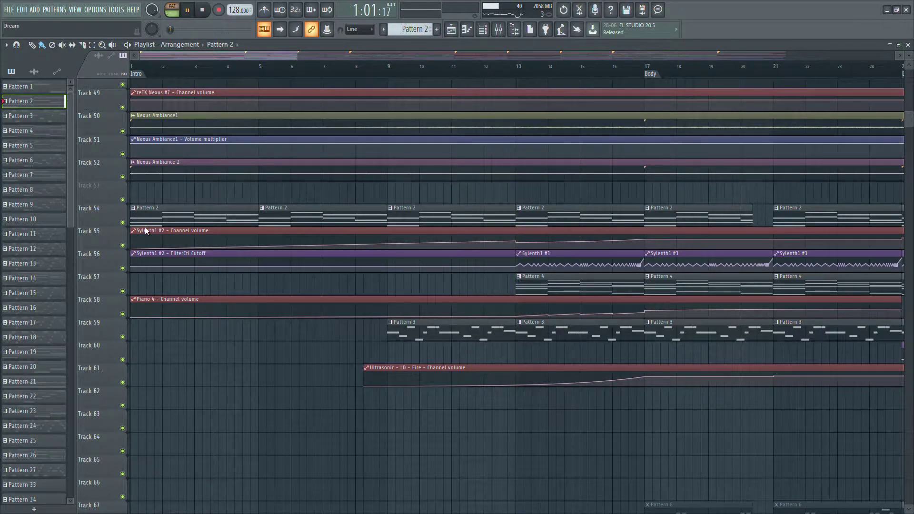
- Close the playlist, select the Sylenth1 #2 channel and bring the mixer's first tracks into view while Pattern 2 plays
left_click(908, 45)
left_click(97, 142)
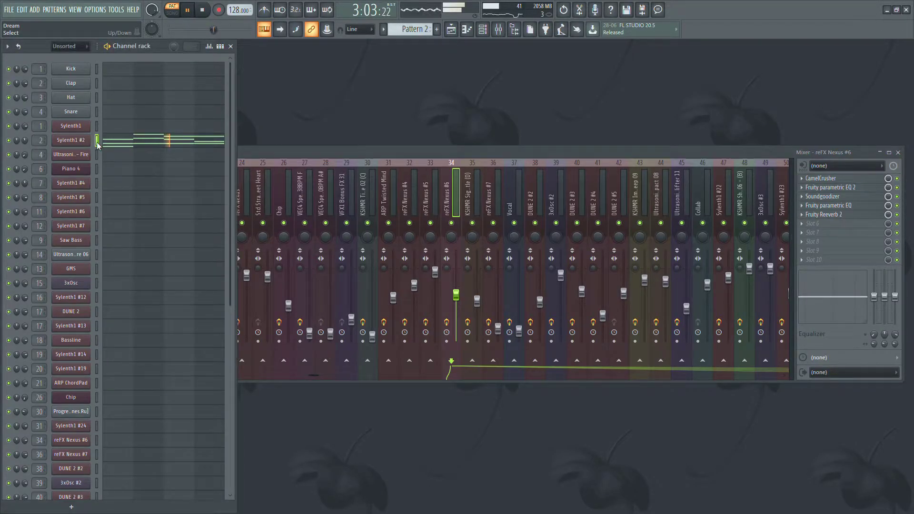
left_click(372, 151)
left_click_drag(313, 377, 180, 363)
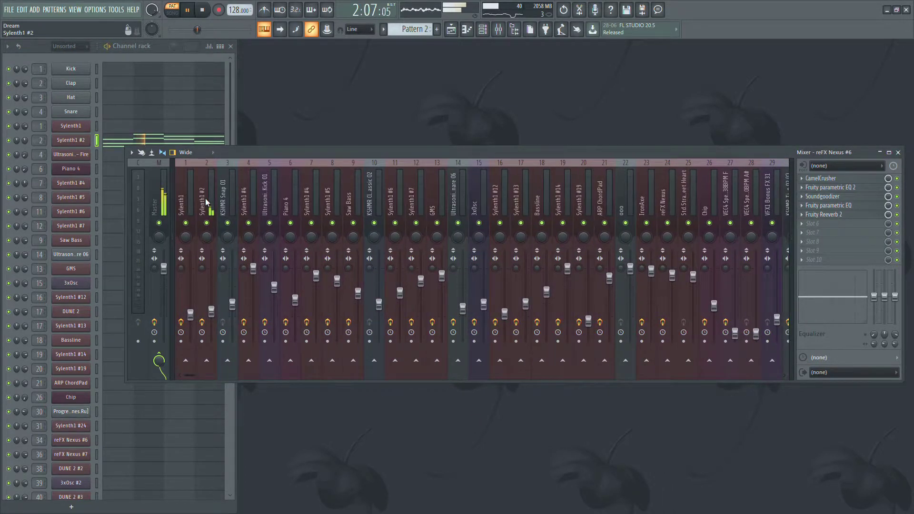
- Select the Sylenth1 #2 mixer track, examine its CamelCrusher settings and close the plugin
left_click(205, 198)
left_click(870, 180)
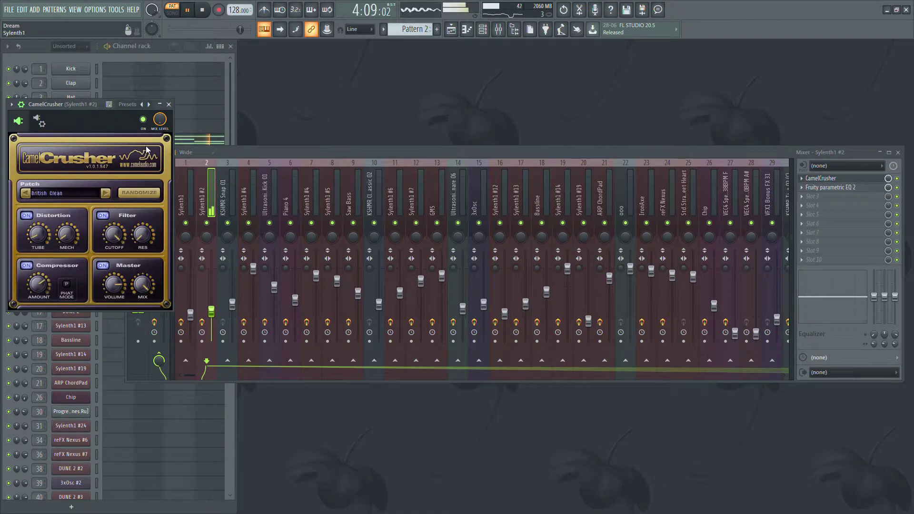
left_click(168, 104)
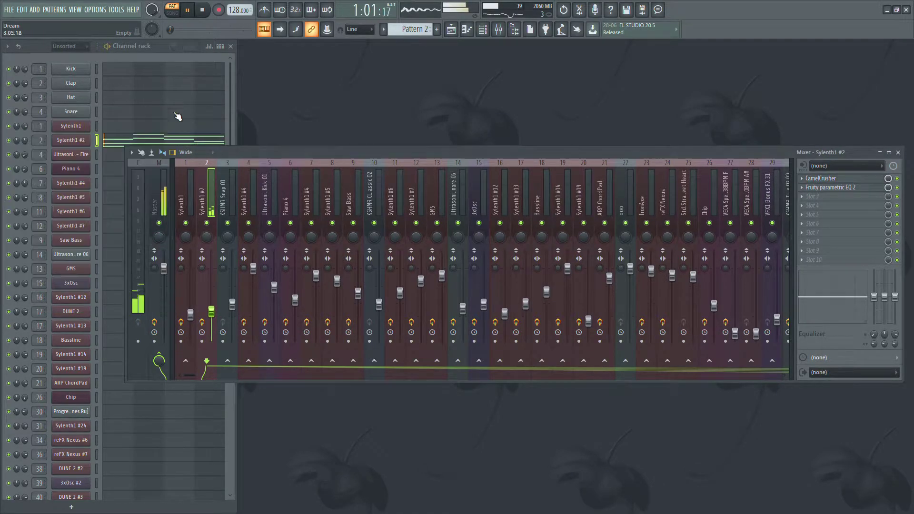
- Examine the Fruity parametric EQ 2 on the Sylenth1 #2 mixer track, stop playback and close the plugin
left_click(845, 187)
key("space")
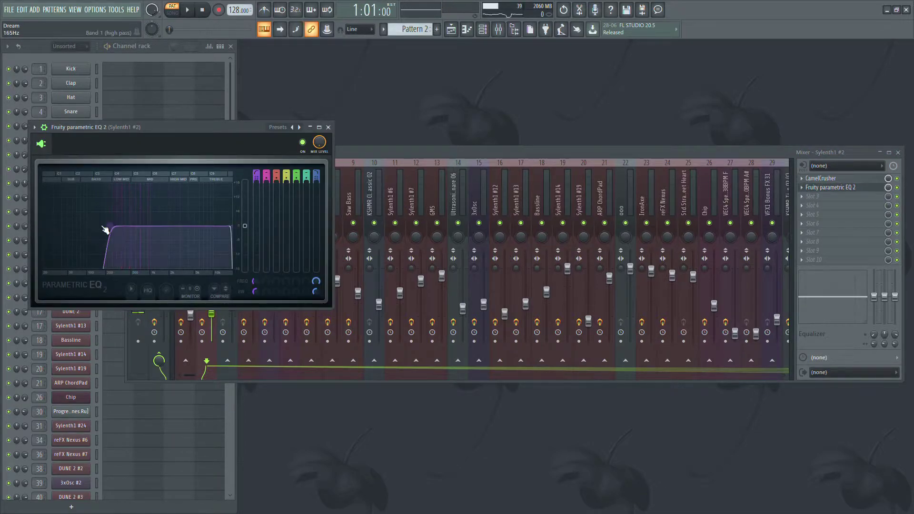
left_click(328, 127)
- Open the Sylenth1 #2 notes in the piano roll, audition them and close the piano roll
left_click(117, 144)
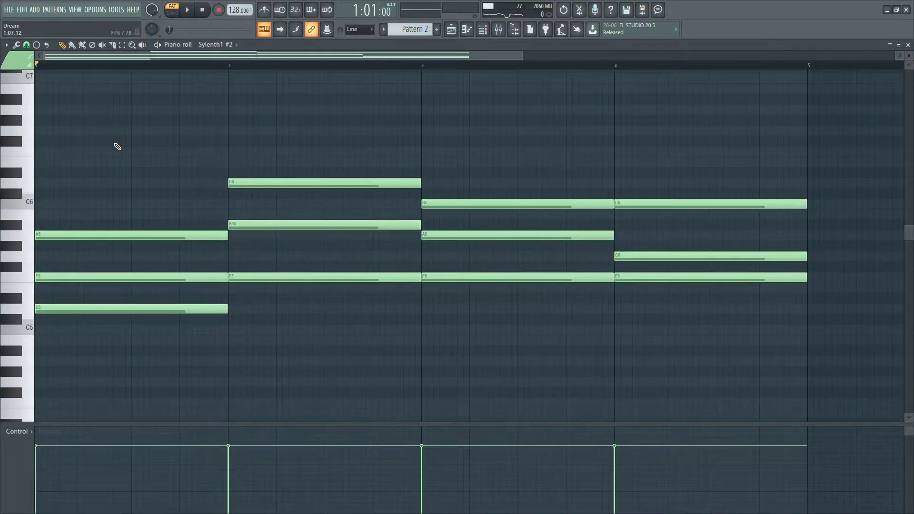
key("space")
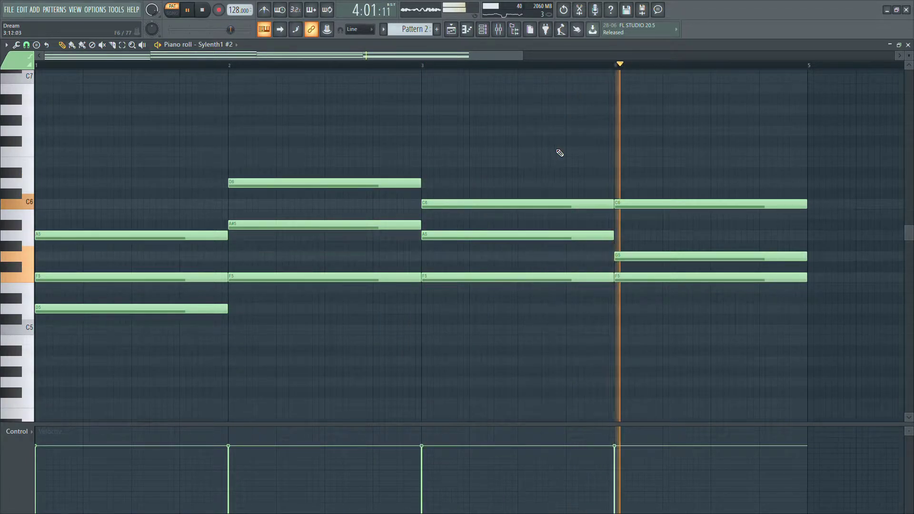
key("space")
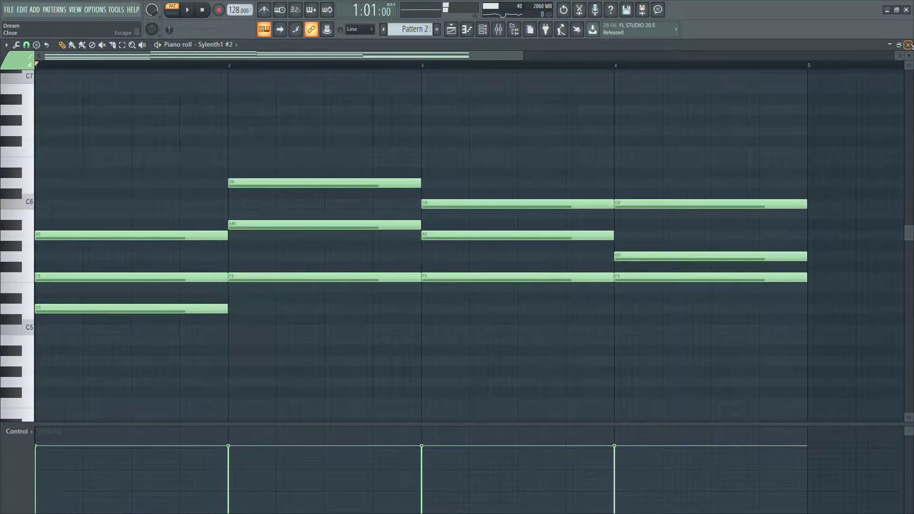
left_click(909, 44)
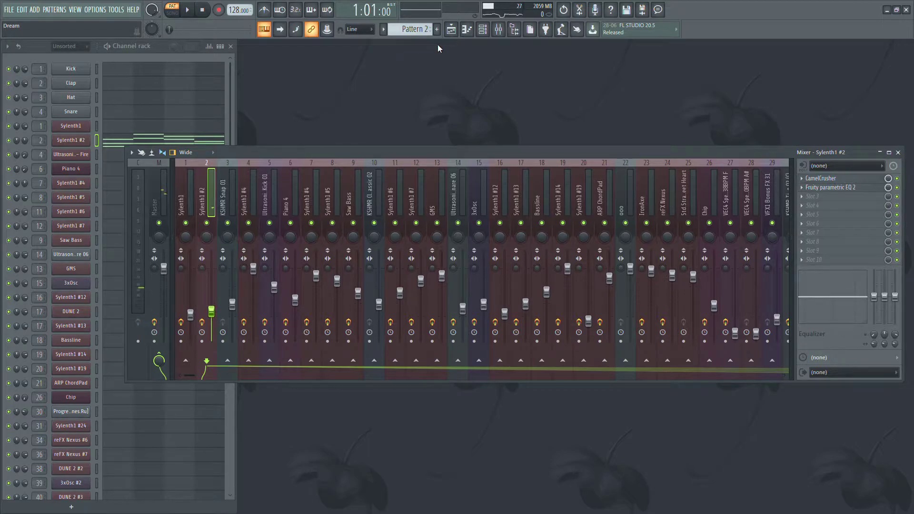
- Reopen the playlist, solo Tracks 54 to 56 and play them in song mode from bar 12
left_click(452, 32)
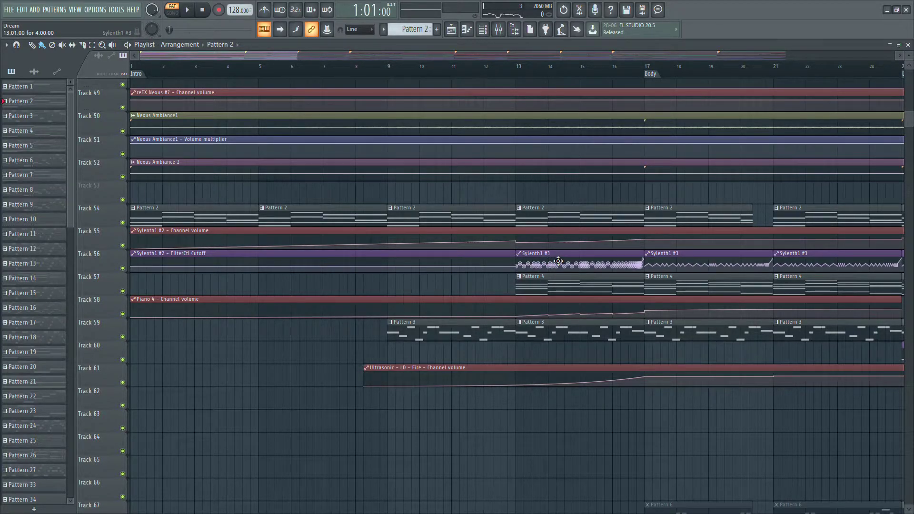
right_click(123, 222)
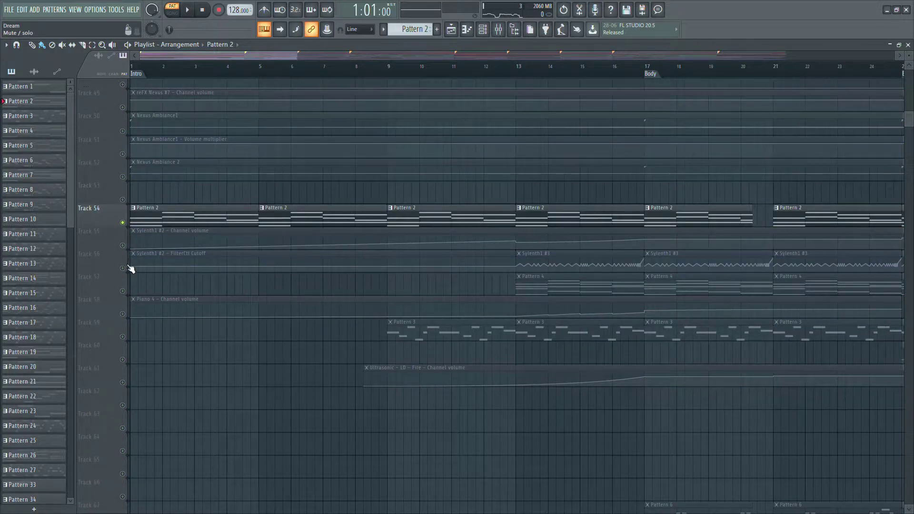
left_click(123, 268)
left_click(122, 246)
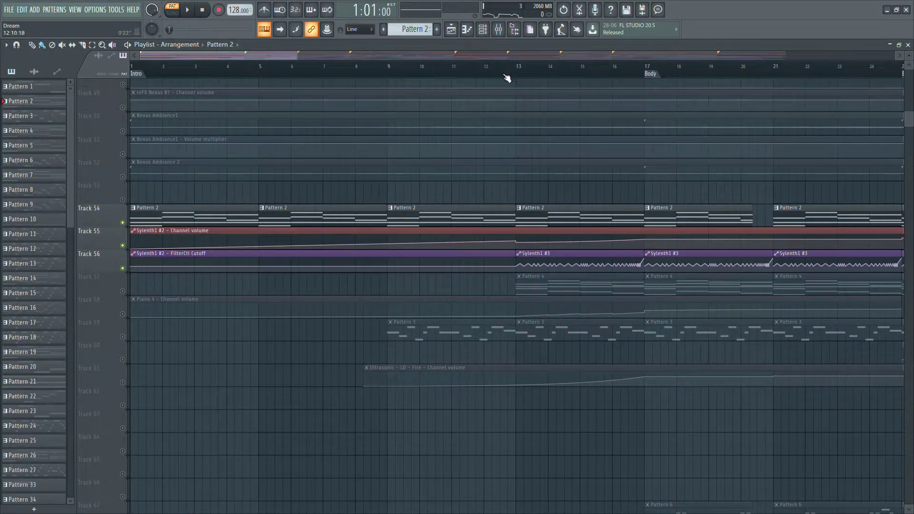
left_click(489, 72)
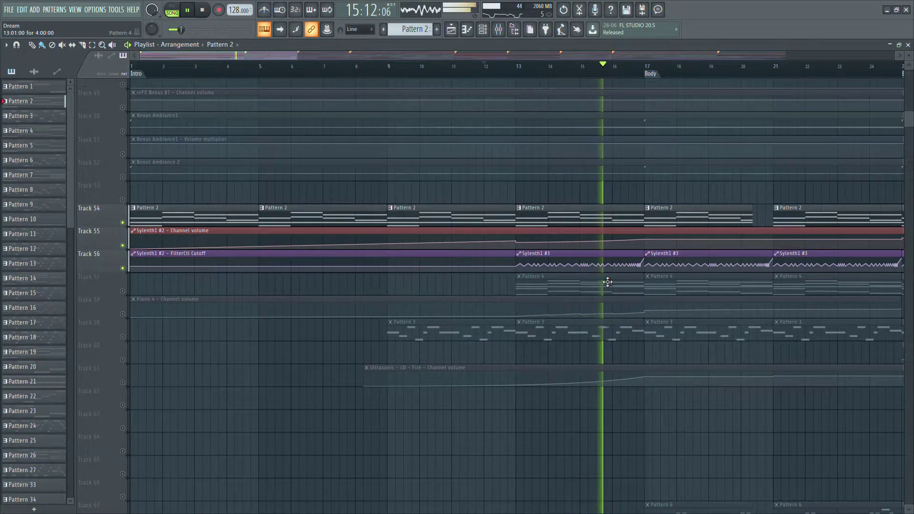
- Examine the Sylenth1 #3 automation on Track 56 between bars 13 and 17 up close during playback
scroll(610, 282, "up", 2)
scroll(610, 282, "up", 4)
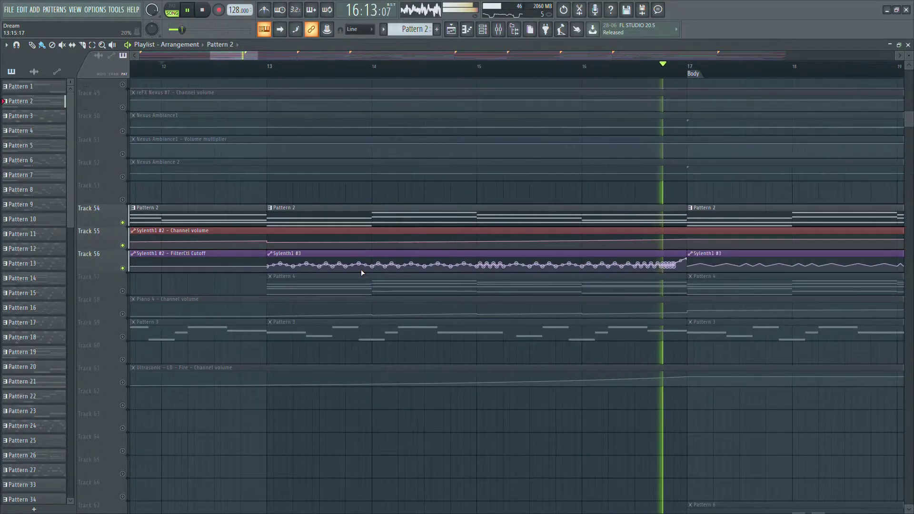
scroll(362, 273, "up", 1)
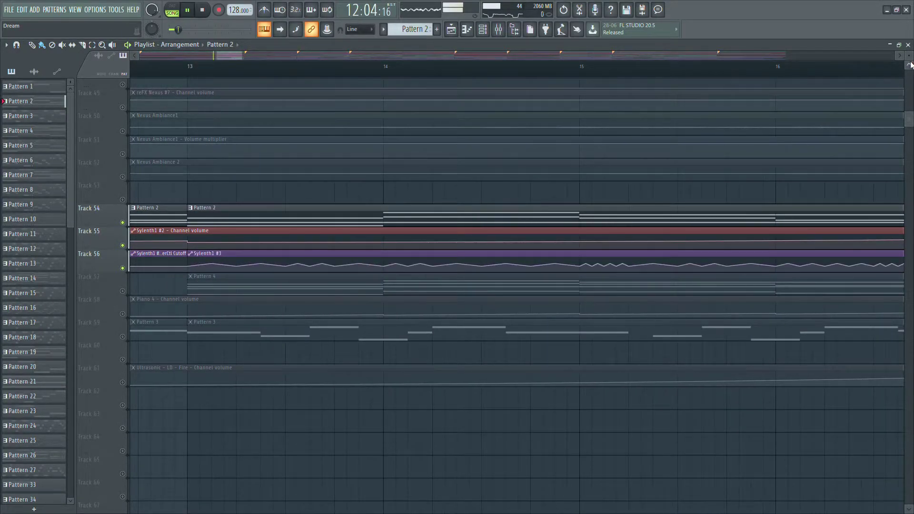
left_click_drag(911, 59, 911, 88)
mouse_move(910, 121)
left_mouse_down()
mouse_move(910, 130)
mouse_move(910, 120)
left_mouse_up()
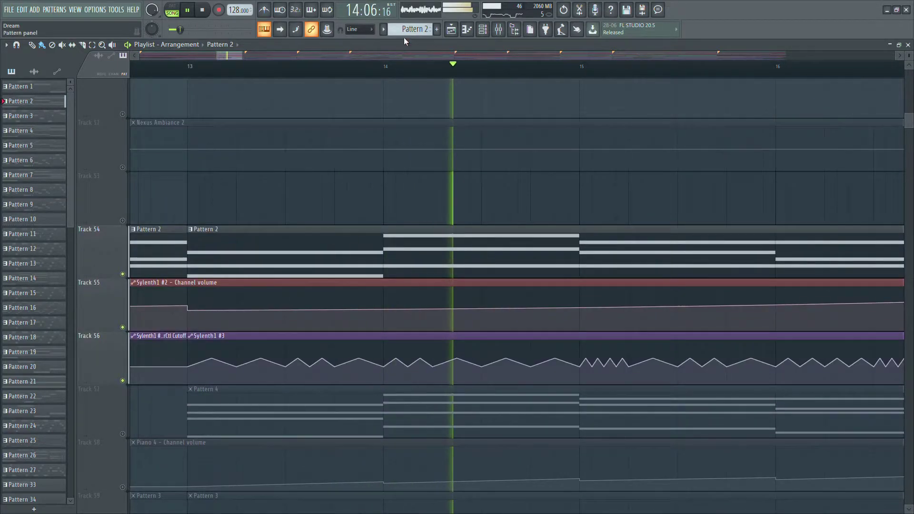
left_click_drag(230, 56, 241, 56)
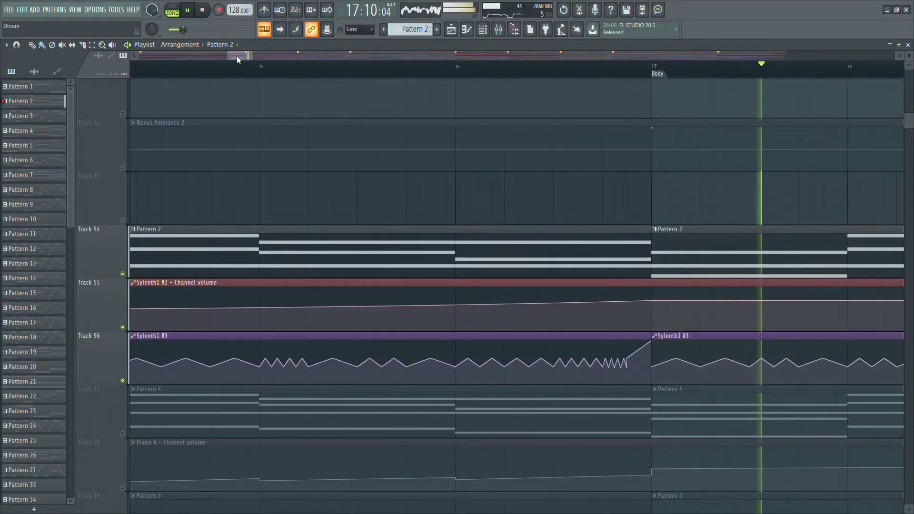
- Stop playback, return to the arrangement overview and re-enable all playlist tracks
left_click_drag(233, 57, 108, 66)
left_click_drag(265, 56, 312, 67)
key("space")
left_click(910, 68)
left_click_drag(910, 59, 911, 77)
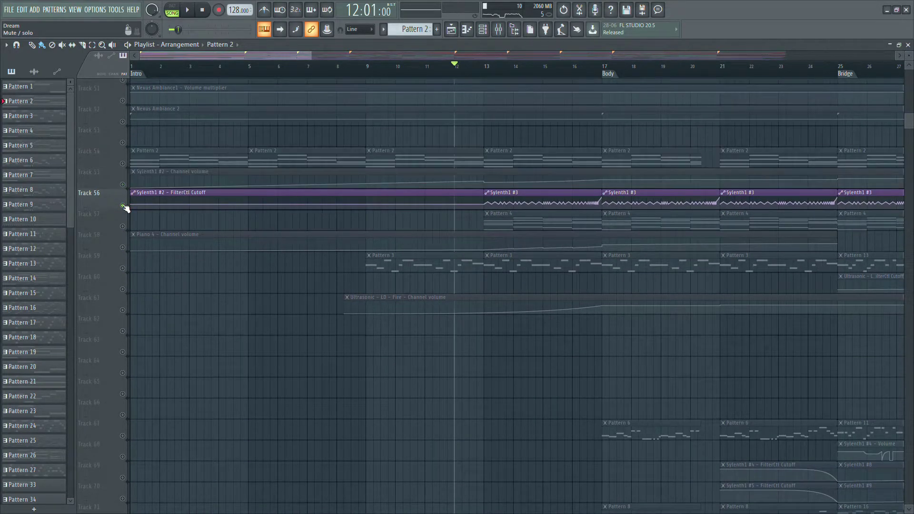
left_click(123, 206)
- Pick the Pattern 55 clip on Track 93, start playing it in pattern mode and close the playlist
scroll(522, 154, "down", 13)
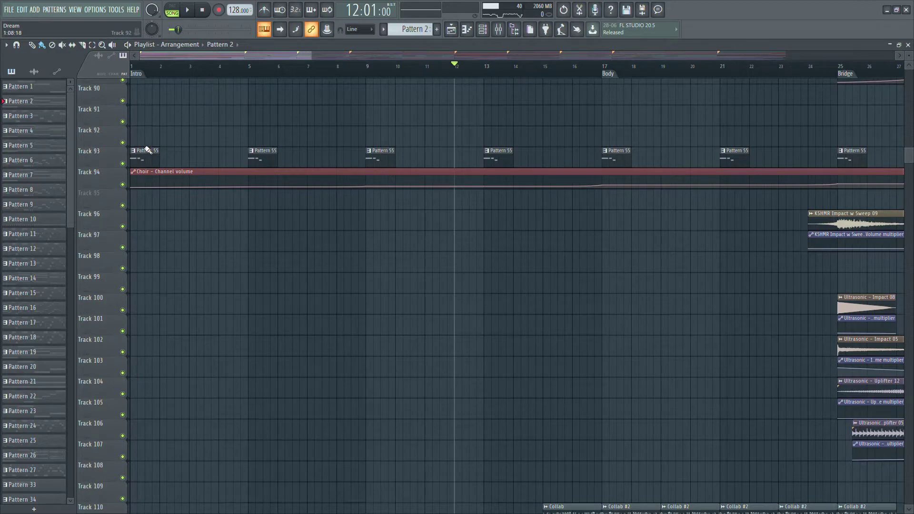
left_click(140, 167)
key("l")
key("space")
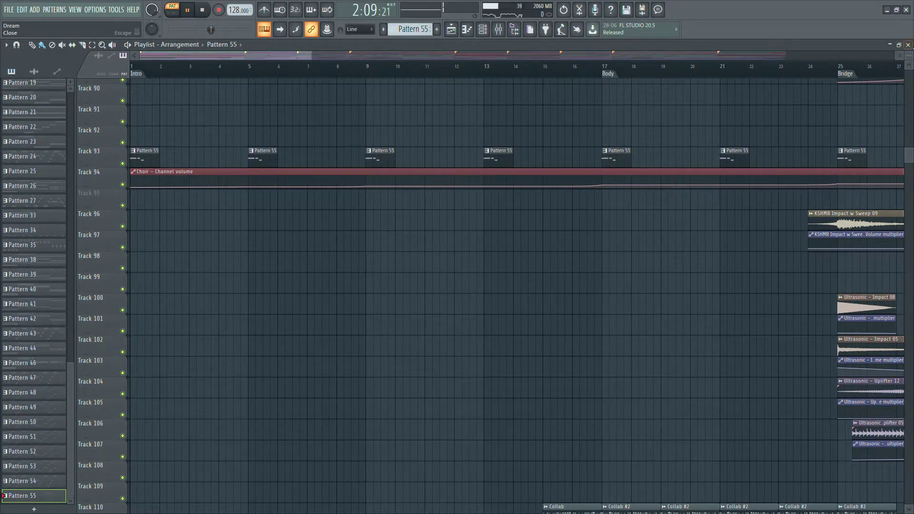
left_click(908, 45)
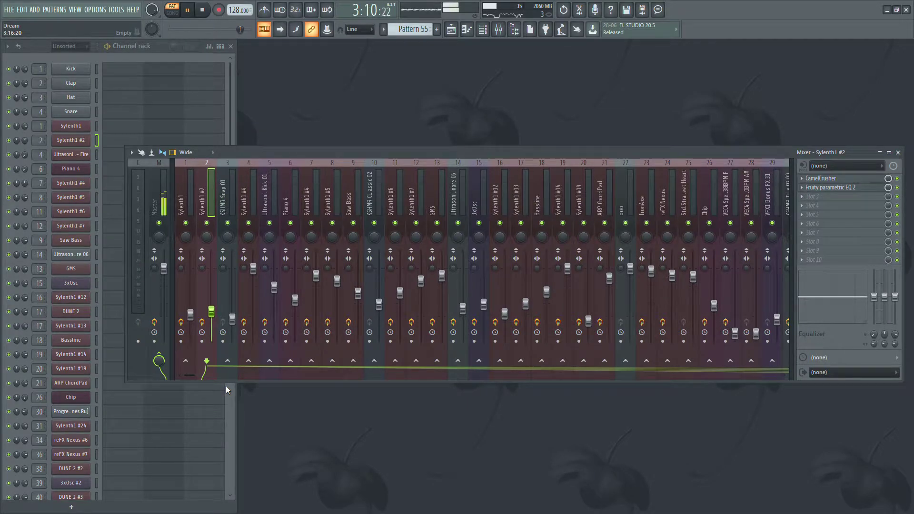
- Open the Choir channel's Sytrus instrument, hide its detailed settings, audition a note and Pattern 55, and close it
left_click(229, 402)
key("space")
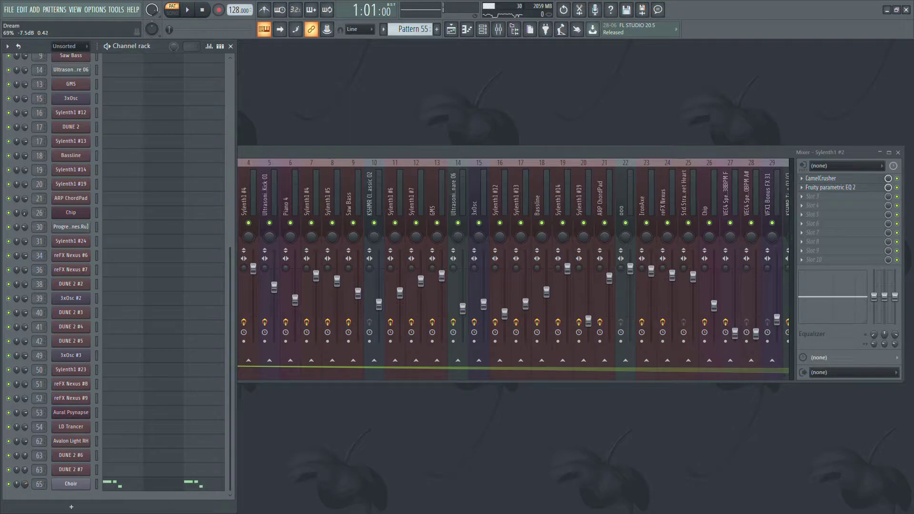
left_click(89, 485)
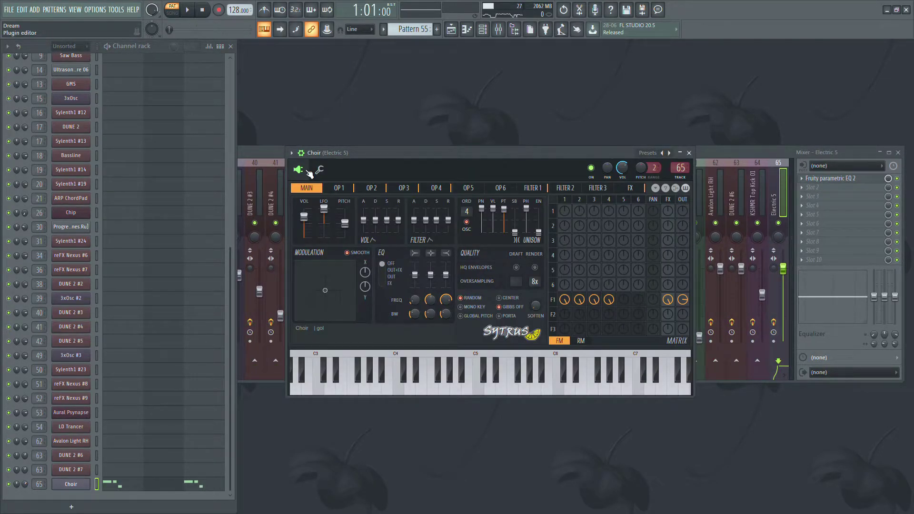
left_click(301, 152)
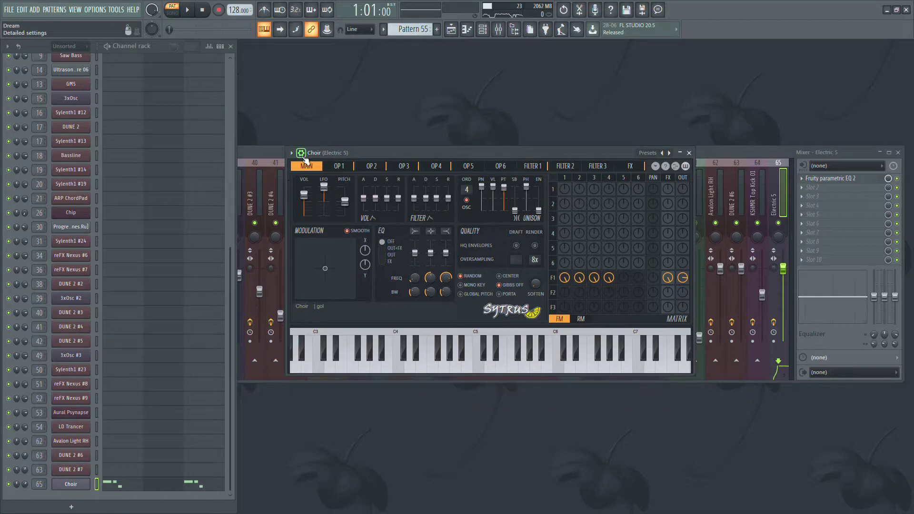
left_click(503, 367)
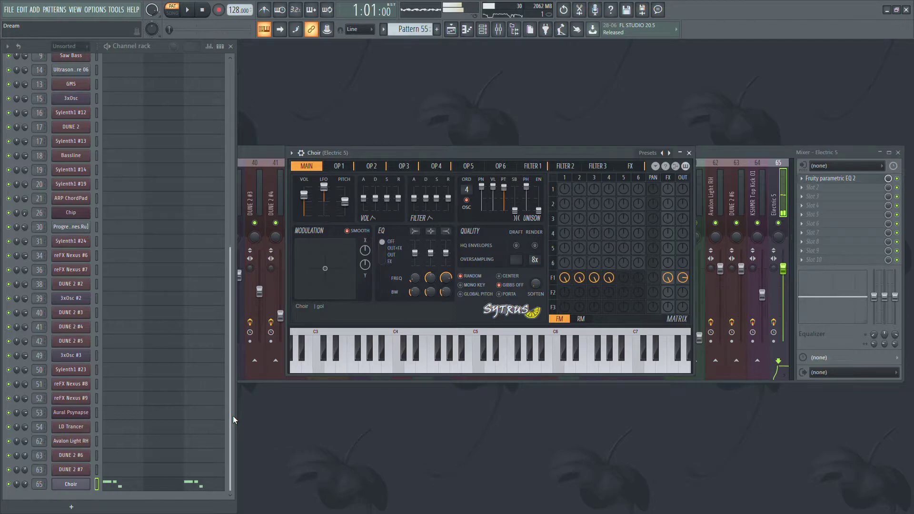
key("space")
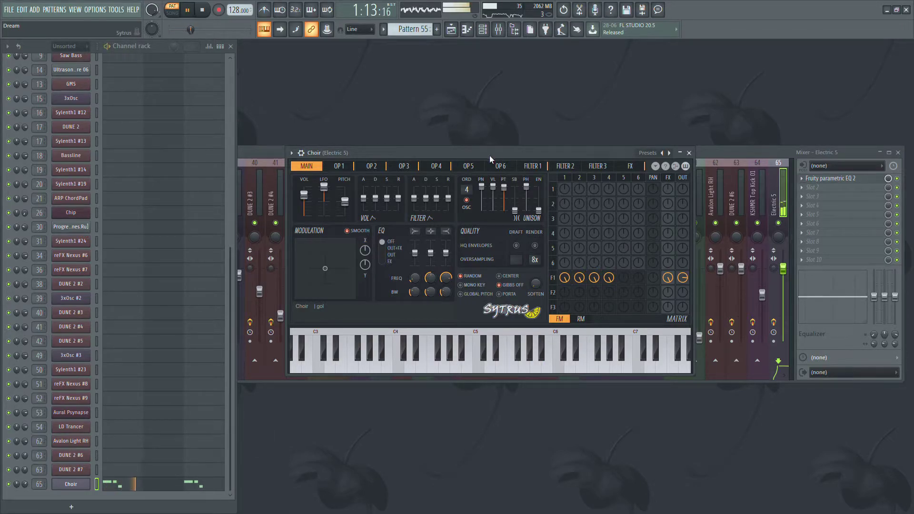
left_click(689, 153)
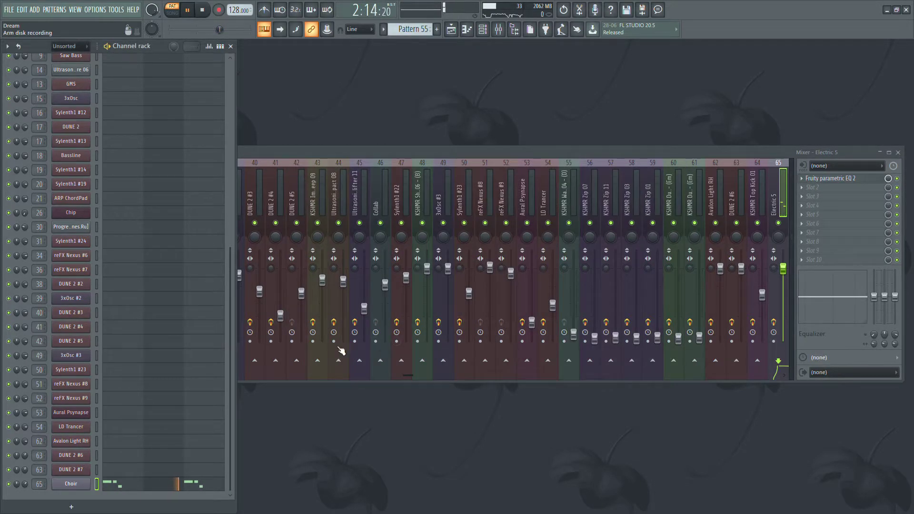
- Examine the Fruity parametric EQ 2 on the Electric 5 mixer track, close it and play Pattern 55 again
left_click_drag(389, 376, 431, 376)
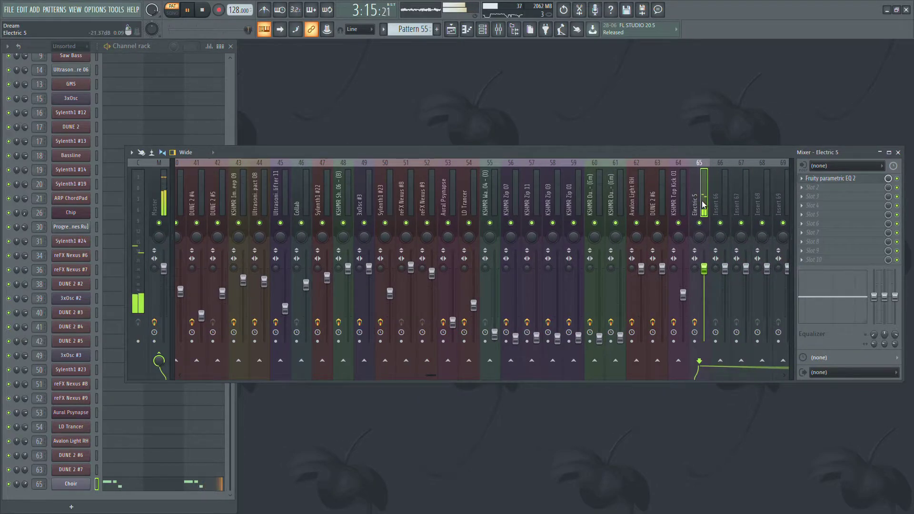
key("space")
left_click(853, 180)
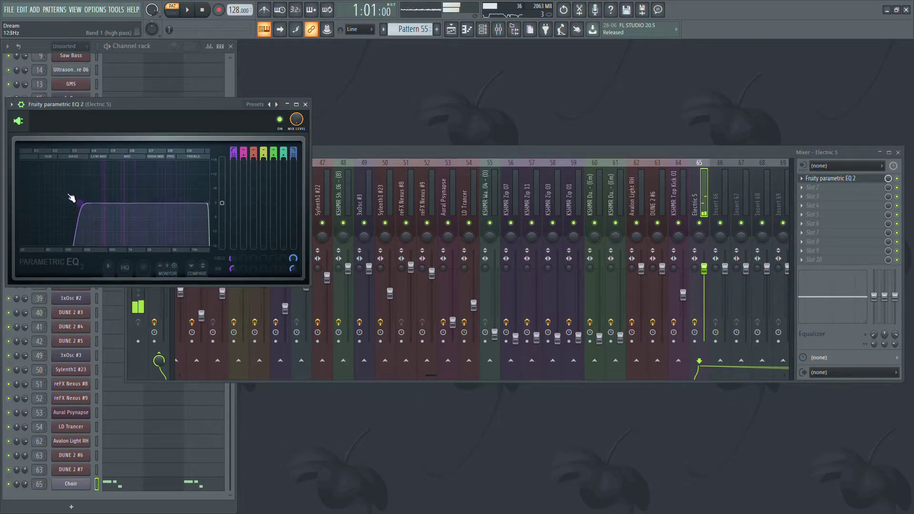
left_click(306, 105)
key("space")
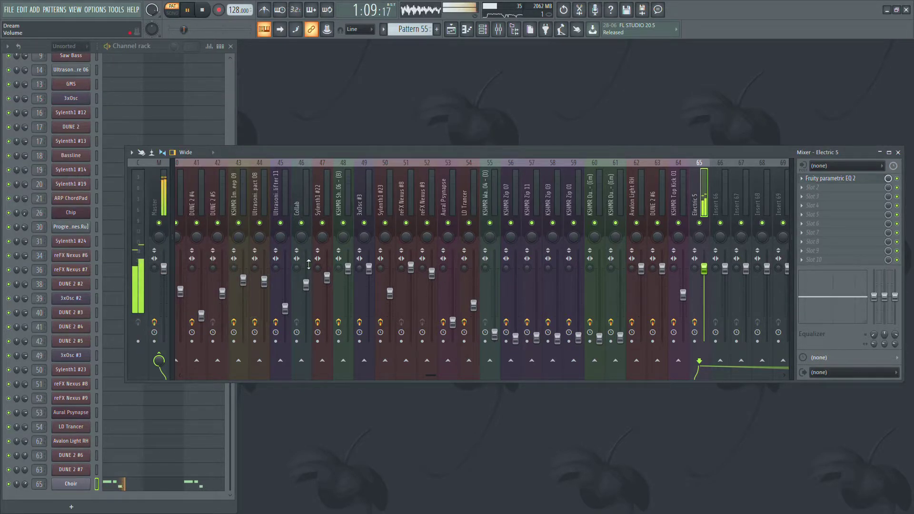
- Reopen the playlist, examine the VFX1 Bonus FX 31 sample settings from Track 143 and close them
left_click(453, 30)
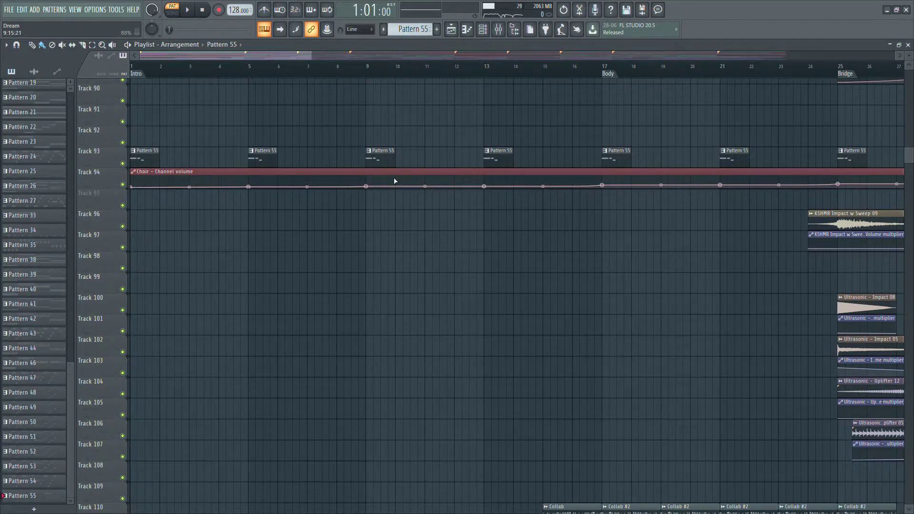
left_click_drag(911, 160, 846, 175)
left_click_drag(910, 180, 911, 199)
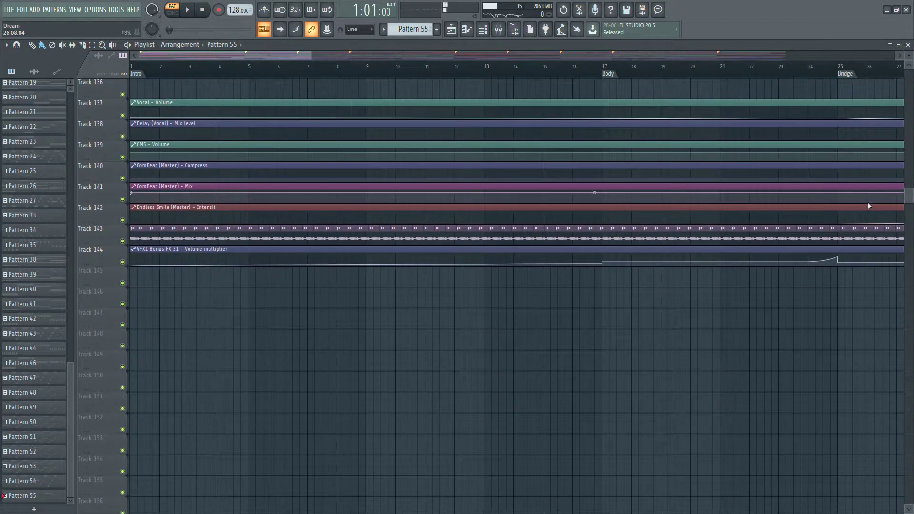
double_click(140, 243)
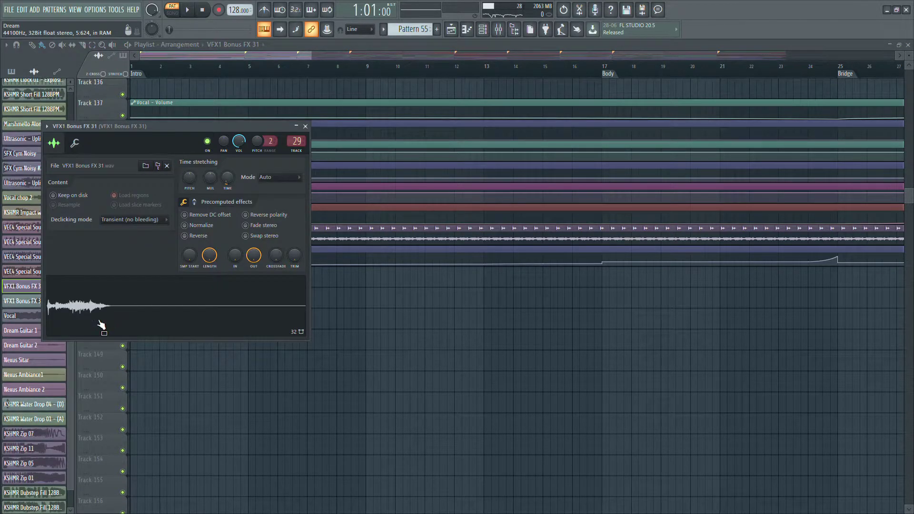
left_click(306, 127)
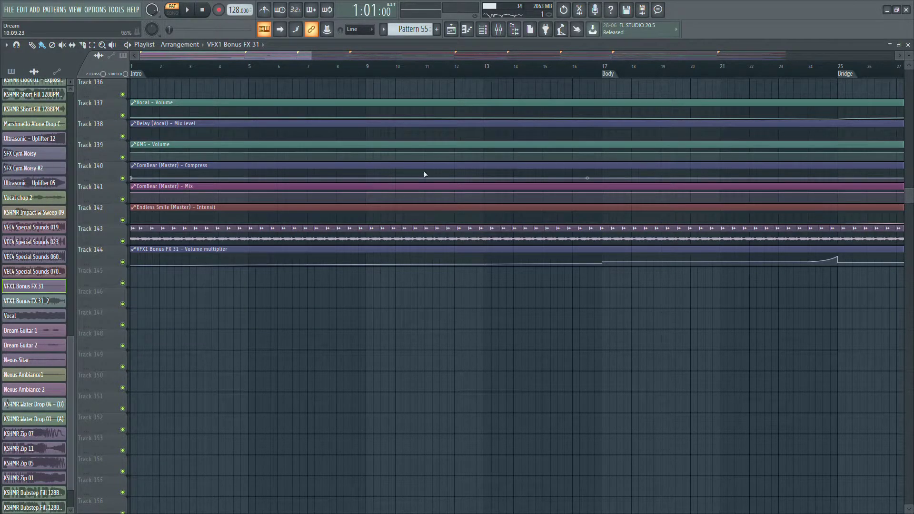
- Solo Tracks 116 to 125, which hold the uplifter and vocal sweep clips and their volume automation
left_click_drag(909, 196, 910, 173)
right_click(122, 224)
left_click_drag(123, 245, 122, 337)
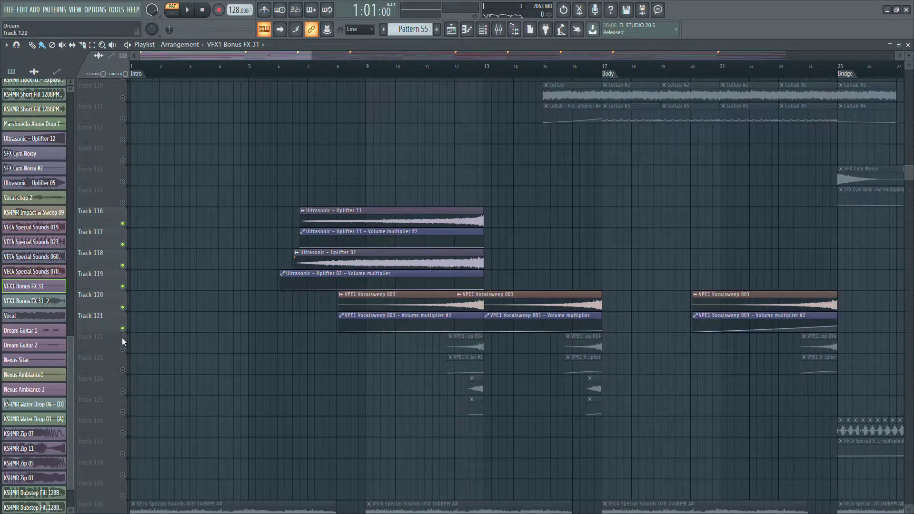
left_click(124, 351)
left_click(123, 371)
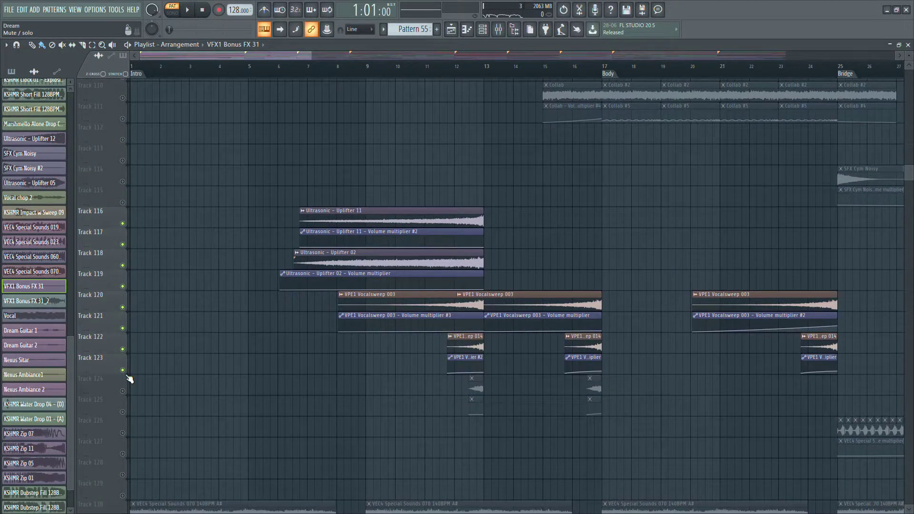
left_click_drag(122, 392, 124, 419)
- Audition the soloed uplifters and vocal sweeps in song mode from bar 10, and stop playback
left_click(396, 77)
key("space")
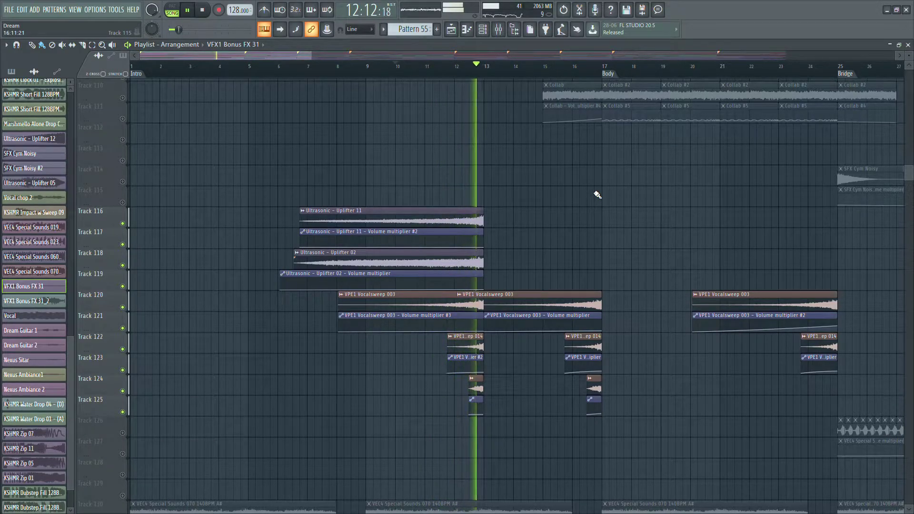
key("space")
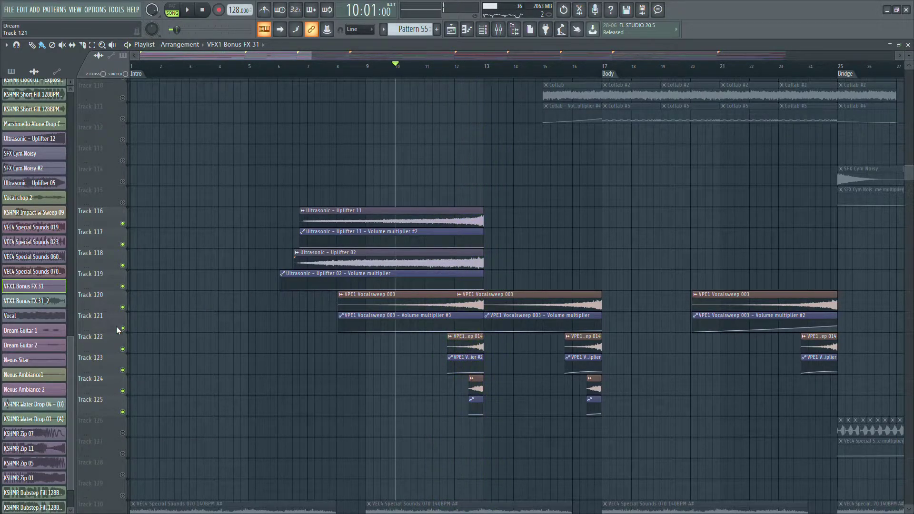
- Re-enable all playlist tracks and return to the Pattern 3 clips on Track 59
left_click(123, 329)
left_click_drag(908, 179, 909, 115)
scroll(587, 275, "down", 3)
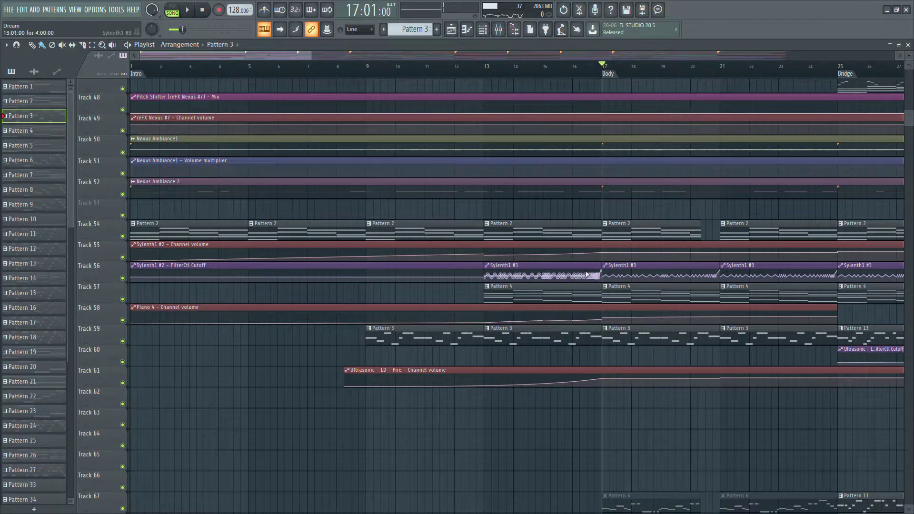
- Audition Pattern 3 in pattern mode and examine its Ultrasonic - LD - Fire notes in the piano roll
key("space")
key("space")
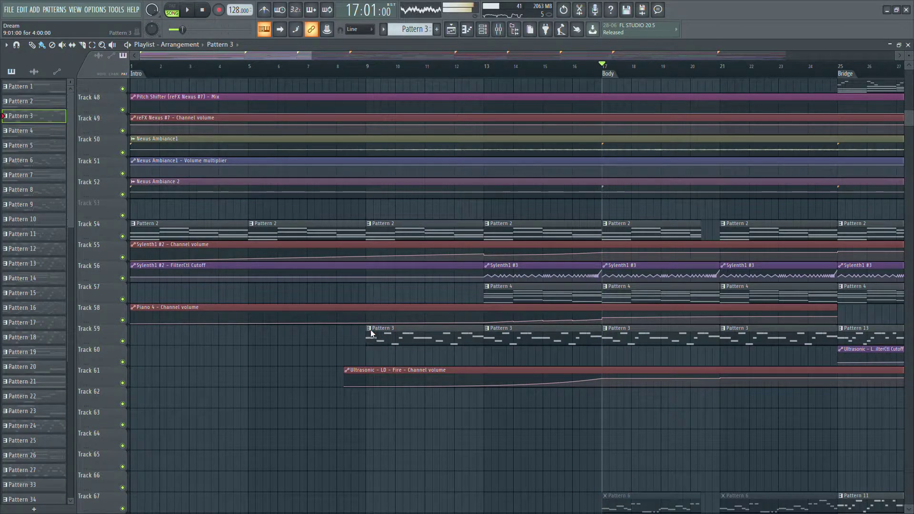
key("l")
key("space")
double_click(381, 341)
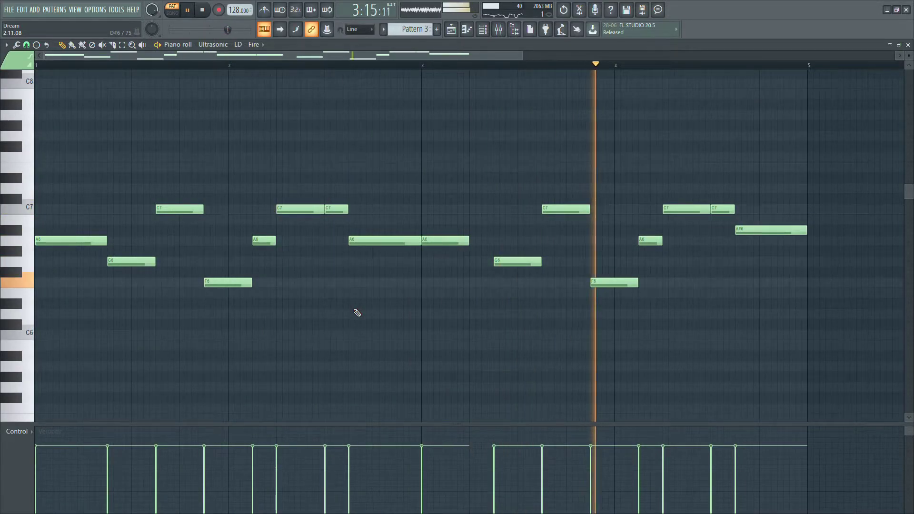
key("F7")
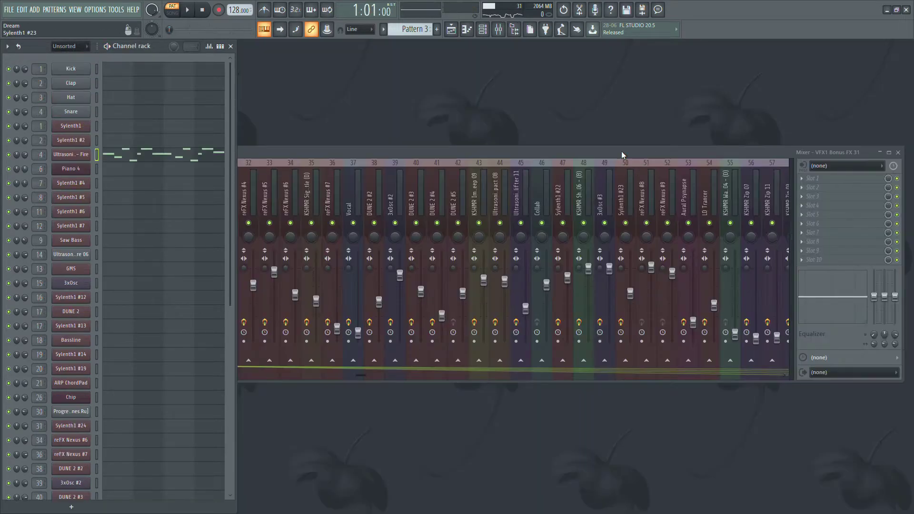
- Play Pattern 3 to find its mixer track, Sylenth1 #4, and examine that track's Fruity parametric EQ 2, closing it when done
key("space")
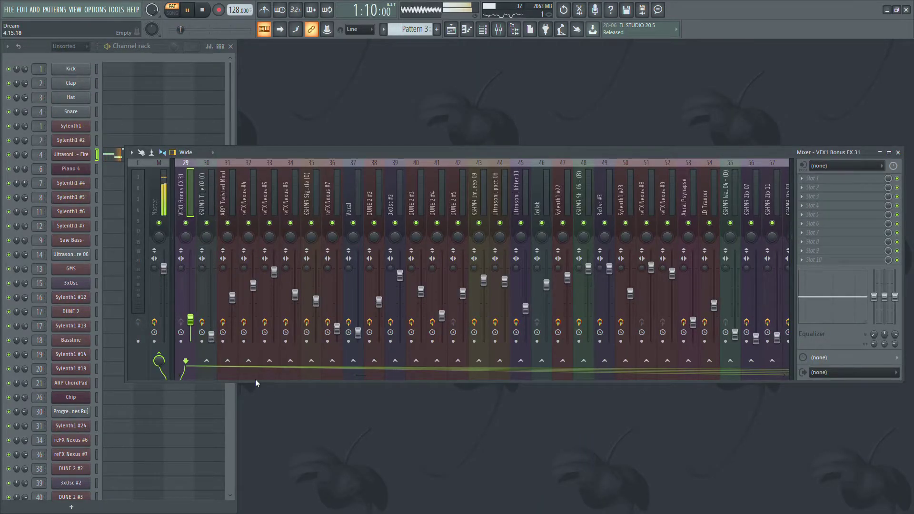
left_click_drag(358, 378, 172, 368)
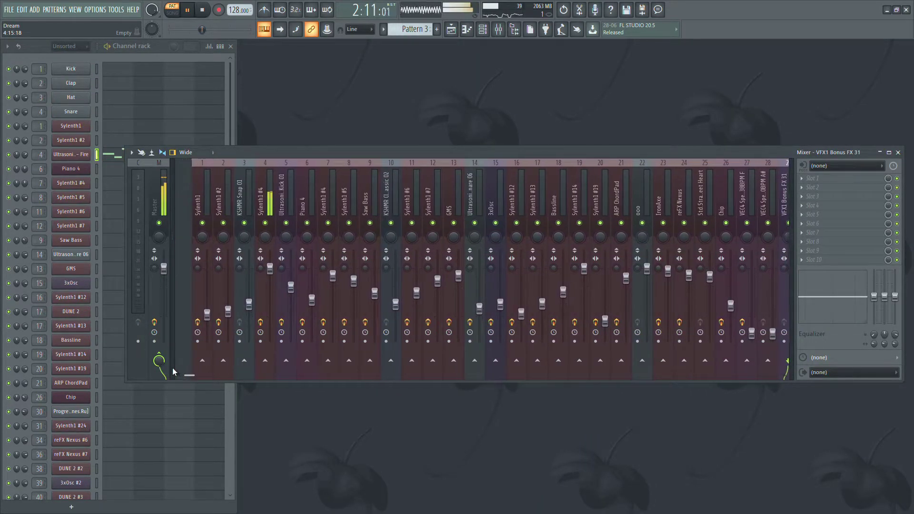
key("space")
left_click(246, 203)
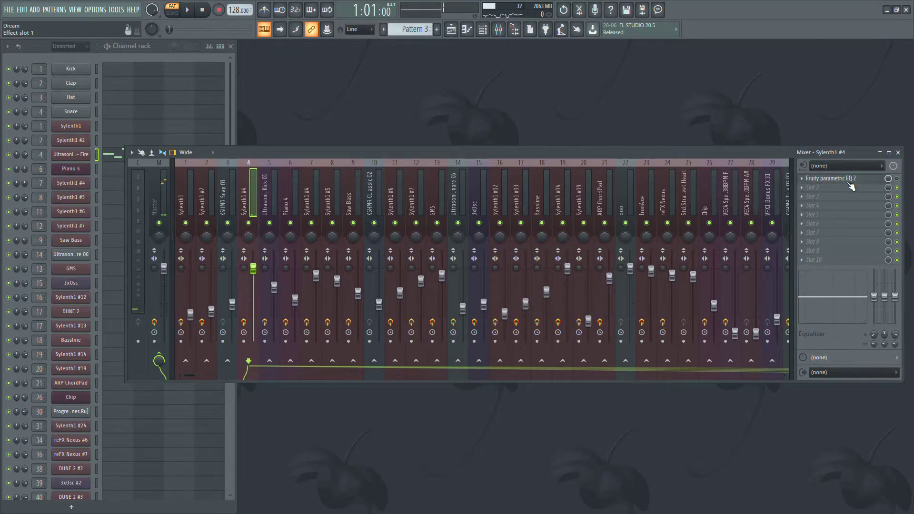
left_click(849, 181)
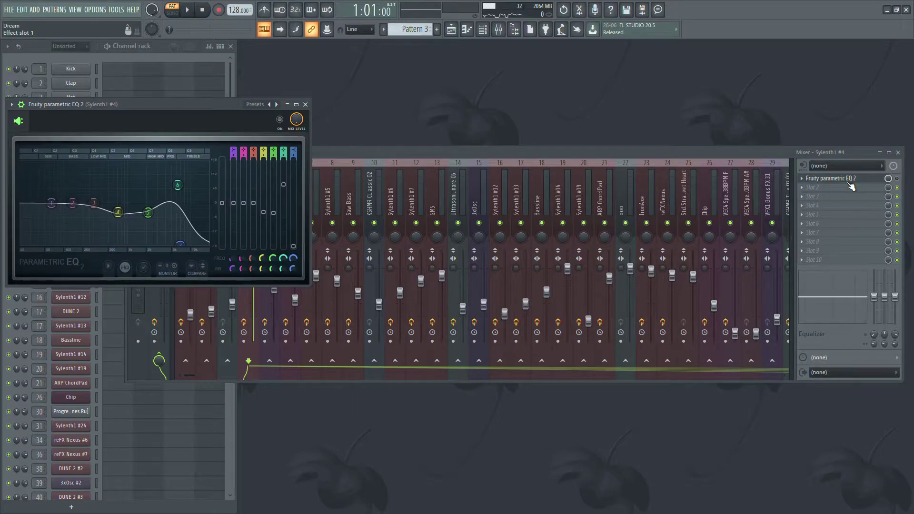
left_click(305, 104)
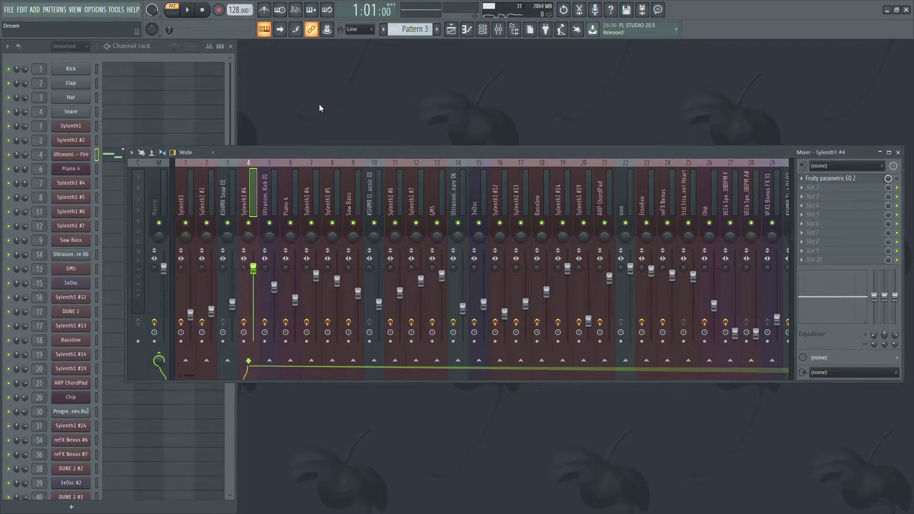
- Return to the playlist, audition Pattern 4 from Track 57, and examine its Piano 4 notes in the piano roll
left_click(452, 32)
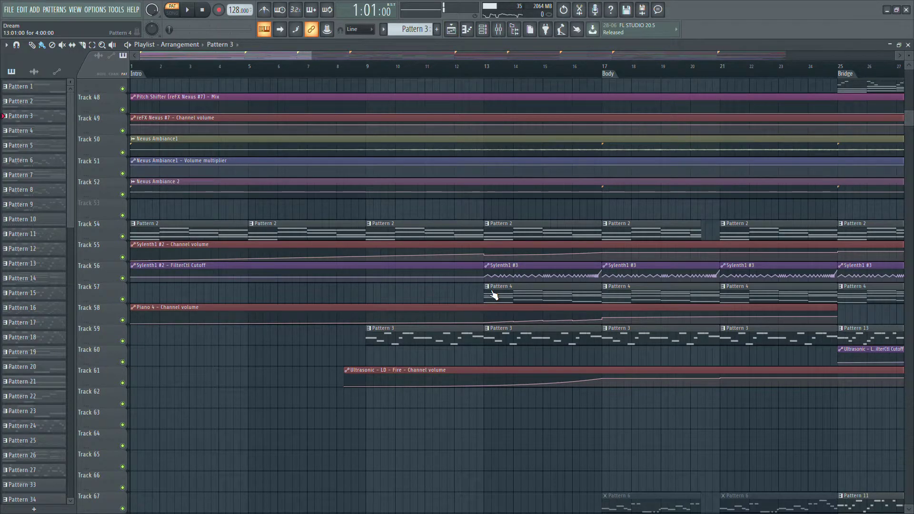
left_click(508, 303)
key("space")
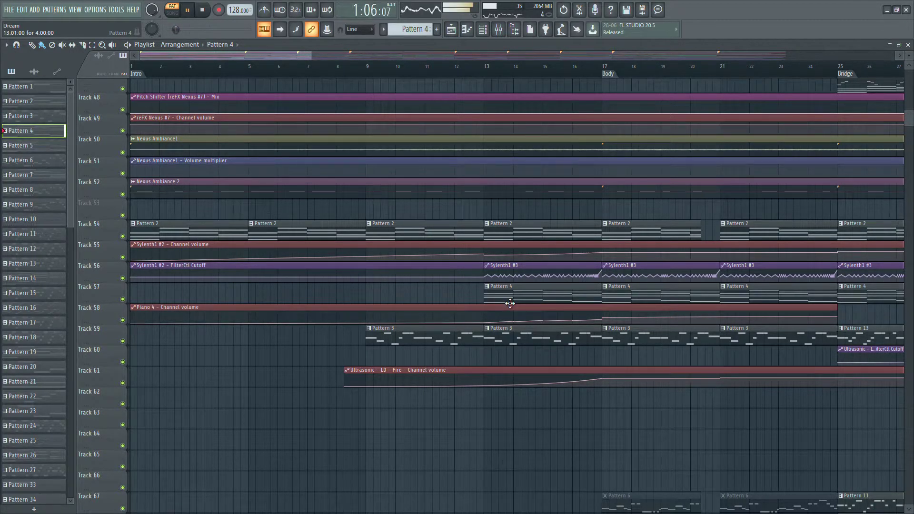
double_click(510, 303)
key("space")
key("space")
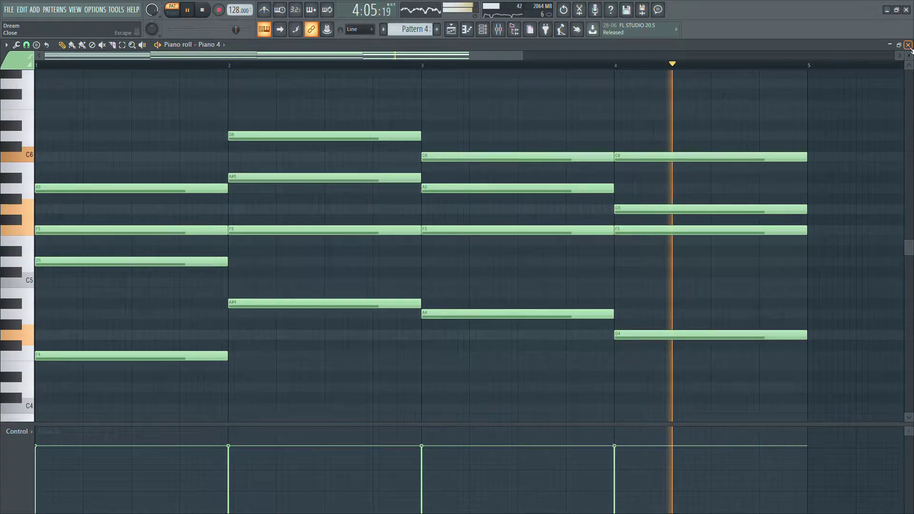
left_click(908, 46)
key("space")
- Show the mixer, play Pattern 4, and open and enable both Fruity parametric EQ 2 effects on the Piano 4 track
left_click(483, 34)
left_click(483, 34)
left_click(498, 29)
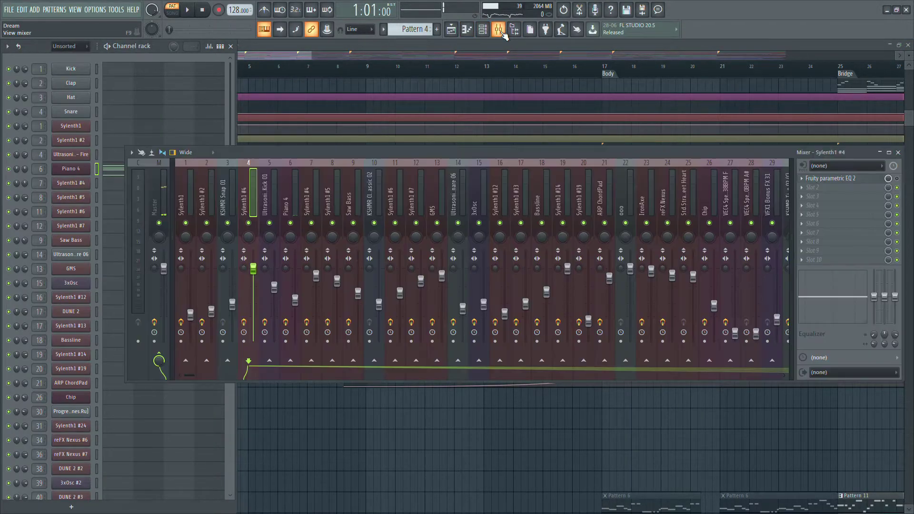
key("space")
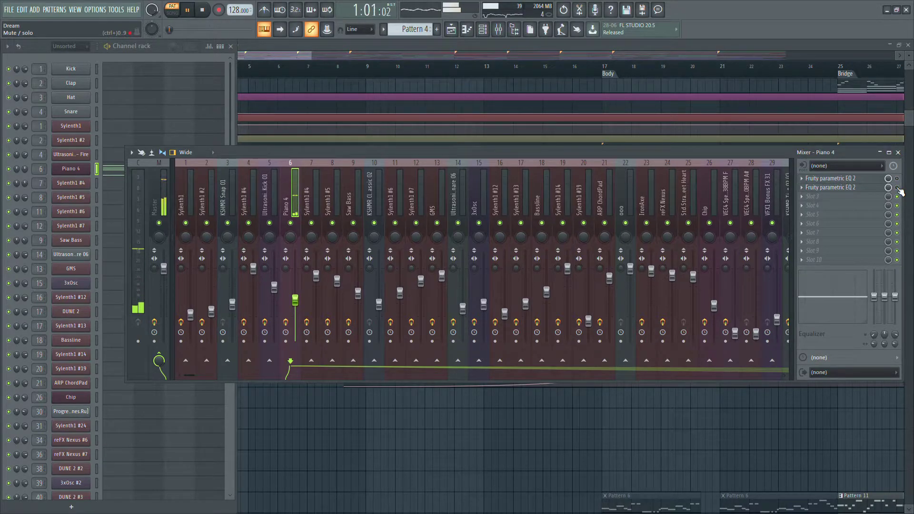
left_click(880, 179)
left_click(883, 187)
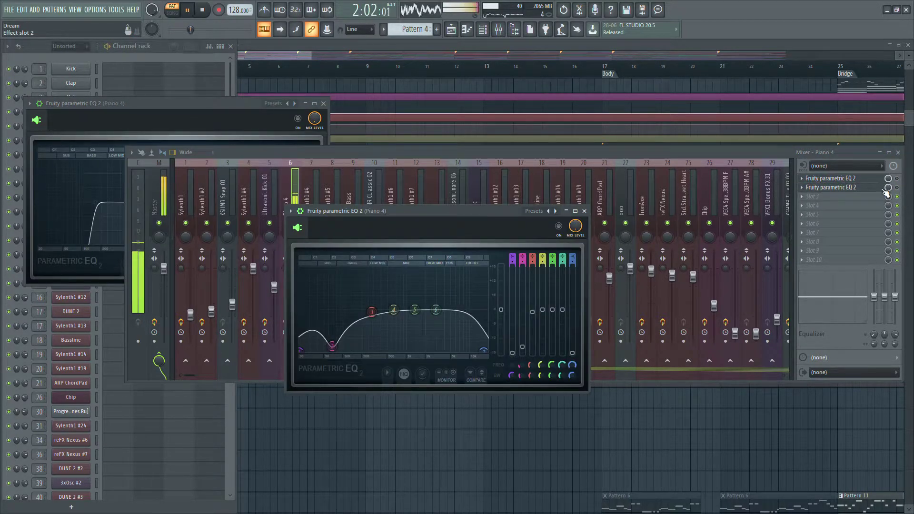
left_click(898, 187)
left_click(897, 179)
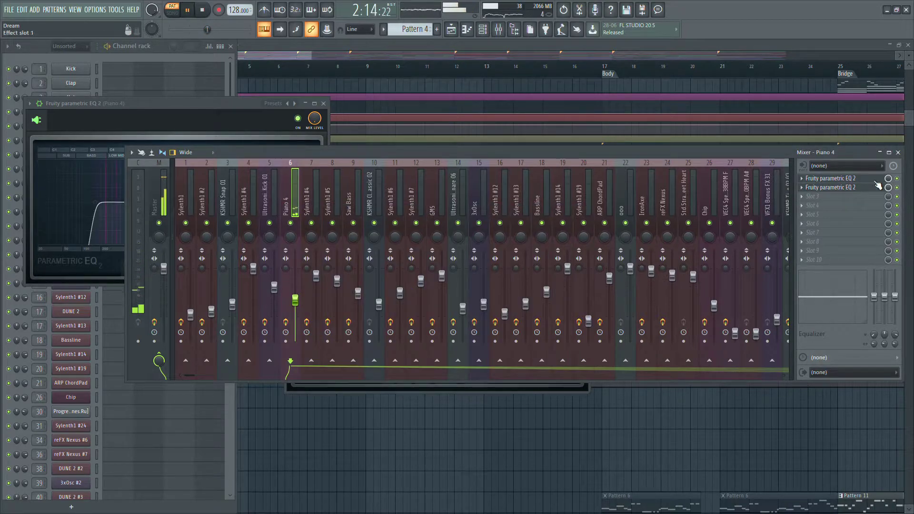
- Enlarge the first Piano 4 equalizer to examine its curve during playback, then restore and close it
left_click(183, 118)
left_click(315, 104)
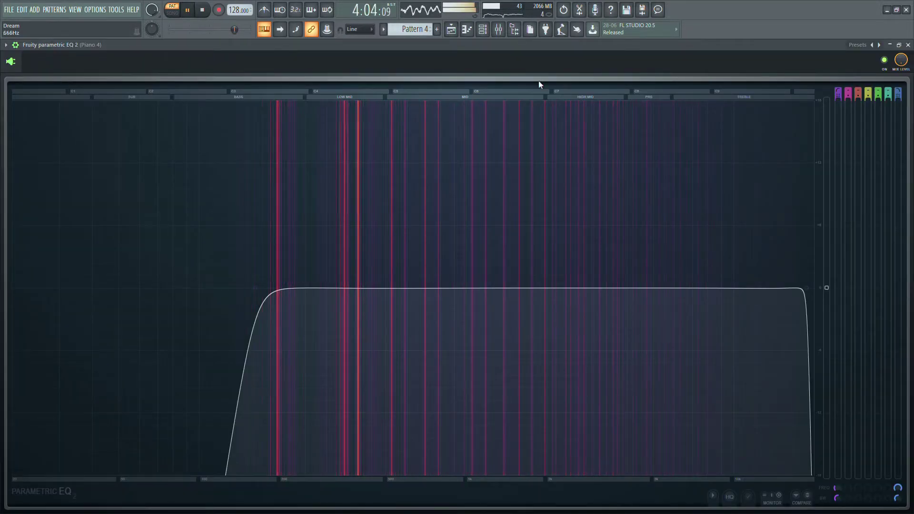
left_click(899, 44)
left_click(324, 104)
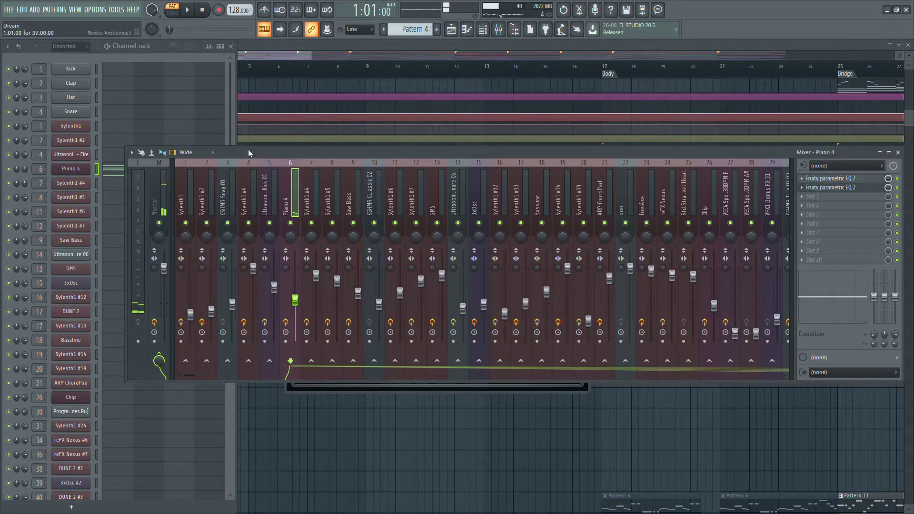
- Examine the Piano 4 instrument's settings, play a few test notes on it, and close it to return to the playlist
left_click(70, 170)
key("q")
key("z")
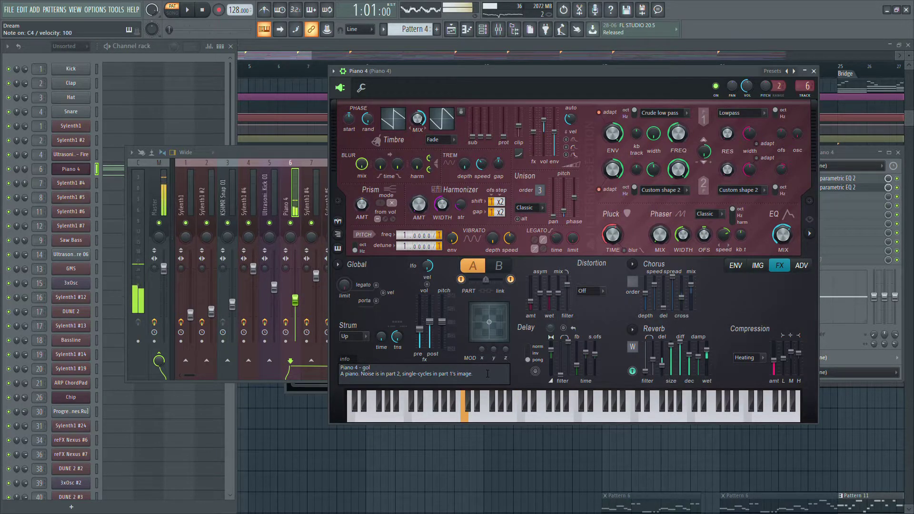
key("x")
key("b")
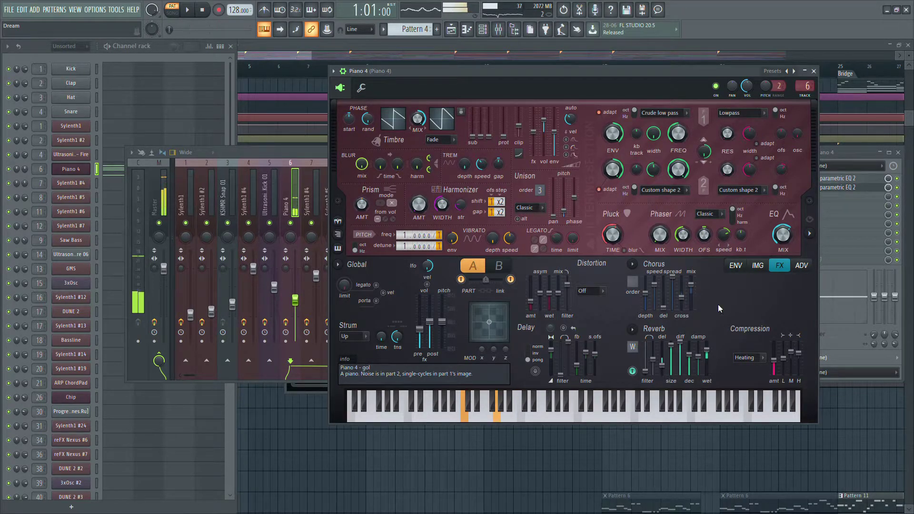
left_click_drag(698, 74, 651, 101)
left_click(767, 99)
left_click(492, 109)
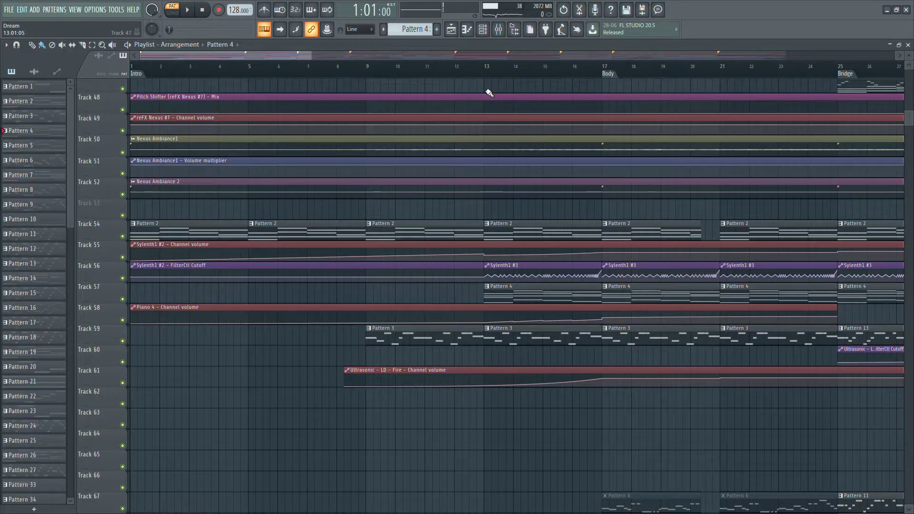
- Examine the sample settings of KSHMR Signature Kick 08 on Track 1 and KSHMR Clap 02 on Track 4, closing each
scroll(569, 238, "down", 5)
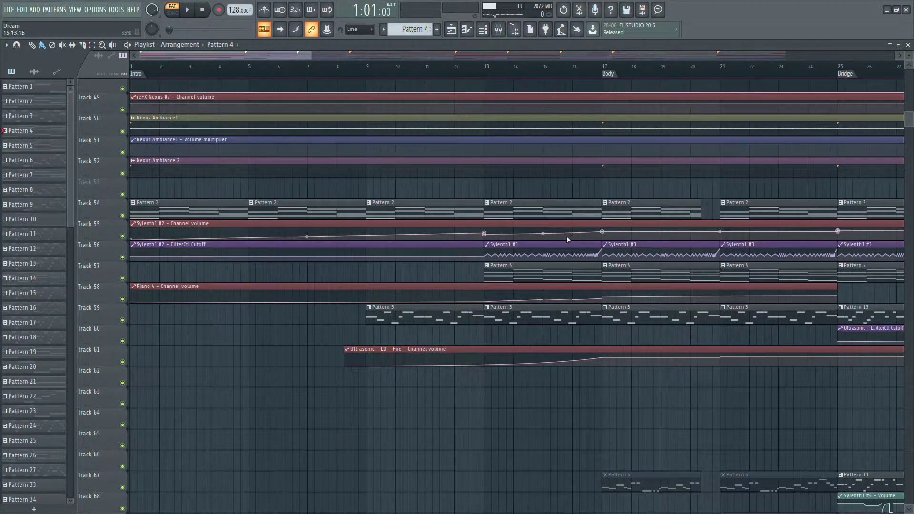
scroll(582, 260, "up", 3)
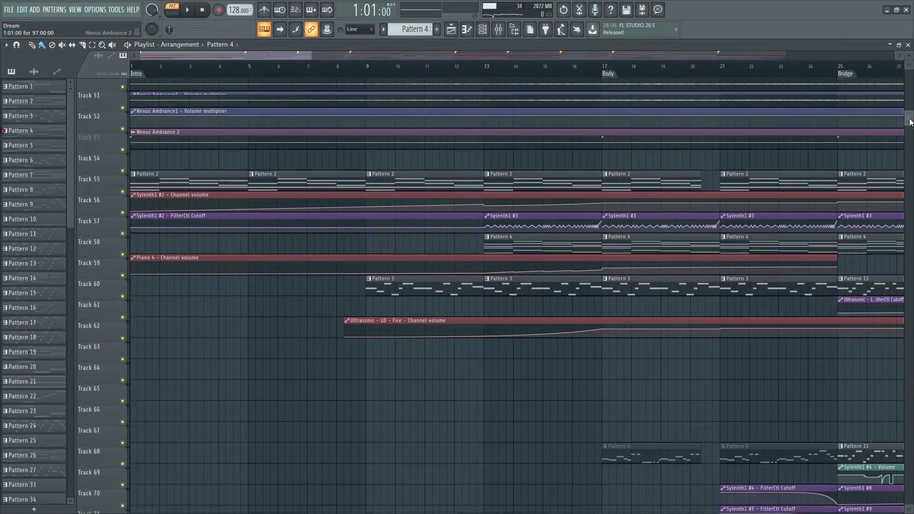
left_click_drag(910, 122, 911, 81)
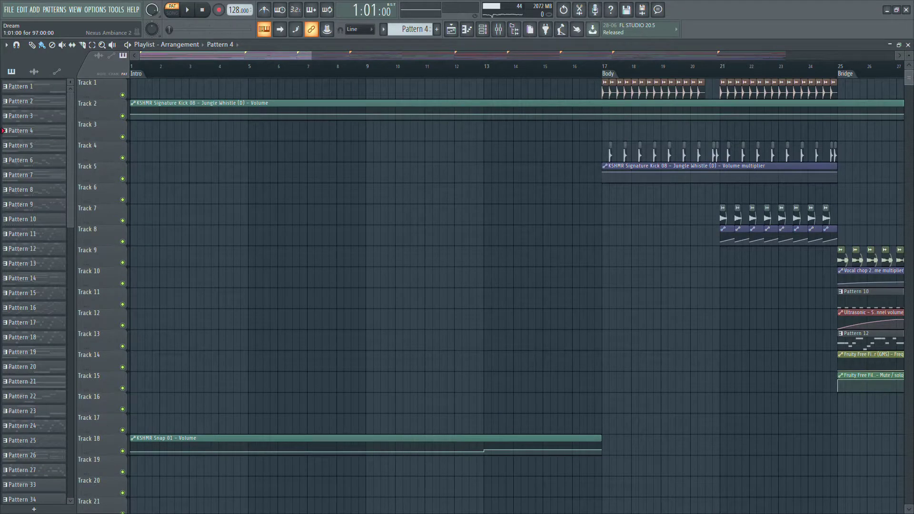
double_click(613, 99)
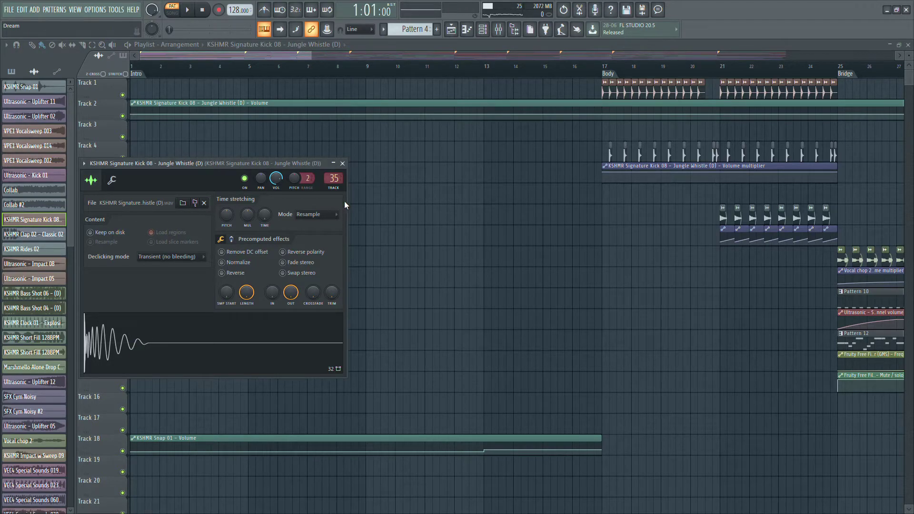
left_click(343, 163)
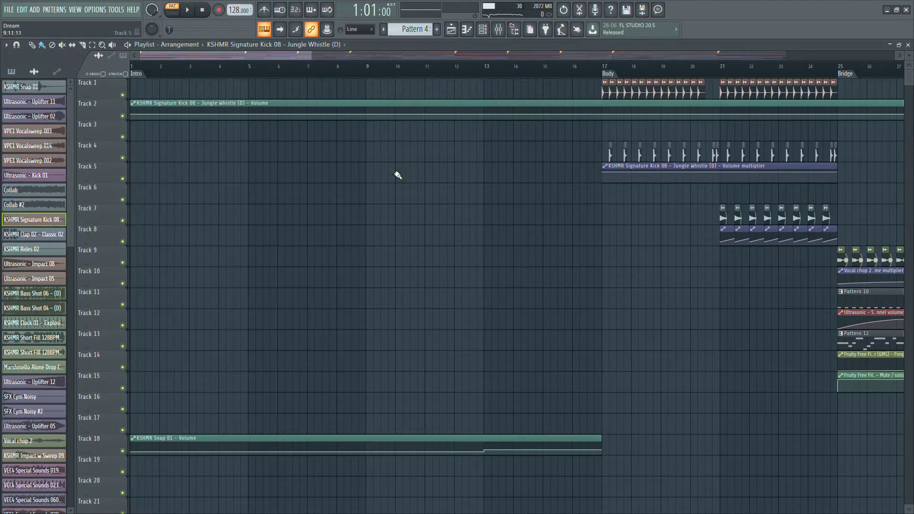
double_click(614, 160)
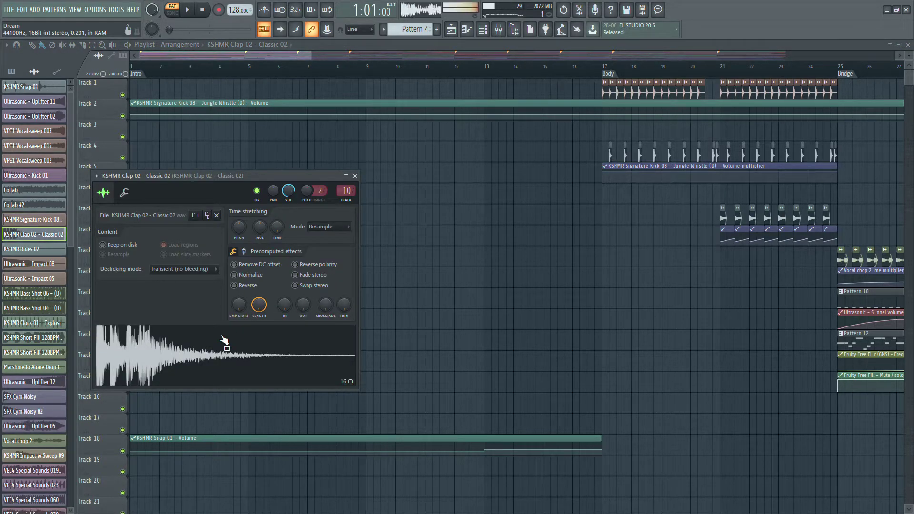
left_click(355, 175)
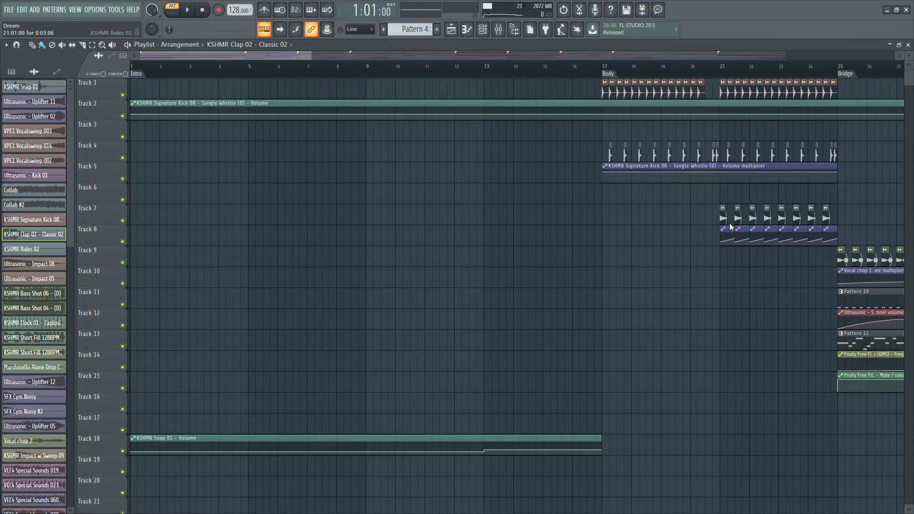
- Solo Tracks 1, 2 and 4 to 8 with the kick, clap and ride clips, and place the playhead at bar 17
right_click(129, 99)
left_click(122, 116)
left_click(123, 180)
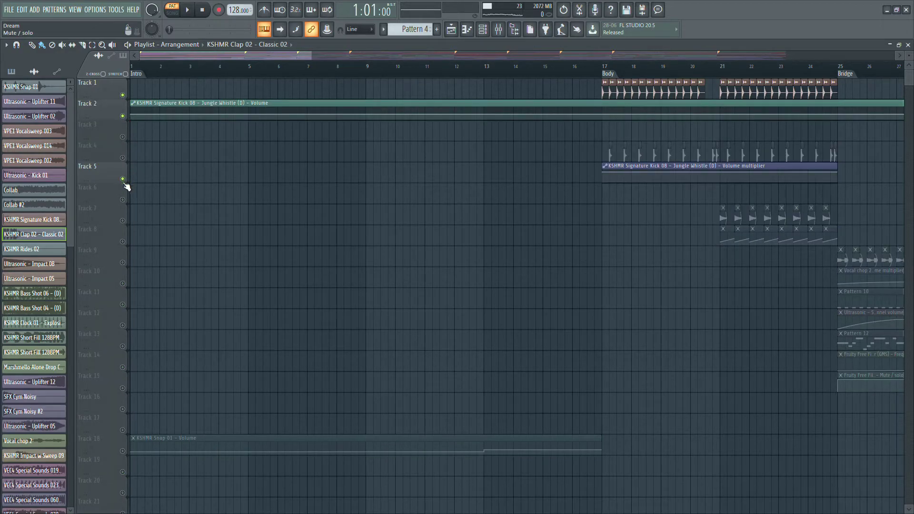
left_click(123, 242)
left_click(123, 221)
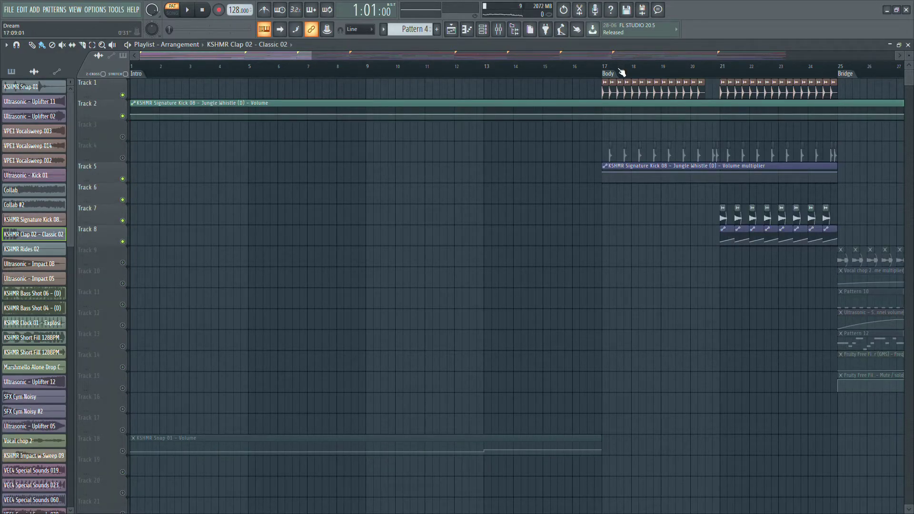
left_click(603, 68)
left_click(124, 158)
- Audition the soloed drum tracks in song mode from bar 17, stop playback, and re-enable all playlist tracks
key("space")
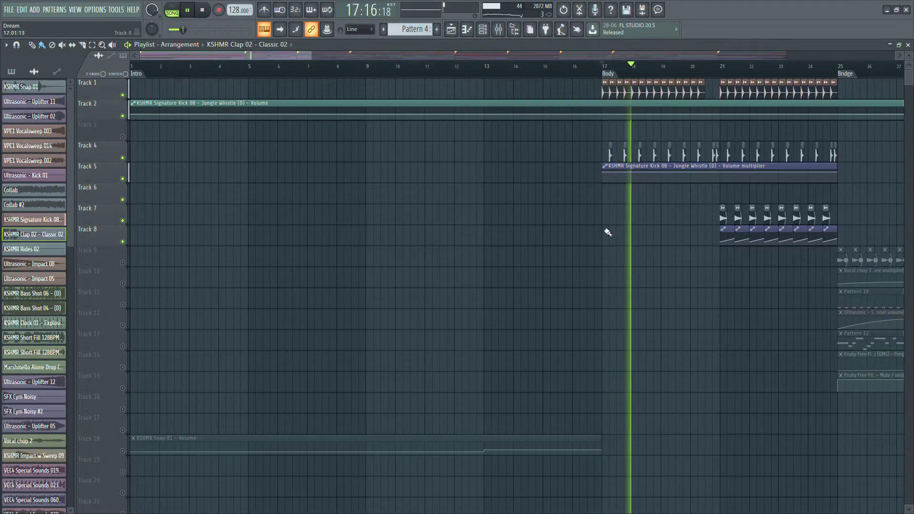
left_click_drag(910, 74, 911, 76)
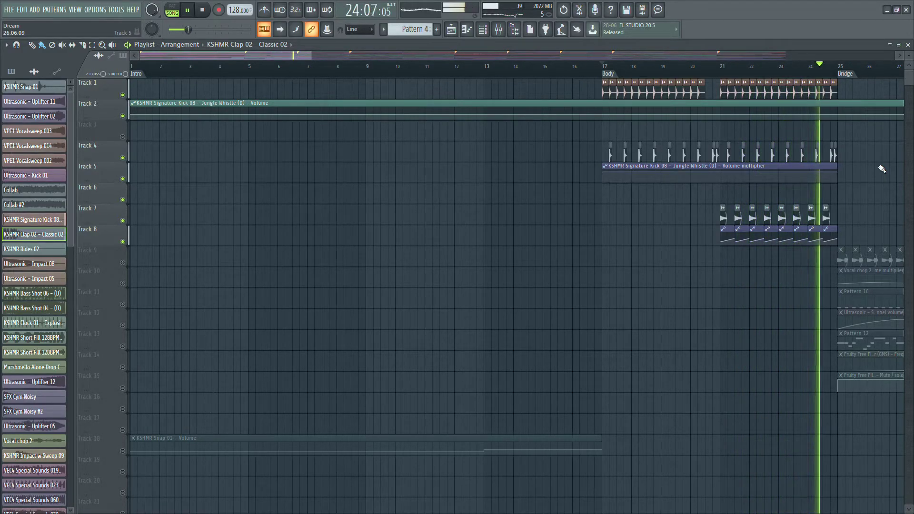
key("space")
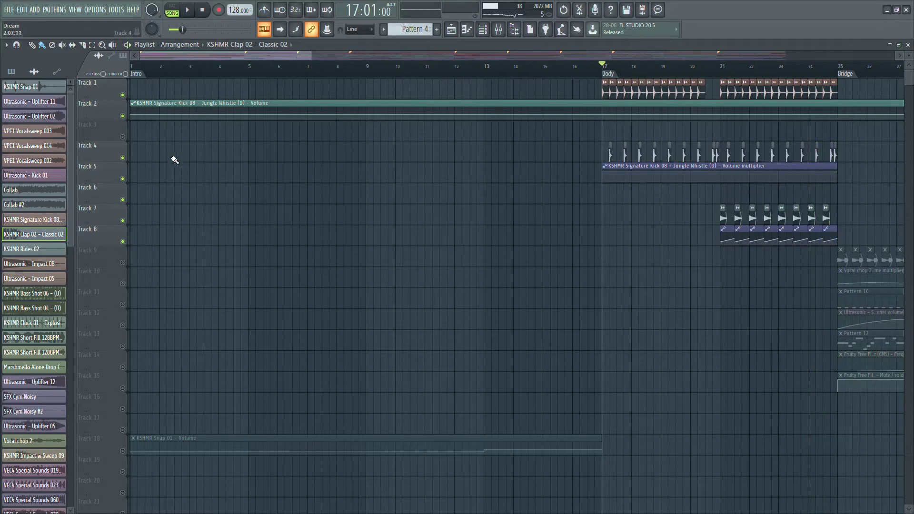
right_click(123, 164)
right_click(122, 164)
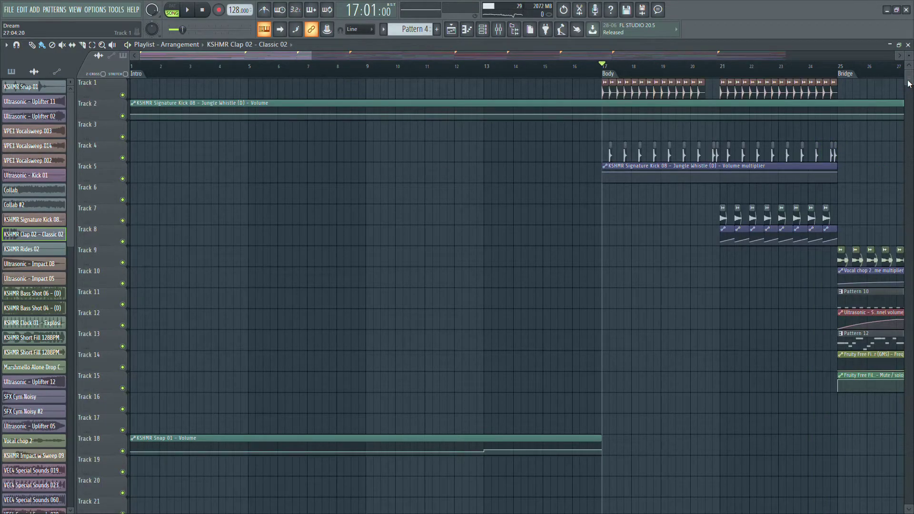
- Open Pattern 26 from Track 22 in the piano roll, audition its ARP ChordPad chords, and stop playback
scroll(621, 231, "down", 5)
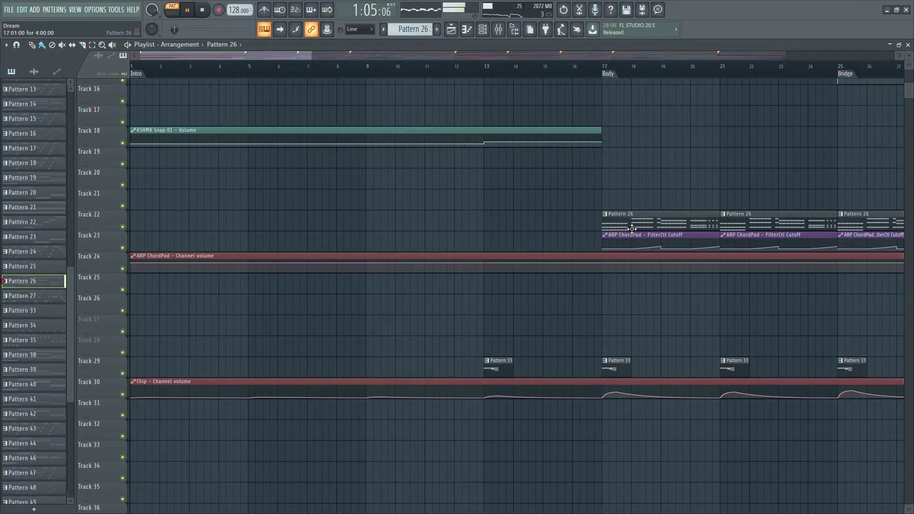
double_click(632, 227)
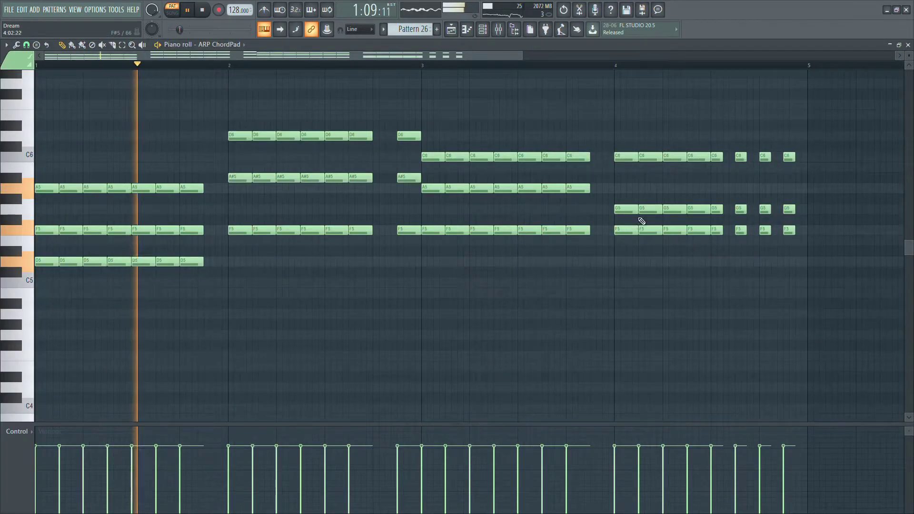
scroll(421, 271, "up", 2)
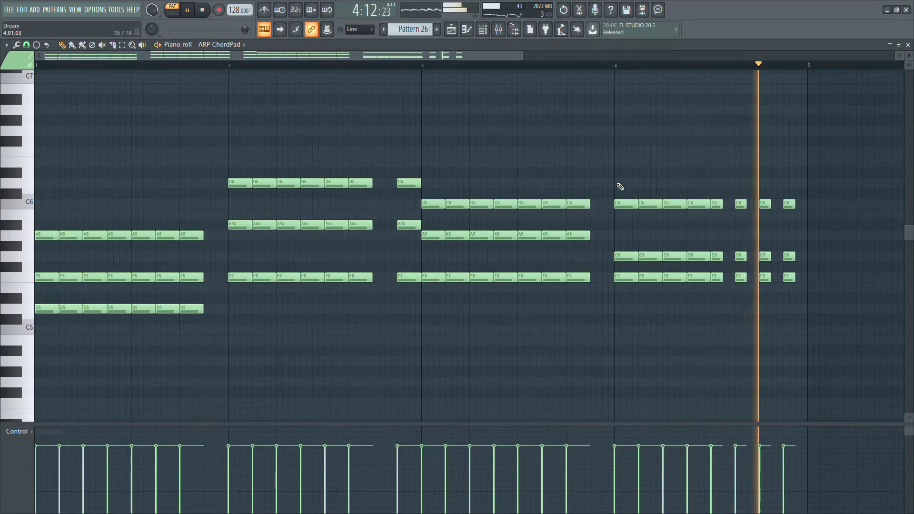
key("space")
- Examine the rhythm of the repeated chords in bars 2 to 4 by selecting note groups, deselect them, and return to the playlist
left_click_drag(713, 178, 809, 328)
left_click_drag(408, 170, 351, 310)
left_click_drag(583, 148, 618, 366)
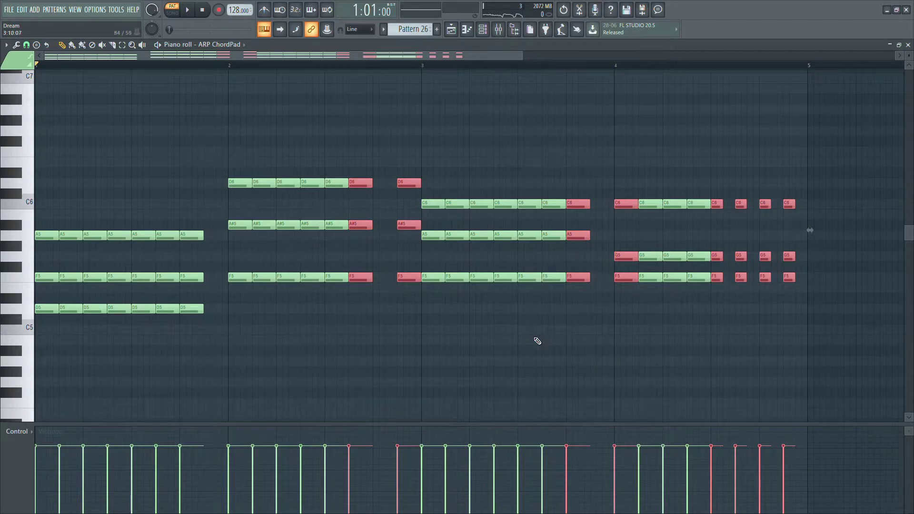
left_click_drag(225, 366, 232, 377)
left_click(586, 136)
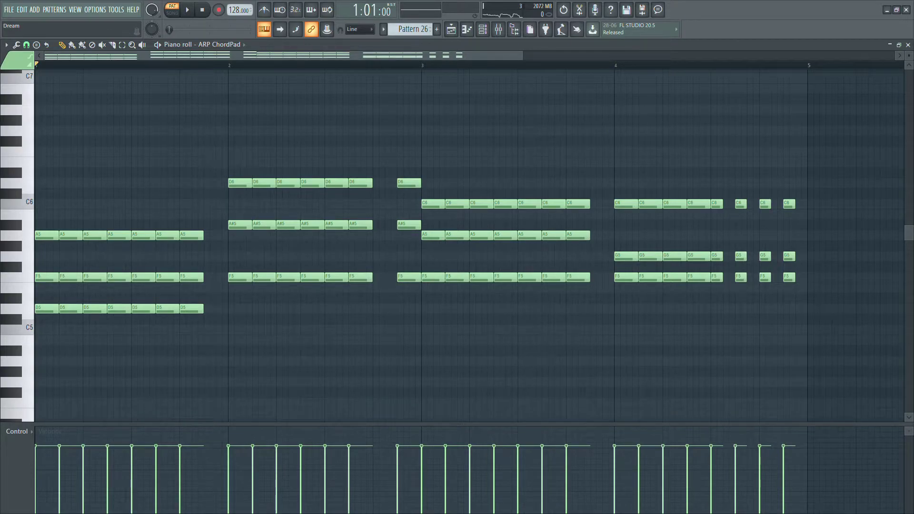
left_click(909, 44)
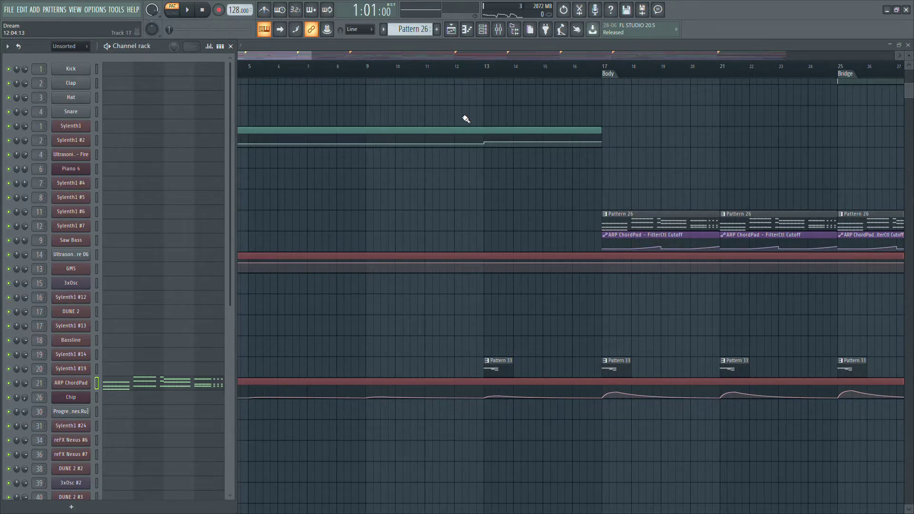
key("F6")
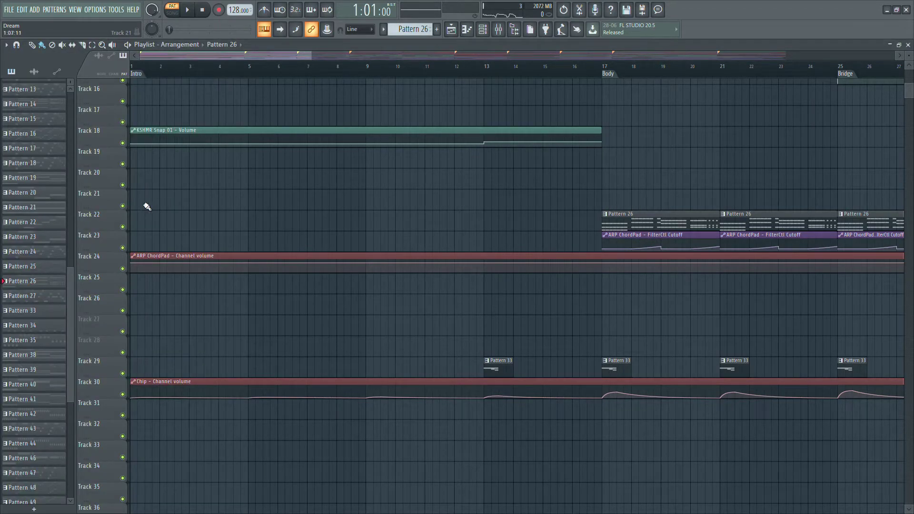
- Solo Tracks 22 to 24 with the ARP ChordPad pattern and automation, and place the song playhead at bar 17
right_click(123, 227)
left_click_drag(127, 248, 124, 268)
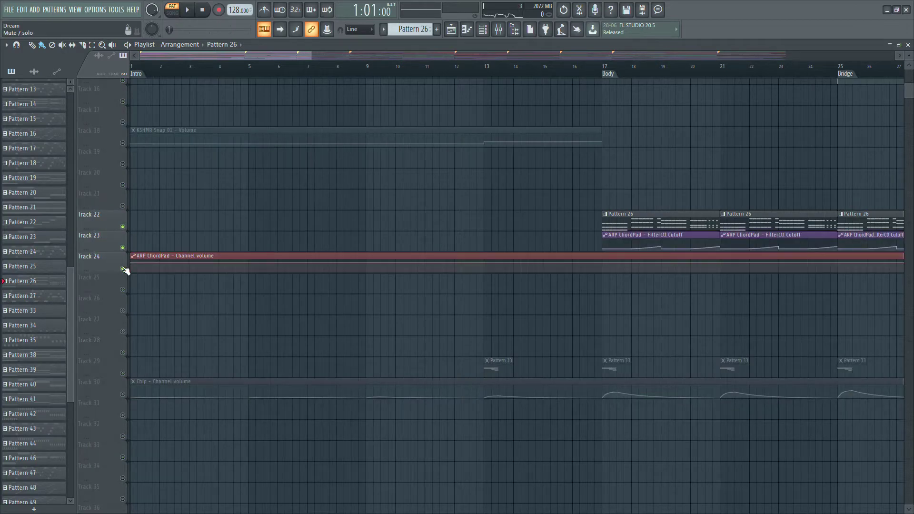
left_click(606, 68)
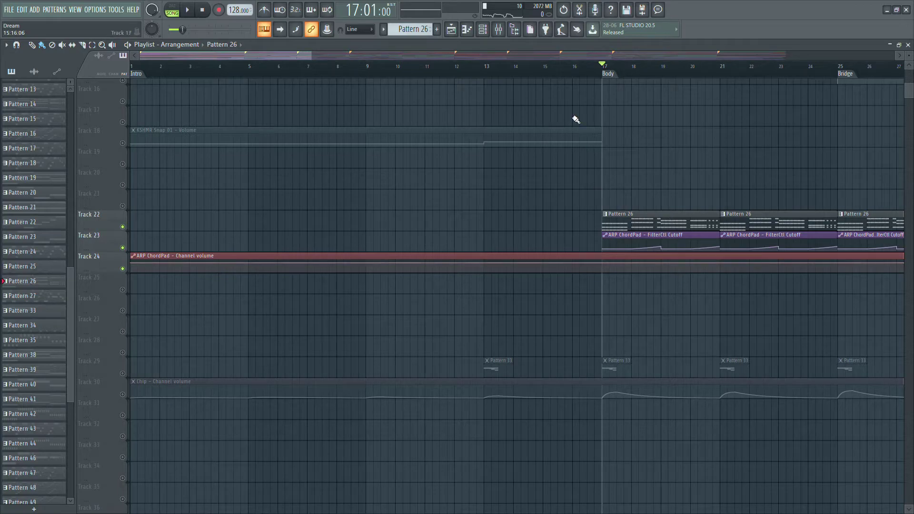
left_click_drag(233, 54, 303, 55)
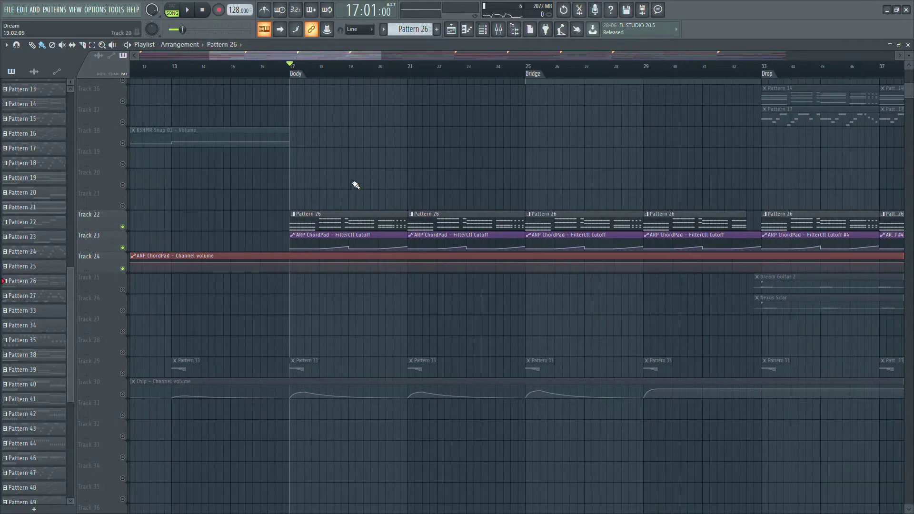
- Mute the FilterCtl Cutoff automation on Track 23, audition the ARP ChordPad from bar 17, and stop playback
left_click(125, 248)
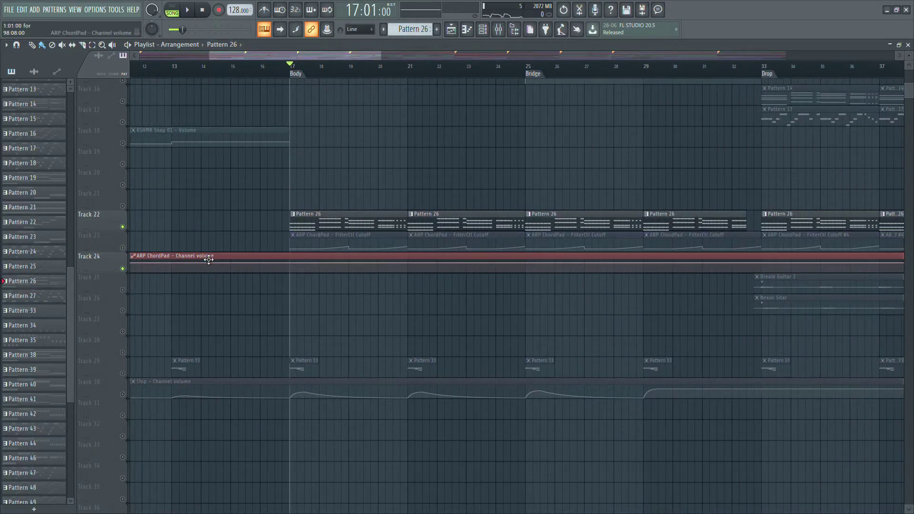
key("space")
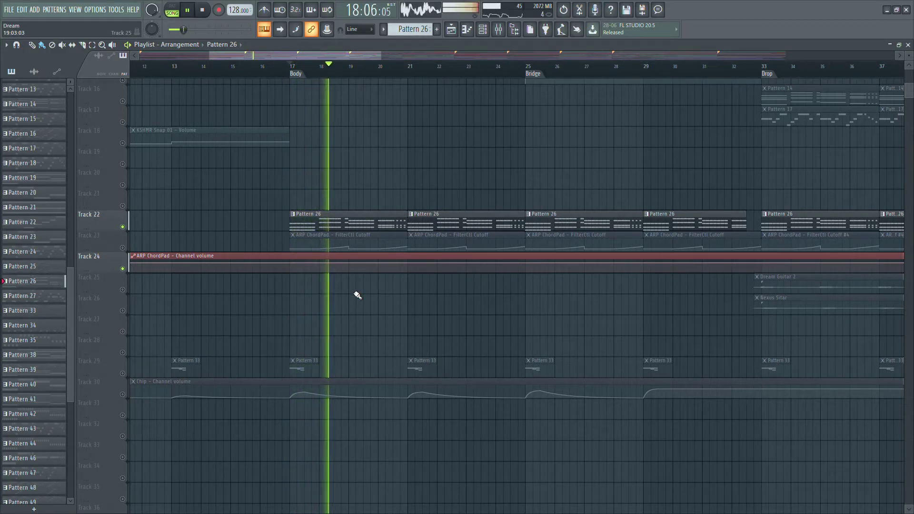
key("space")
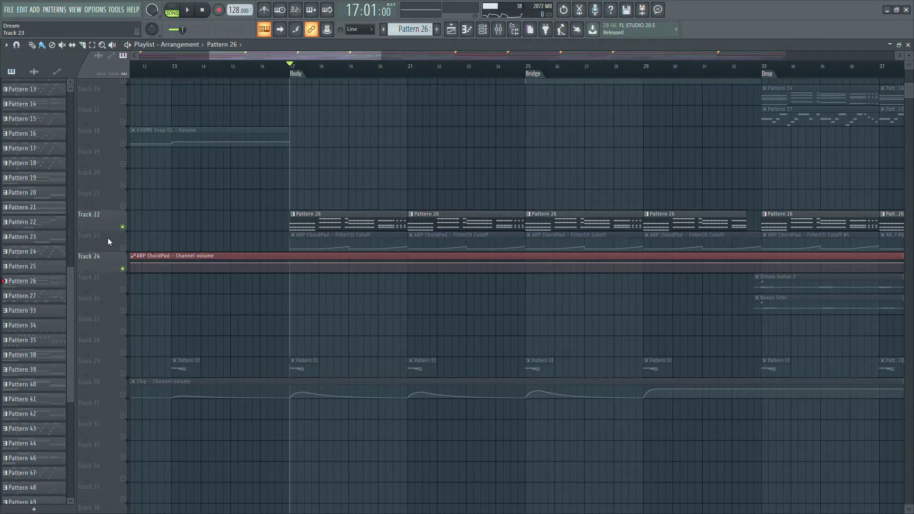
- Audition the ARP ChordPad with Track 23's FilterCtl Cutoff automation re-enabled, stop playback, and re-enable all playlist tracks
left_click(123, 248)
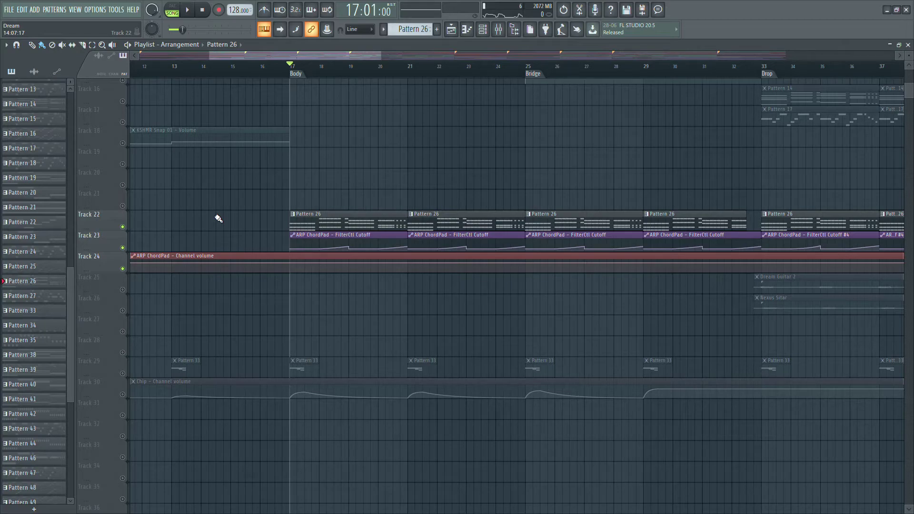
key("space")
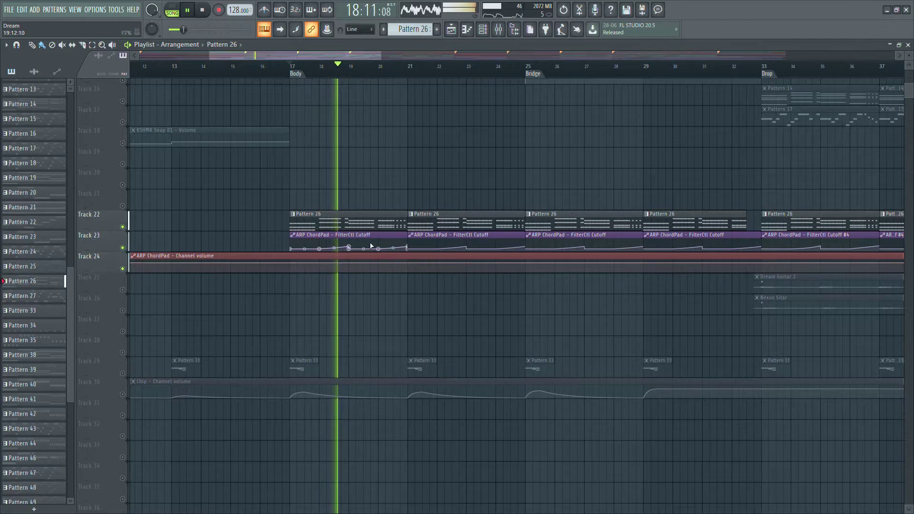
scroll(371, 244, "up", 4)
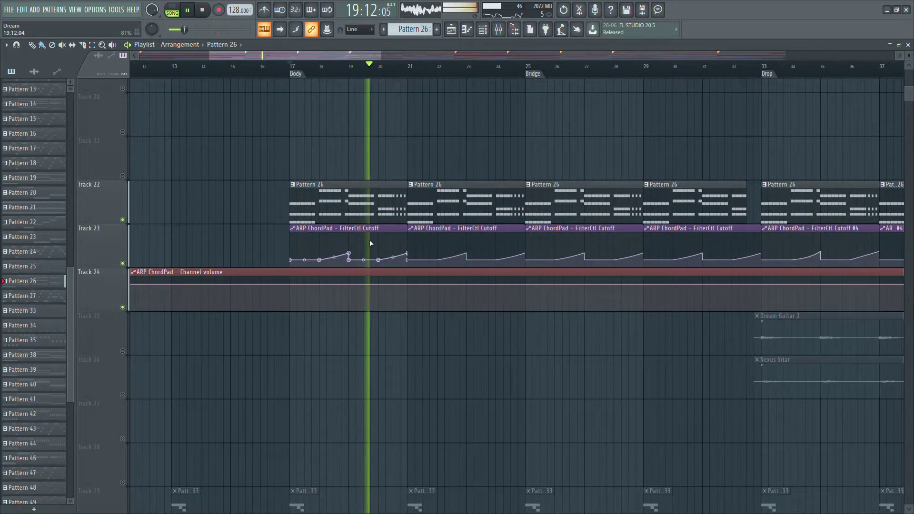
scroll(370, 249, "down", 1)
scroll(369, 249, "down", 4)
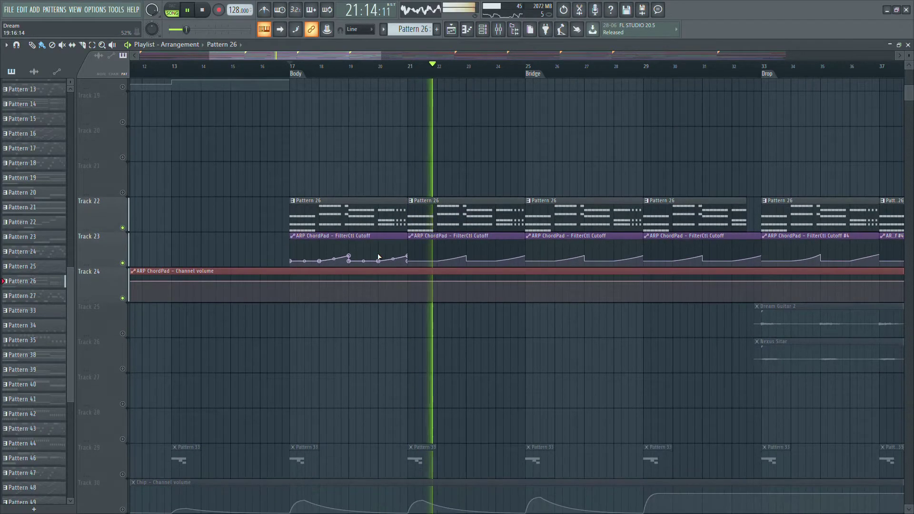
scroll(383, 255, "up", 2)
scroll(388, 252, "down", 2)
key("space")
right_click(123, 262)
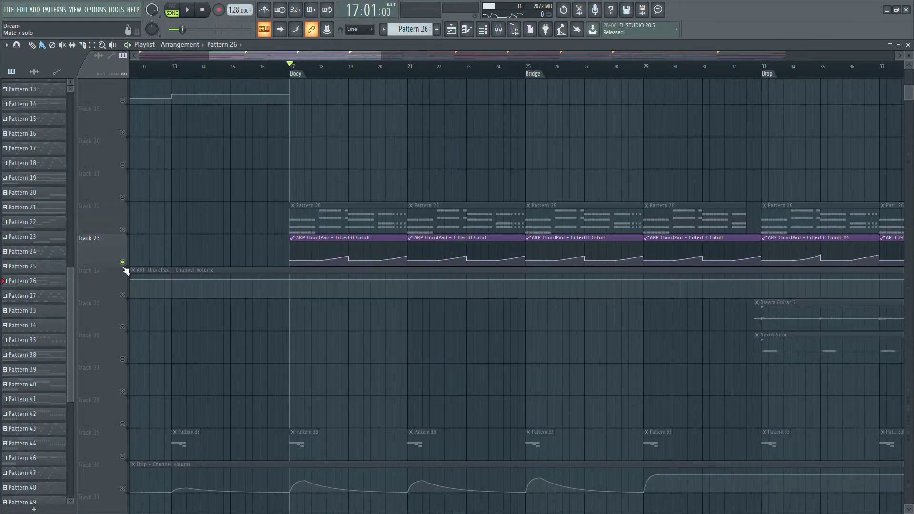
right_click(122, 263)
- Find Pattern 35 on Track 82 at the start of the Body section and audition it
left_click_drag(911, 97, 910, 113)
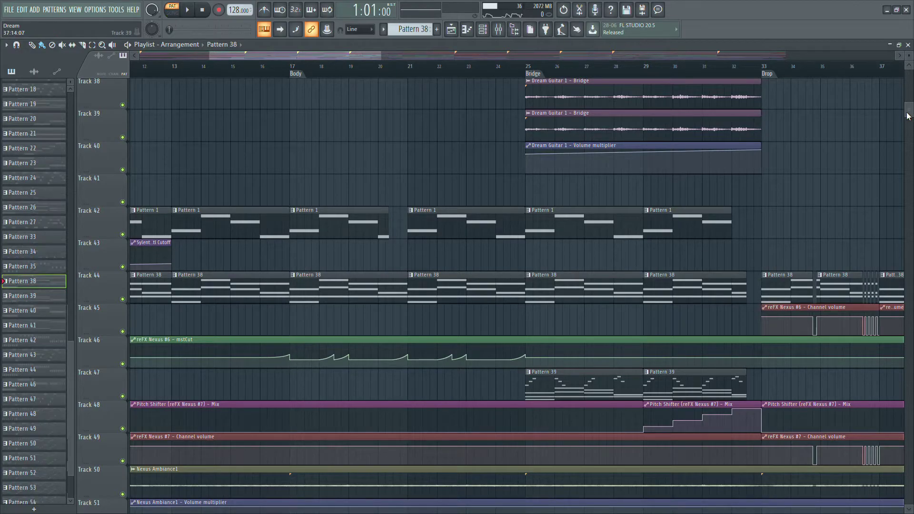
left_click_drag(911, 112, 910, 122)
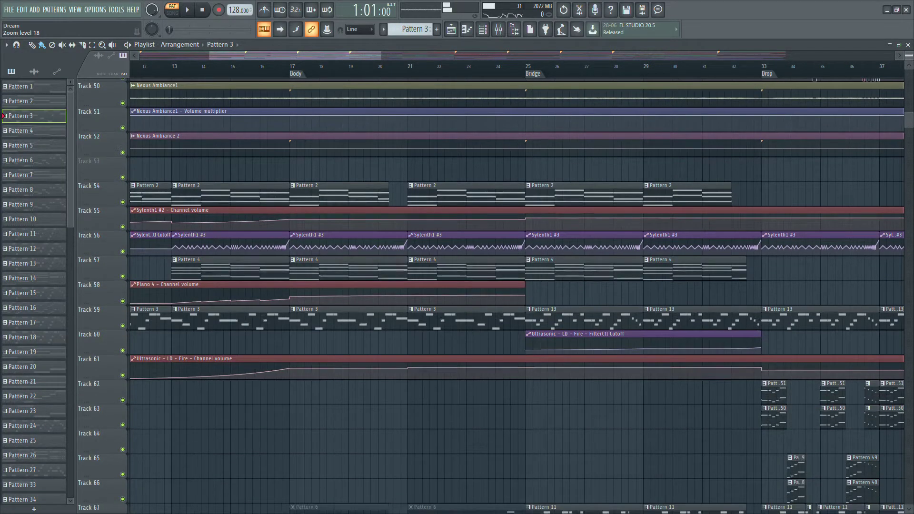
left_click_drag(909, 56, 910, 59)
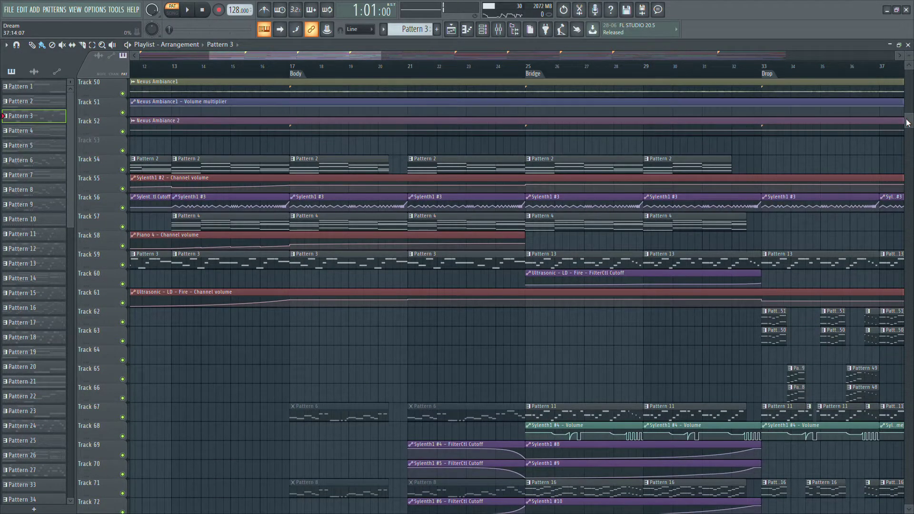
left_click_drag(909, 122, 909, 143)
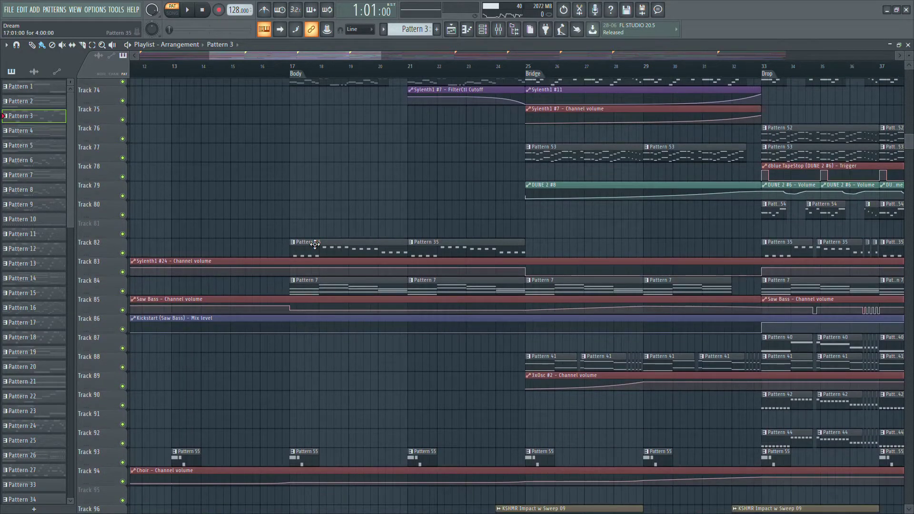
left_click(308, 257)
key("space")
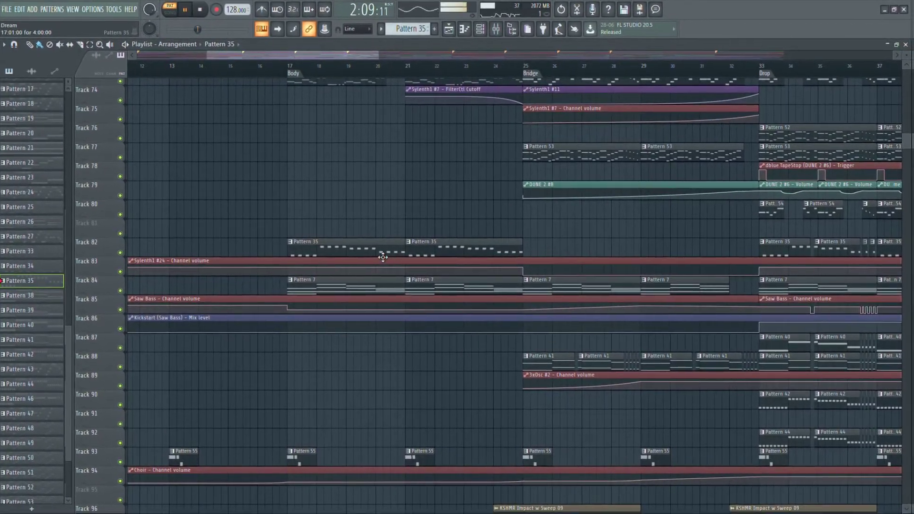
- Examine Pattern 35's Sylenth1 #24 notes in the piano roll during playback, return to the playlist, and stop playback
left_click(909, 44)
scroll(359, 246, "left", 2)
key("space")
key("space")
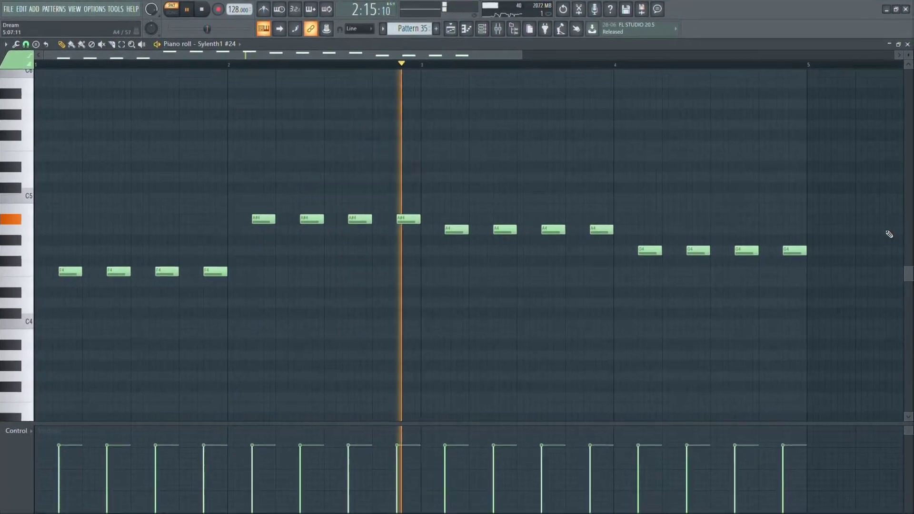
left_click(911, 45)
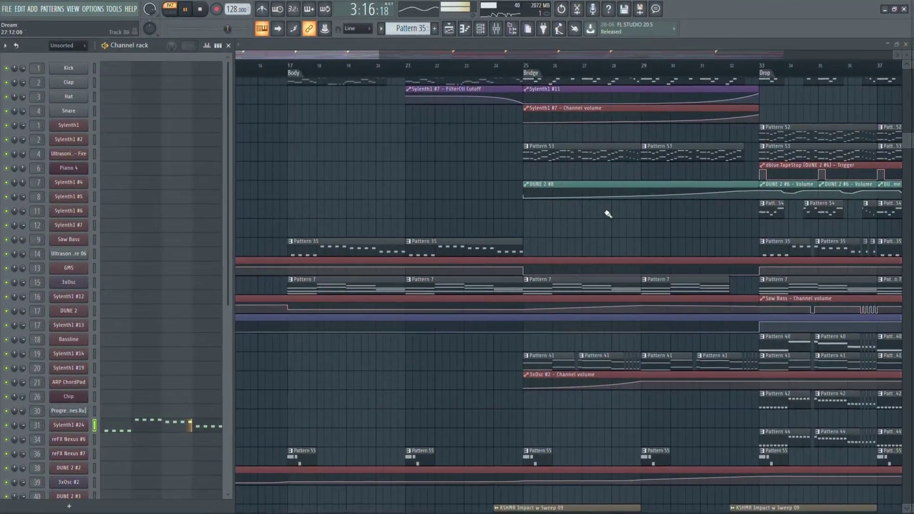
right_click(408, 188)
key("space")
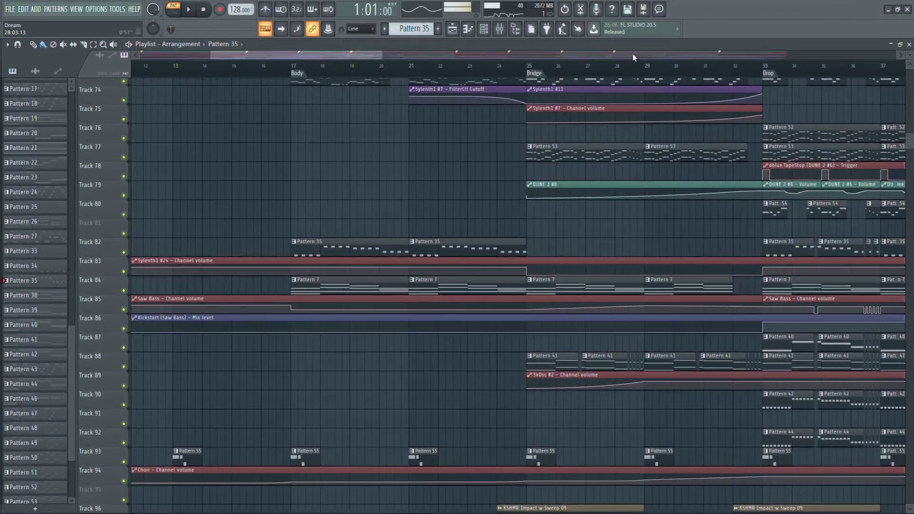
- Examine the ComBear compressor on the ARP Twisted Mind mixer track while Pattern 35 plays, stop playback, and close the effect
left_click(500, 31)
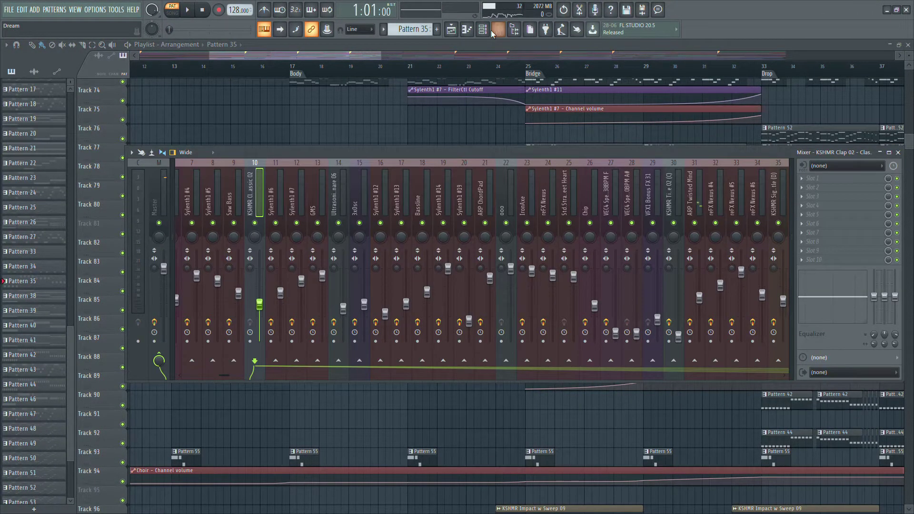
key("space")
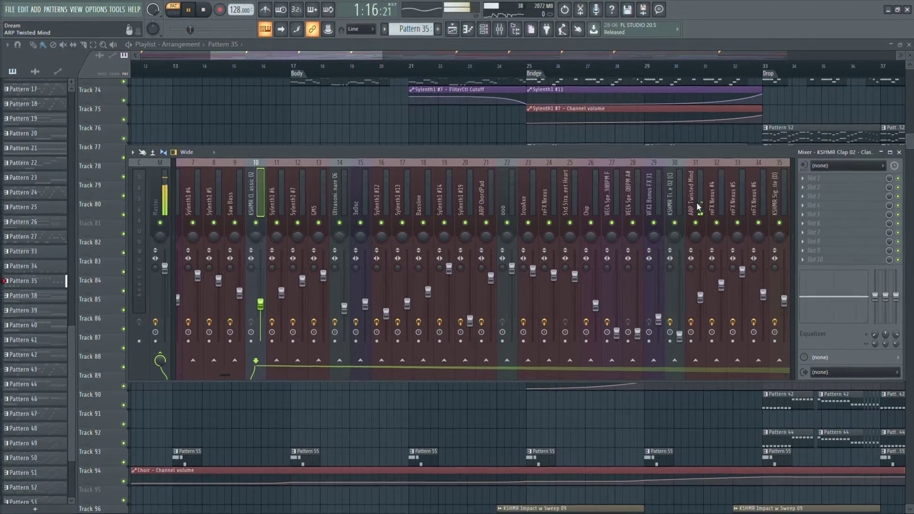
left_click(699, 206)
left_click(848, 178)
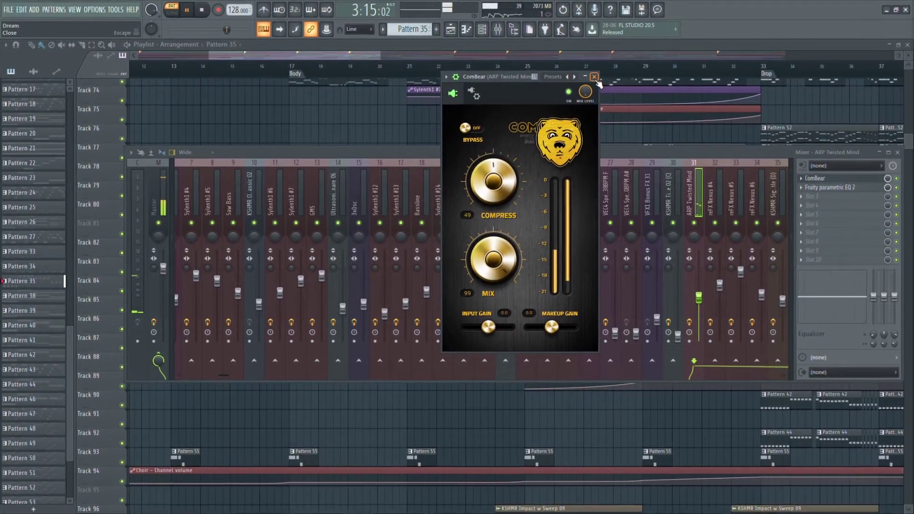
key("space")
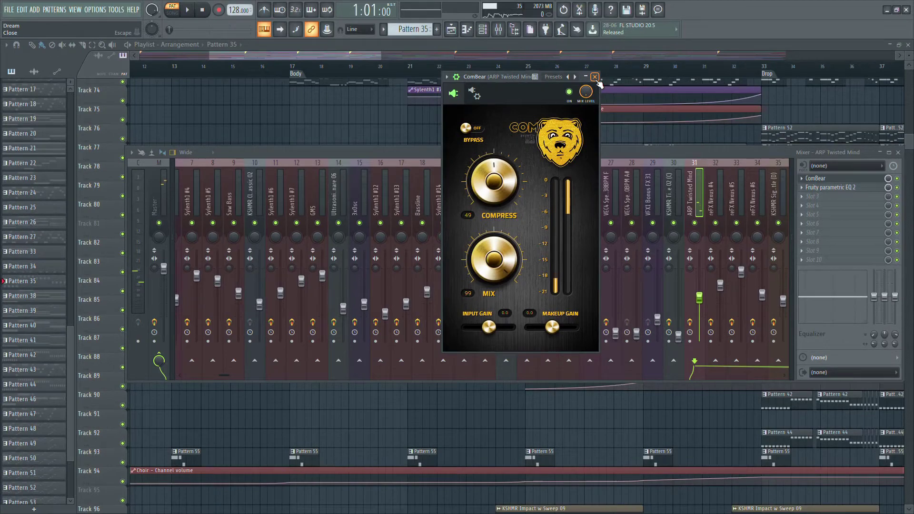
left_click(596, 78)
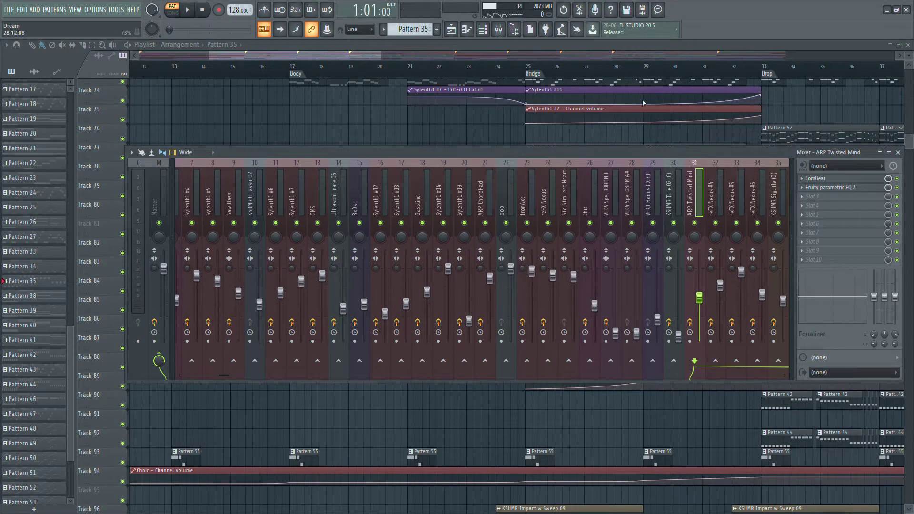
- Examine the Fruity parametric EQ 2 curve on the ARP Twisted Mind mixer track with brief playback, and close the effect and mixer
left_click(851, 190)
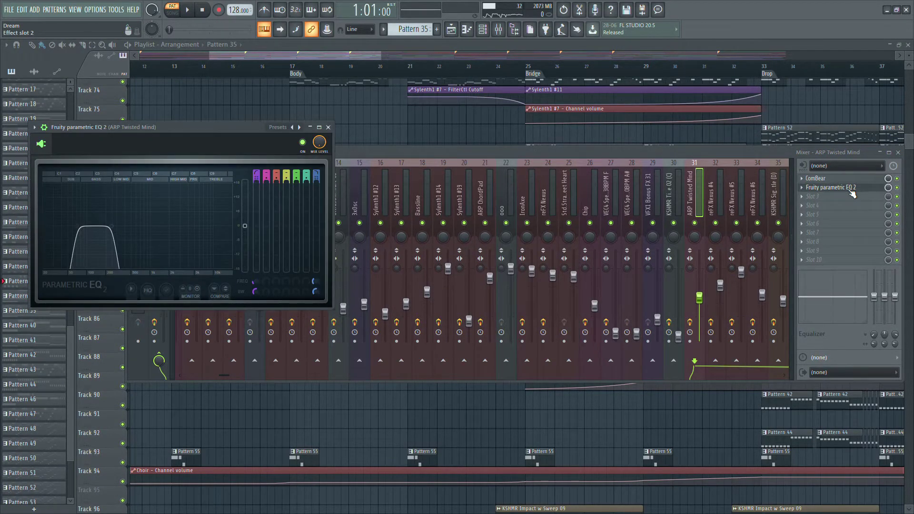
key("space")
key("space")
left_click(329, 127)
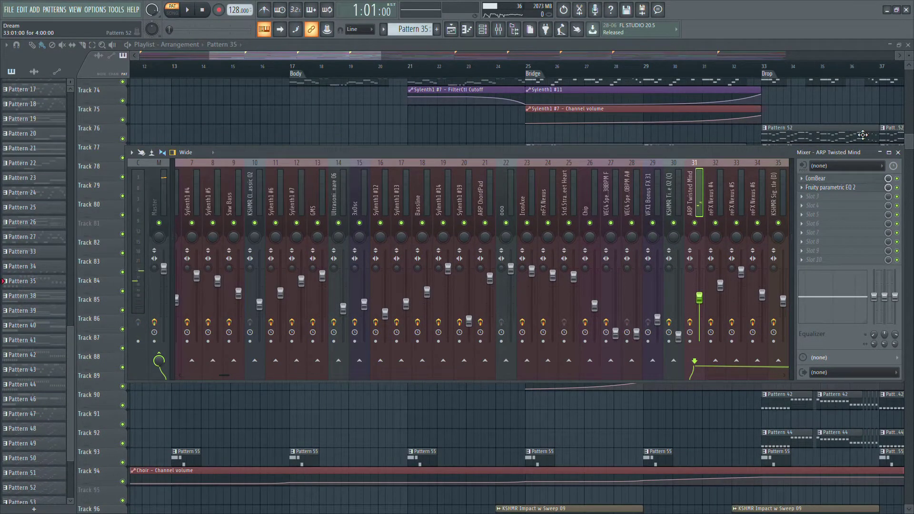
key("F9")
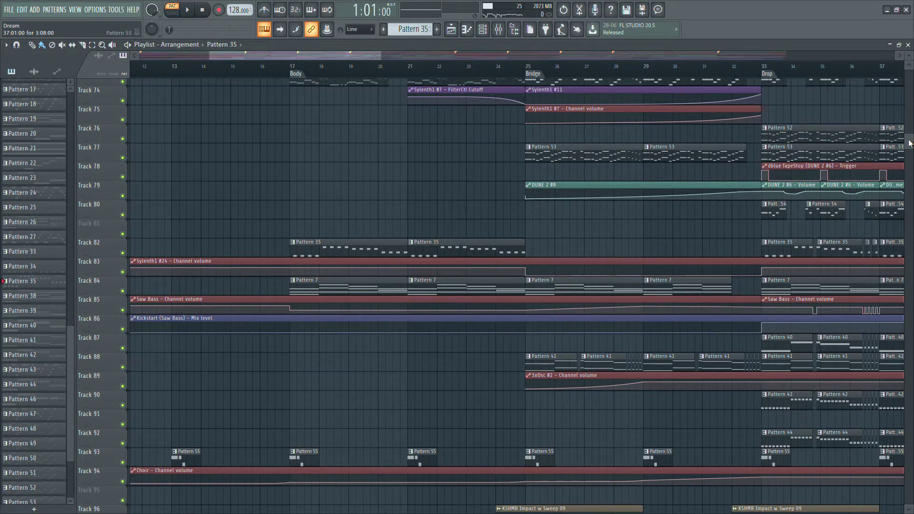
left_click_drag(910, 142, 910, 138)
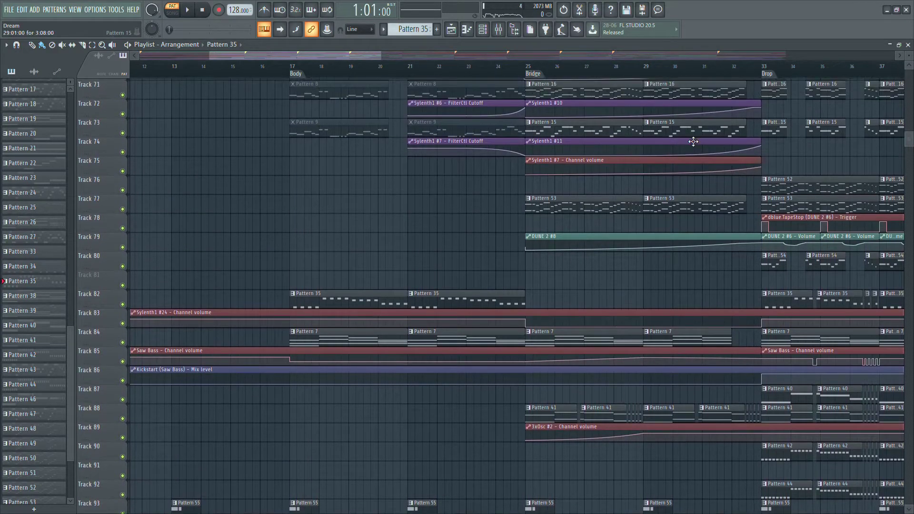
- Solo Track 82 and add Track 83 and the drum Tracks 1, 2, 4, 5, 7 and 8 to the audible tracks
right_click(123, 305)
left_click(122, 324)
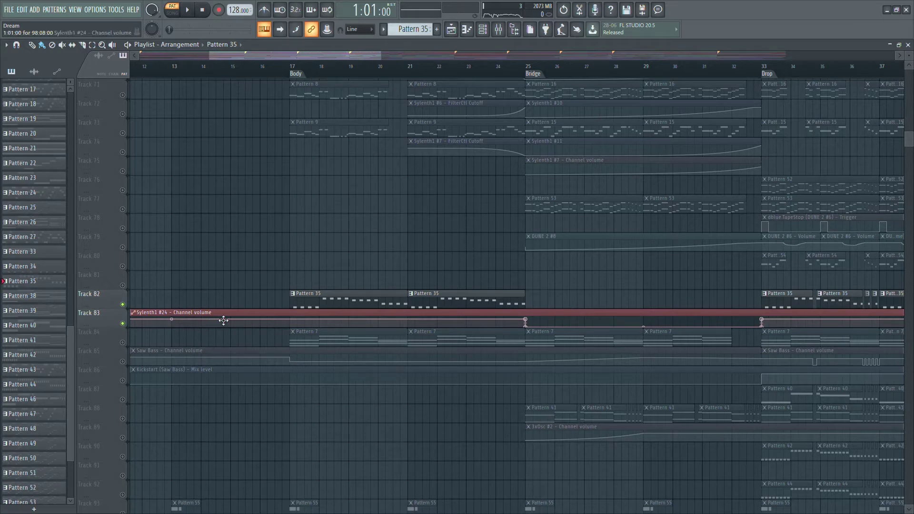
left_click_drag(911, 143, 911, 80)
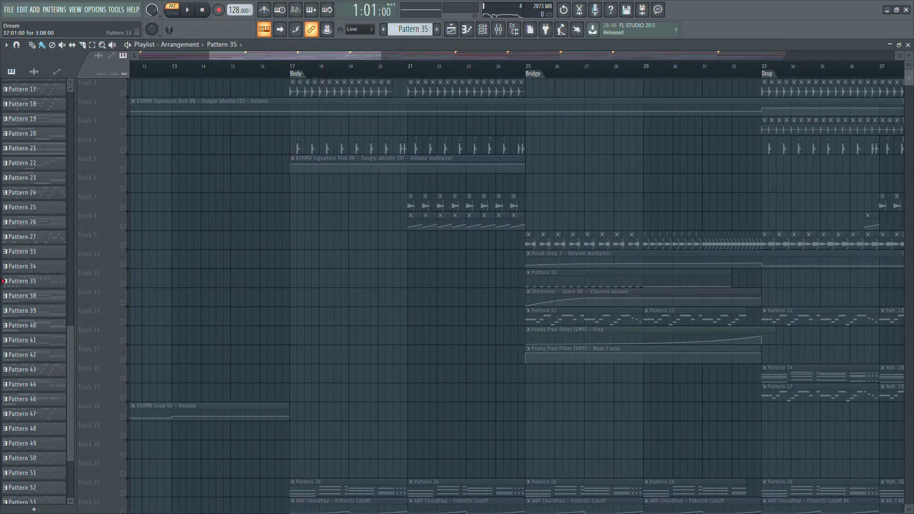
left_click(123, 93)
left_click(122, 131)
left_click(122, 131)
left_click(122, 150)
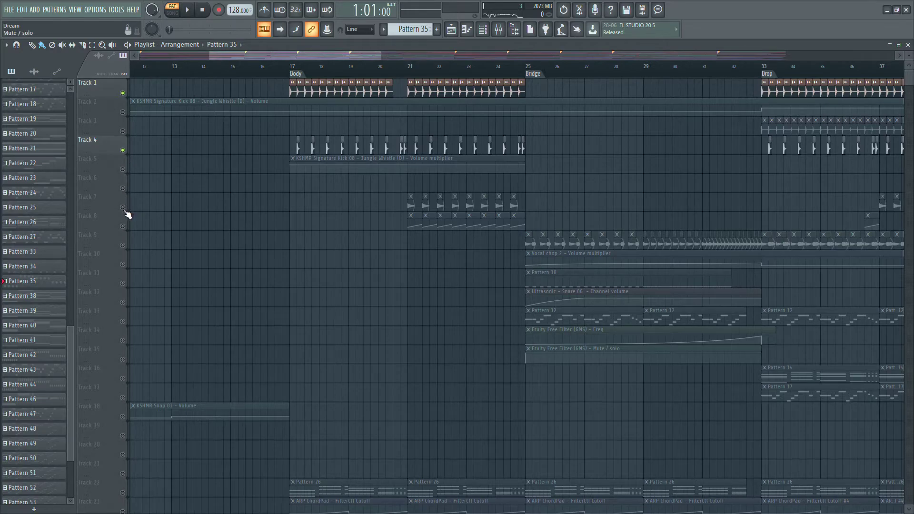
left_click(123, 169)
left_click(122, 112)
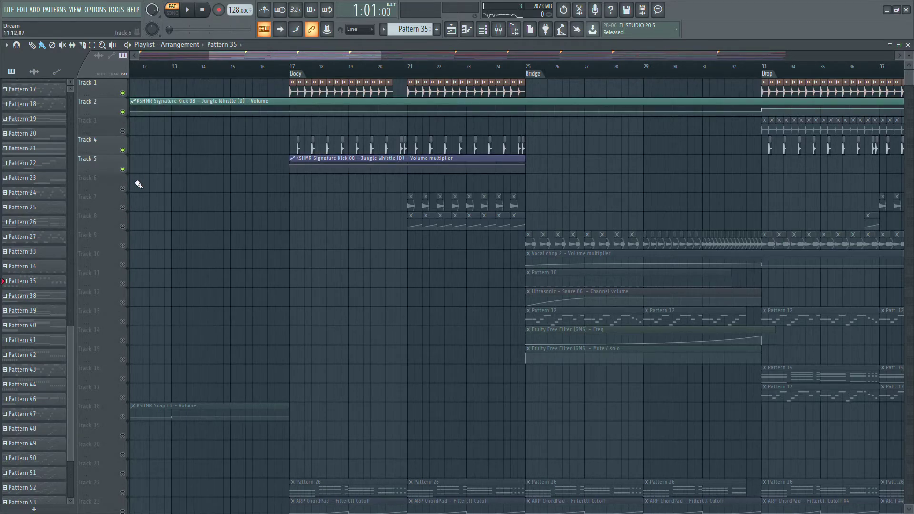
left_click(122, 207)
left_click(123, 227)
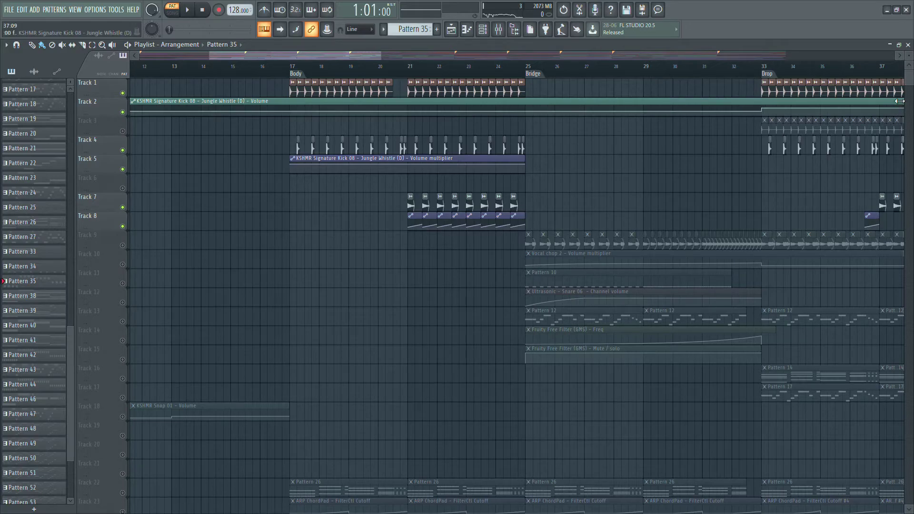
- Compare the Body section without and with Track 82 by auditioning it both ways, and restore all tracks
left_click_drag(911, 87, 911, 154)
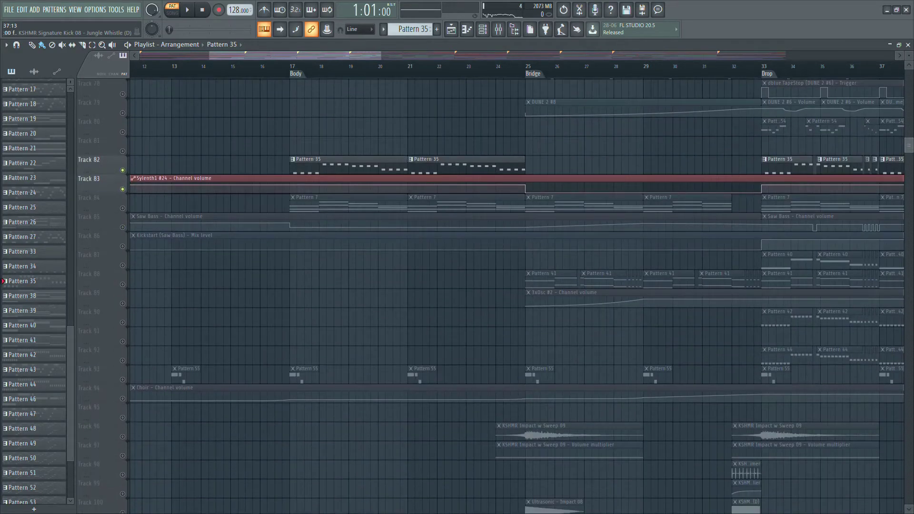
left_click(122, 170)
key("space")
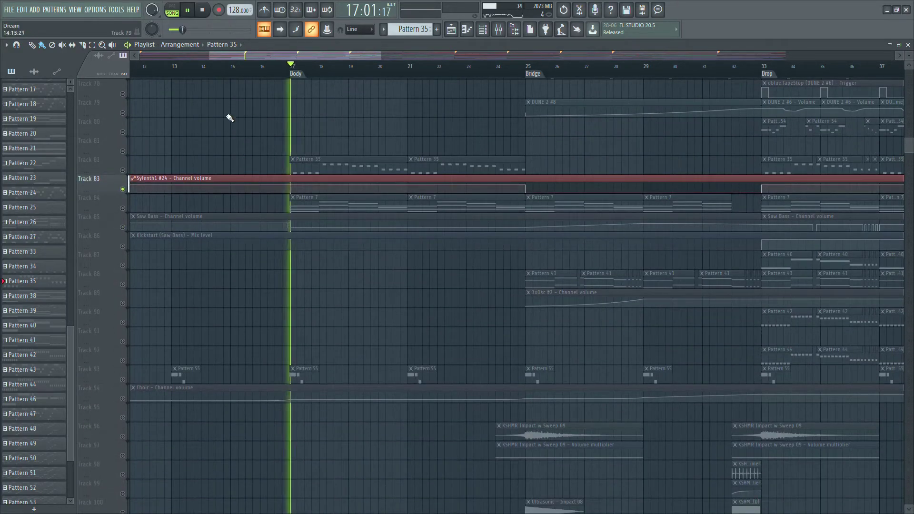
key("space")
left_click(124, 171)
key("space")
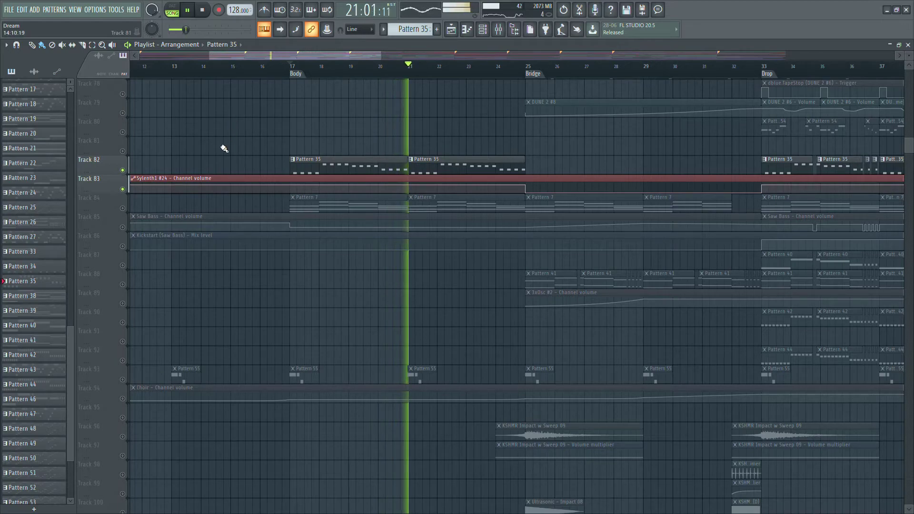
key("space")
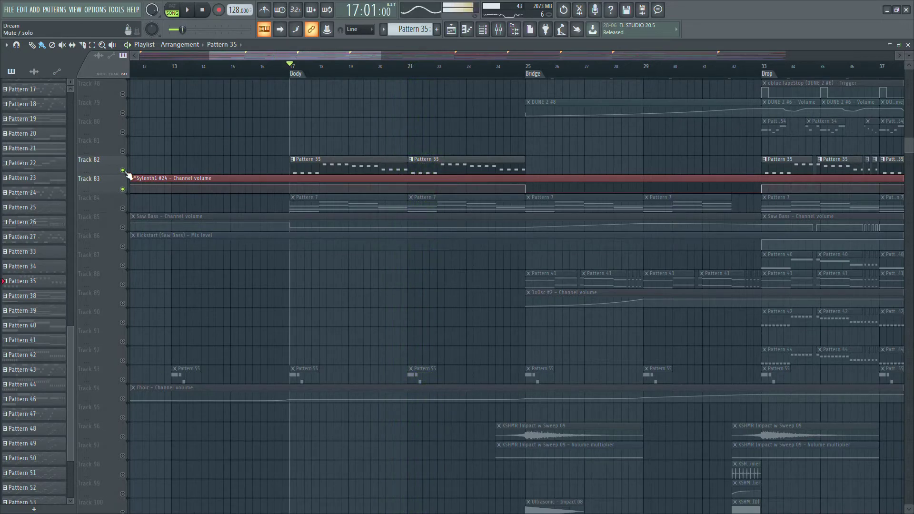
right_click(123, 171)
right_click(123, 171)
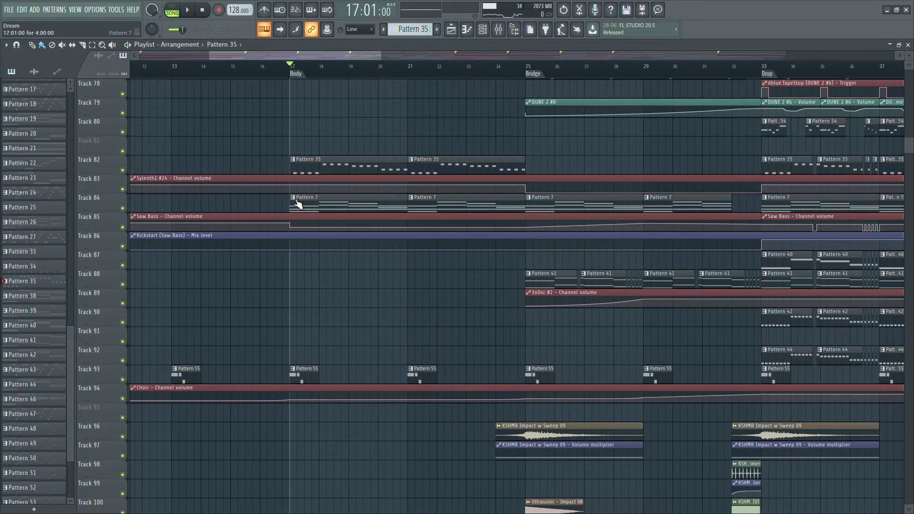
- Audition Pattern 7 on Track 84, examine its Saw Bass notes in the piano roll, and return to the playlist
left_click(308, 212)
key("l")
key("space")
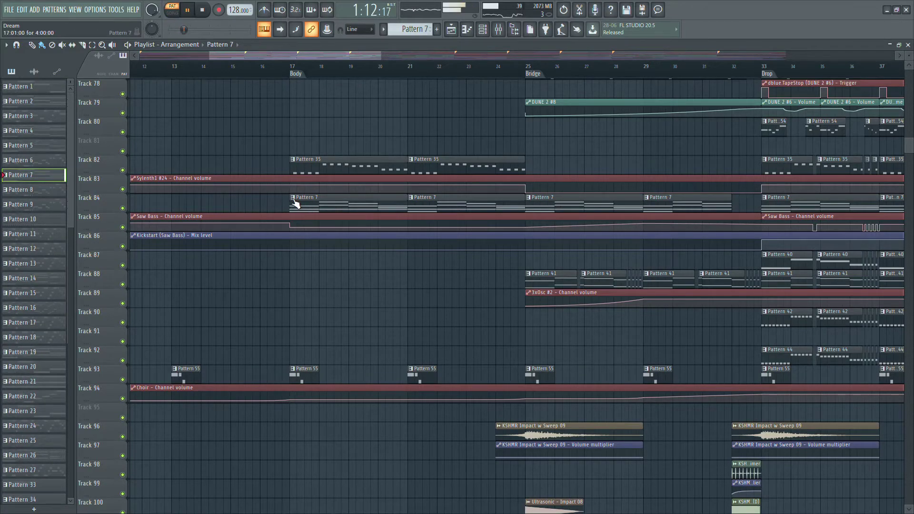
double_click(312, 210)
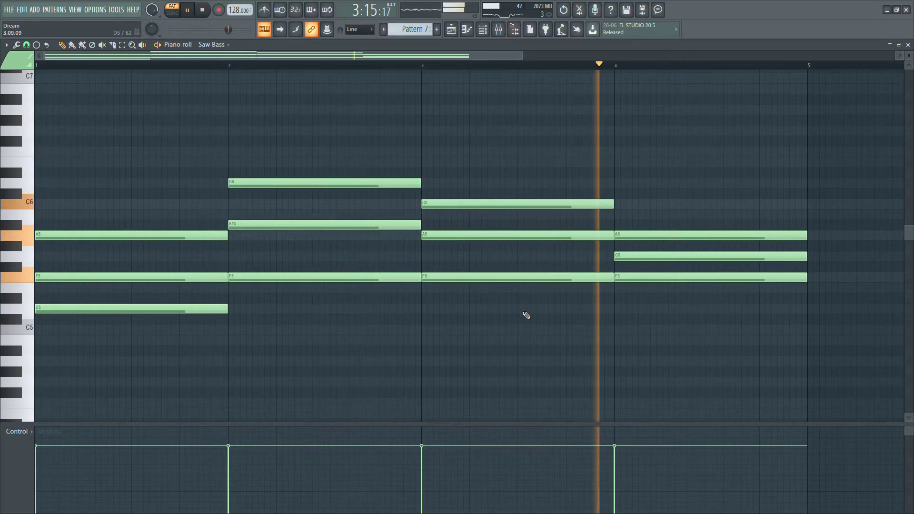
left_click(907, 46)
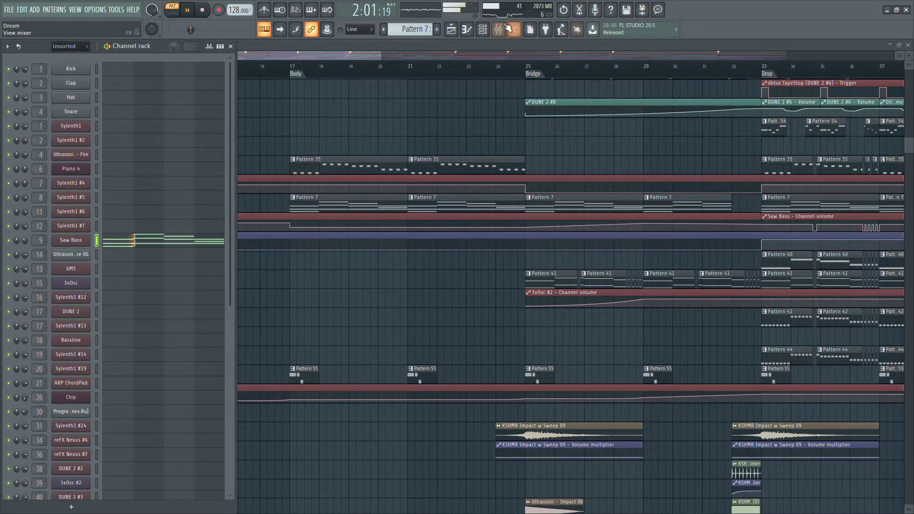
- Select the Saw Bass track in the mixer while Pattern 7 plays and examine its Soundgoodizer effect
left_click(487, 33)
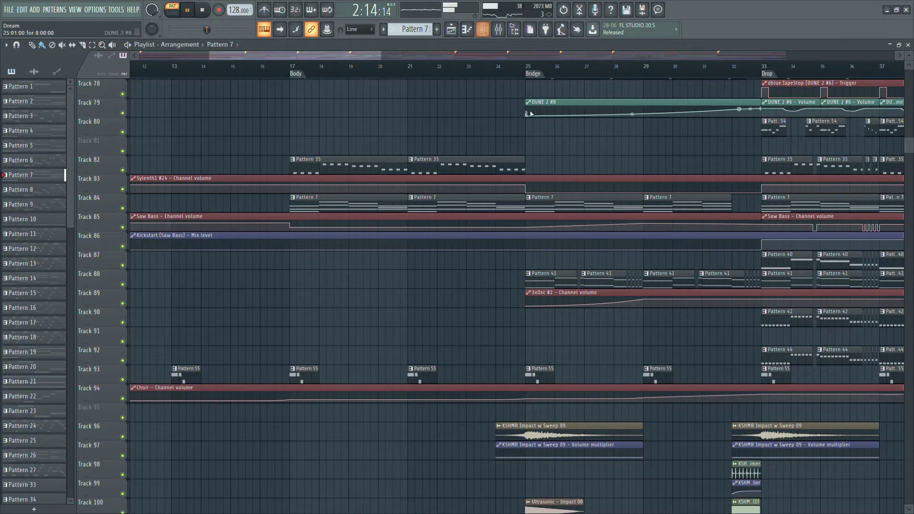
left_click(484, 33)
left_click(483, 33)
left_click(499, 29)
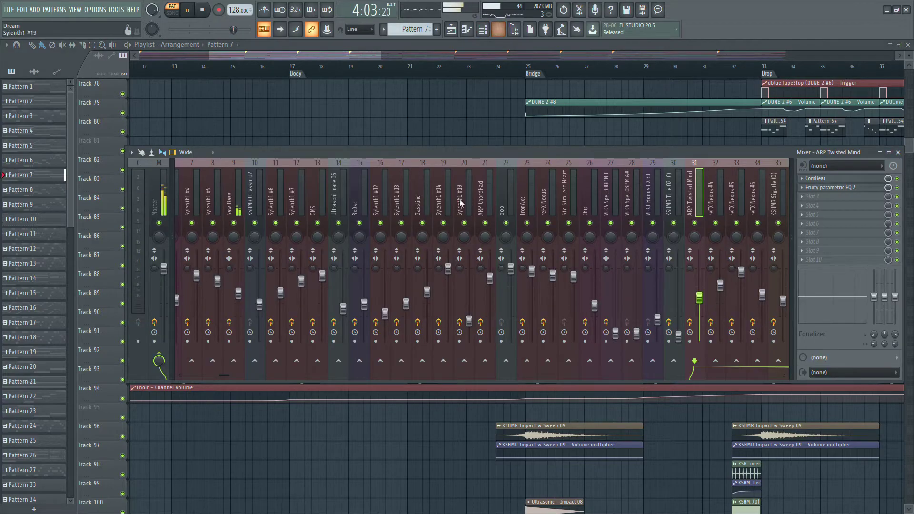
left_click(228, 218)
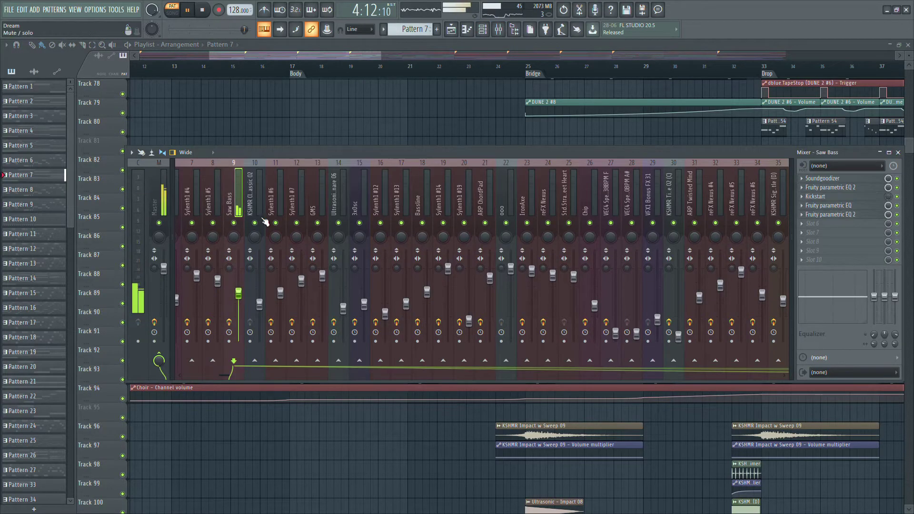
left_click(851, 179)
left_click(852, 179)
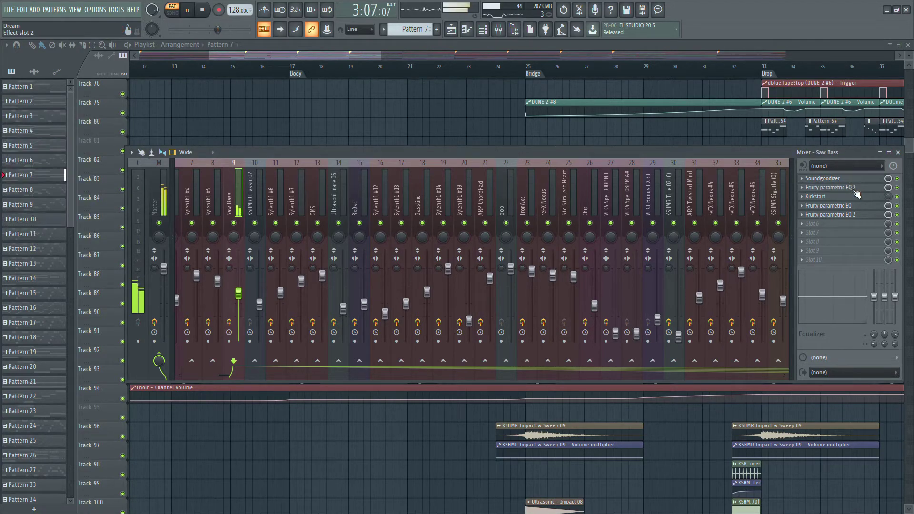
- Examine the first Fruity parametric EQ 2 on the Saw Bass mixer track, stop playback, and inspect its Kickstart effect
left_click(856, 190)
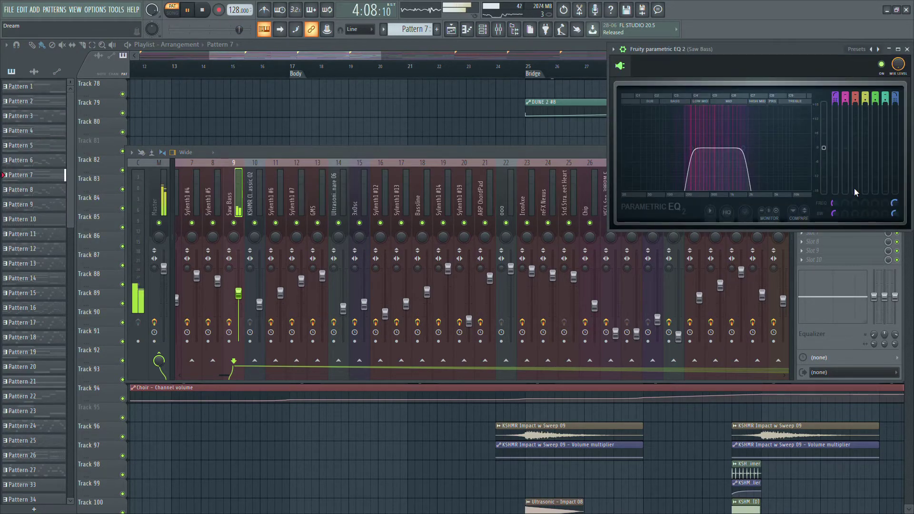
key("space")
left_click(907, 49)
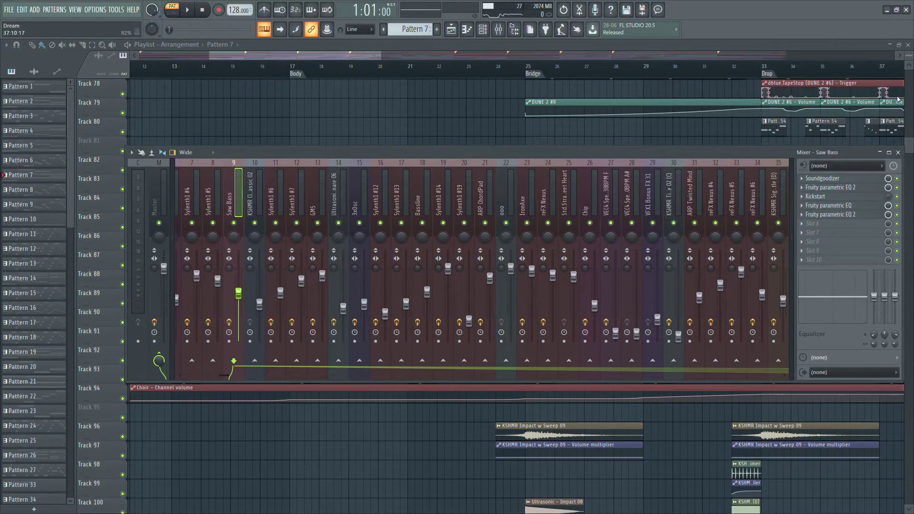
left_click(860, 198)
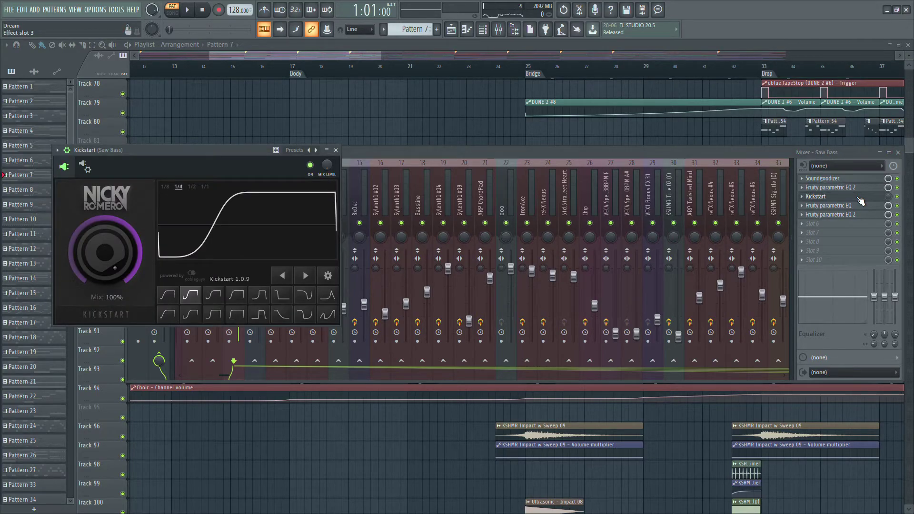
left_click(860, 199)
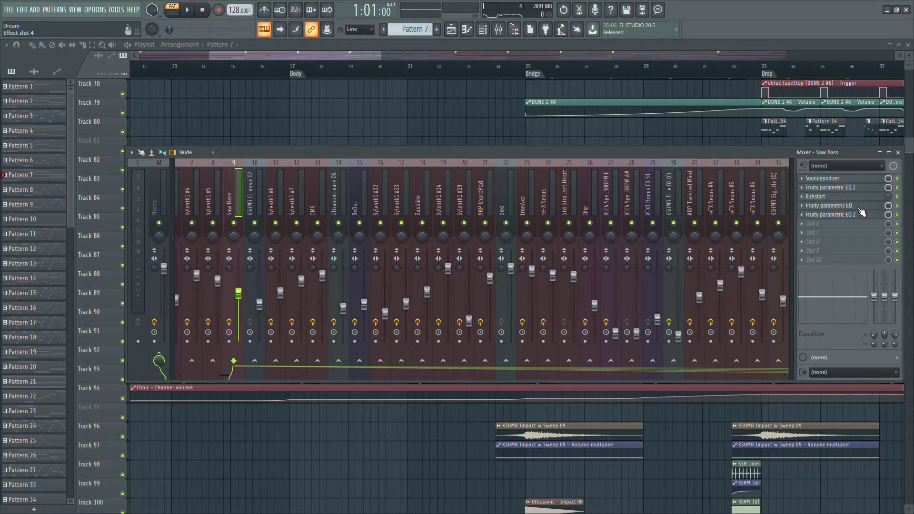
- Compare the curves of the two Fruity parametric EQ 2 effects on the Saw Bass track, and close them and the mixer
left_click(861, 210)
left_click(862, 214)
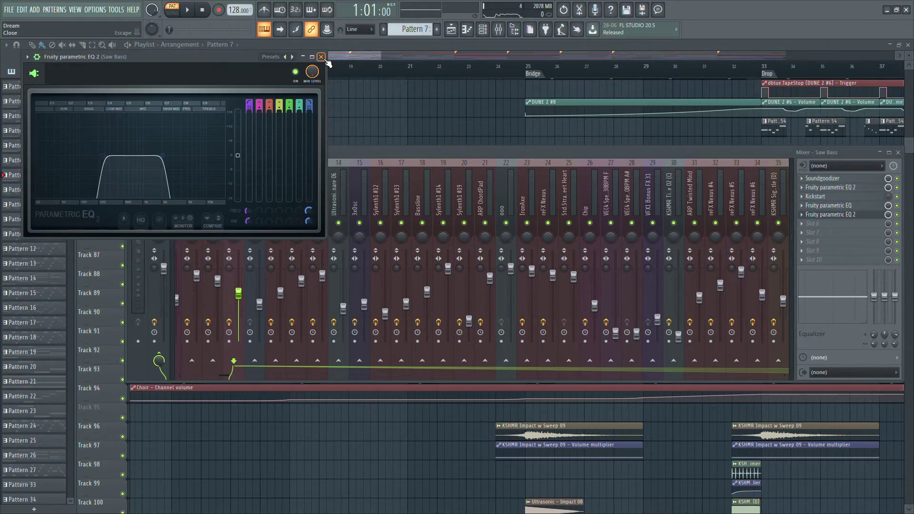
left_click(864, 190)
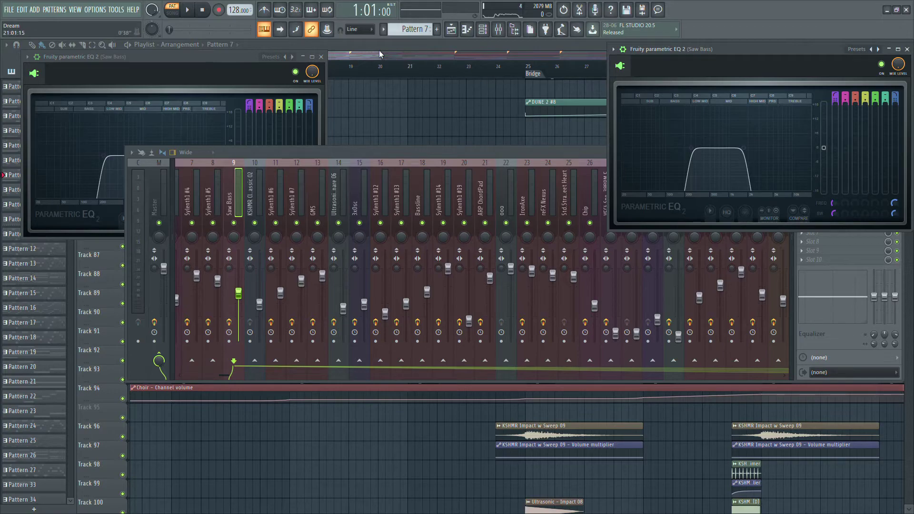
left_click(322, 58)
left_click(907, 49)
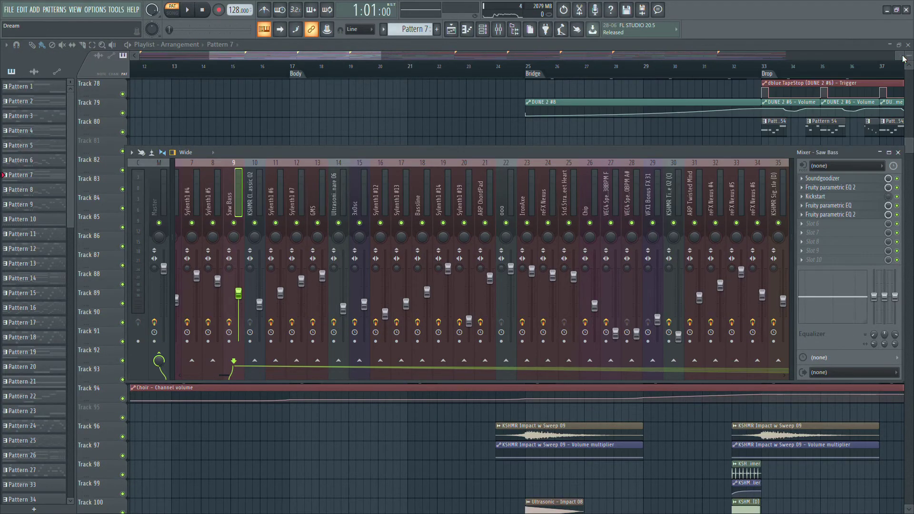
key("F9")
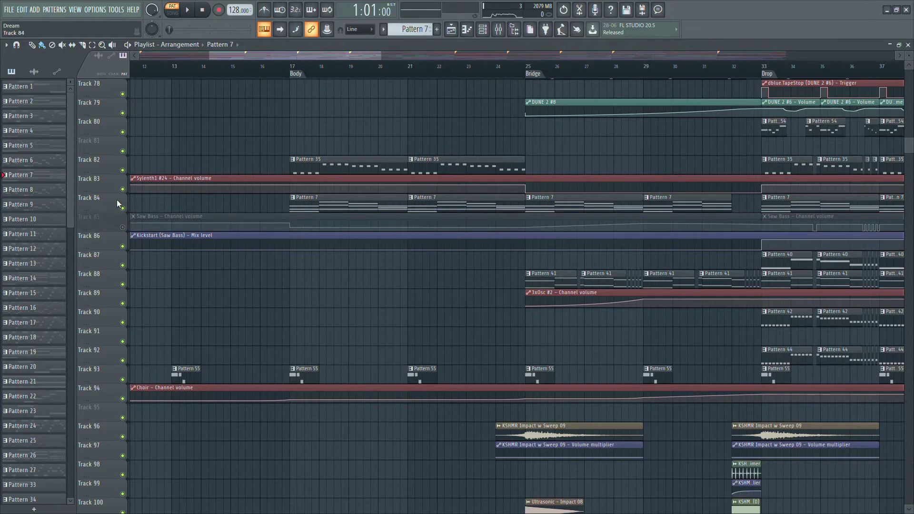
- Solo Track 85's Saw Bass volume automation and make Tracks 84, 83 and 82 audible with it
right_click(123, 227)
left_click(123, 208)
left_click(122, 189)
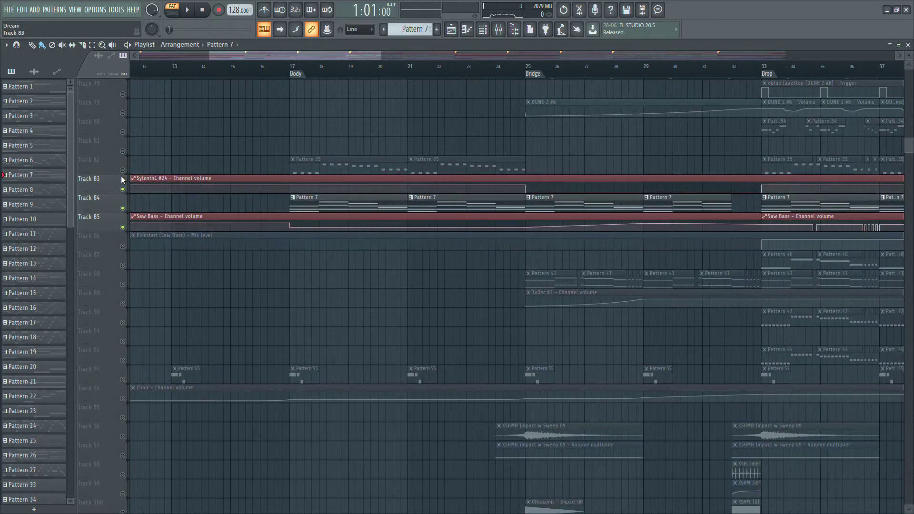
left_click(122, 170)
- Enable drum Tracks 1, 2, 4, 5, 7 and 8, audition the combination from the Body marker, and stop playback
left_click_drag(909, 147, 910, 78)
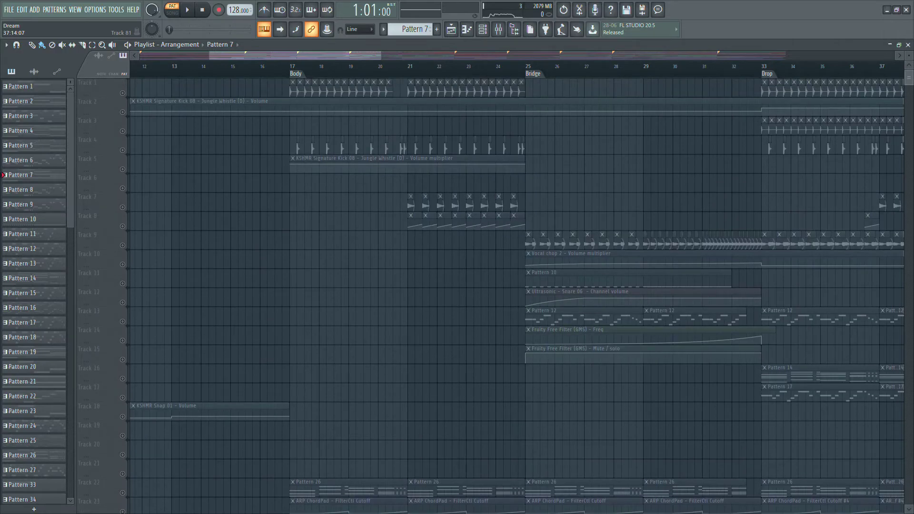
left_click(122, 93)
left_click(122, 112)
left_click(123, 150)
left_click(123, 169)
left_click(123, 207)
left_click(122, 226)
left_click(294, 71)
key("space")
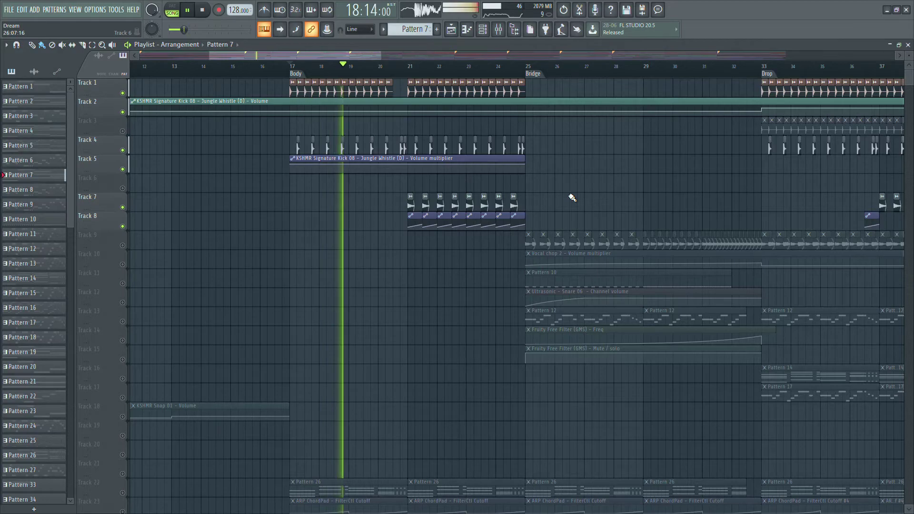
left_click_drag(910, 78, 911, 91)
key("space")
- Enable Pattern 26 on Track 22 and its filter cutoff automation on Track 23, and audition the Body section with them
left_click(123, 225)
left_click(122, 244)
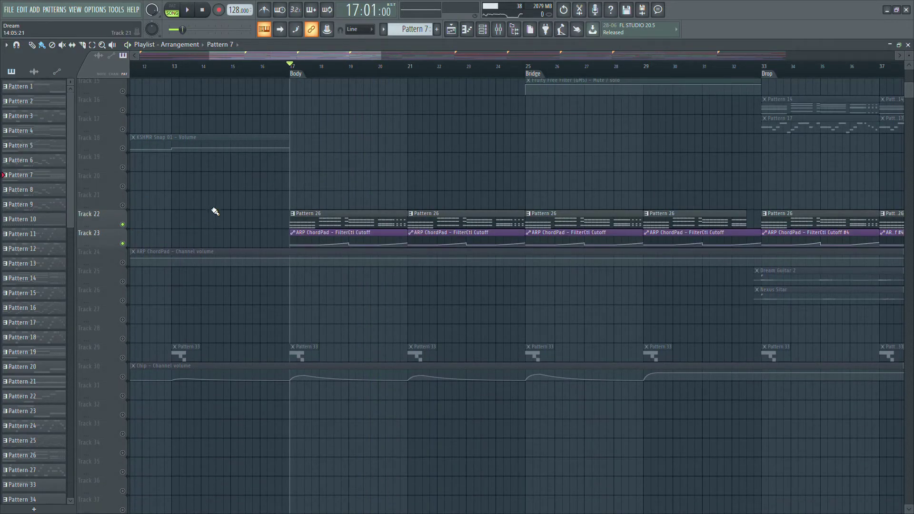
key("space")
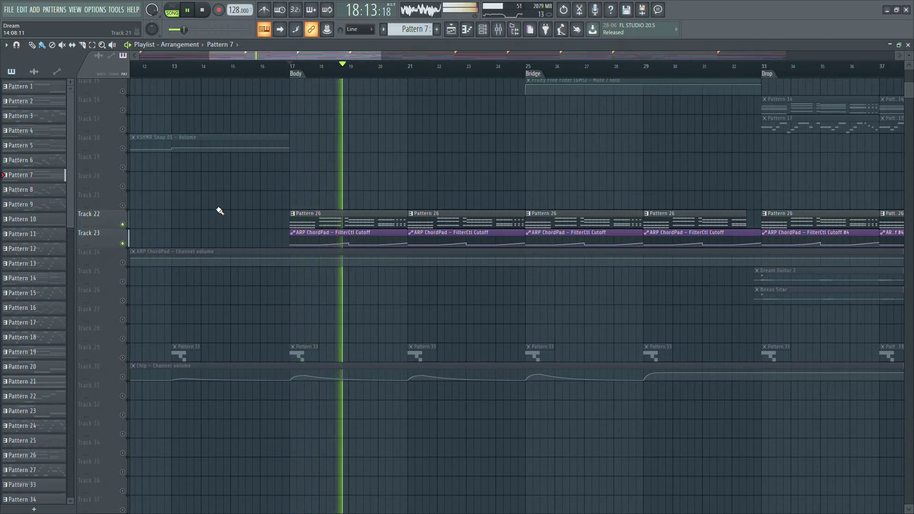
key("space")
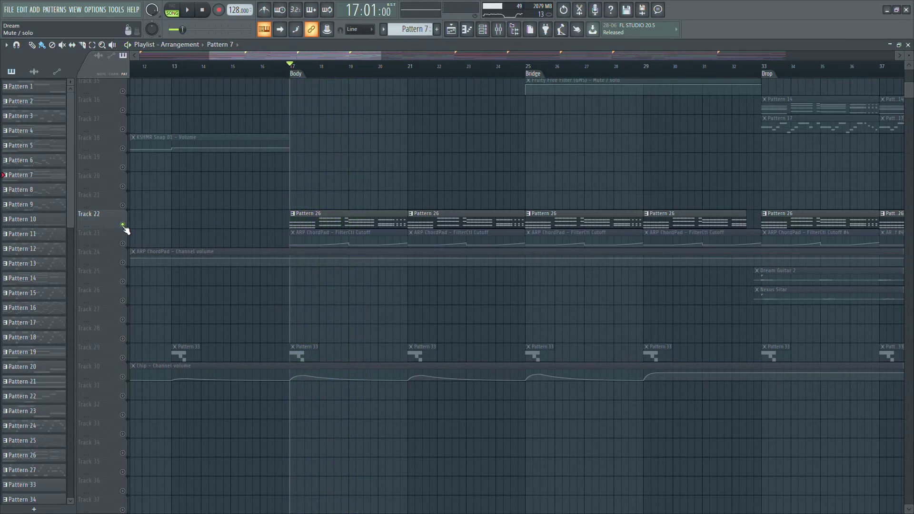
- Restore all tracks, audition the full Body section, and show the whole arrangement from Intro to Ending
left_click(122, 225, "ctrl")
mouse_move(911, 92)
left_mouse_down()
mouse_move(911, 196)
mouse_move(911, 77)
left_mouse_up()
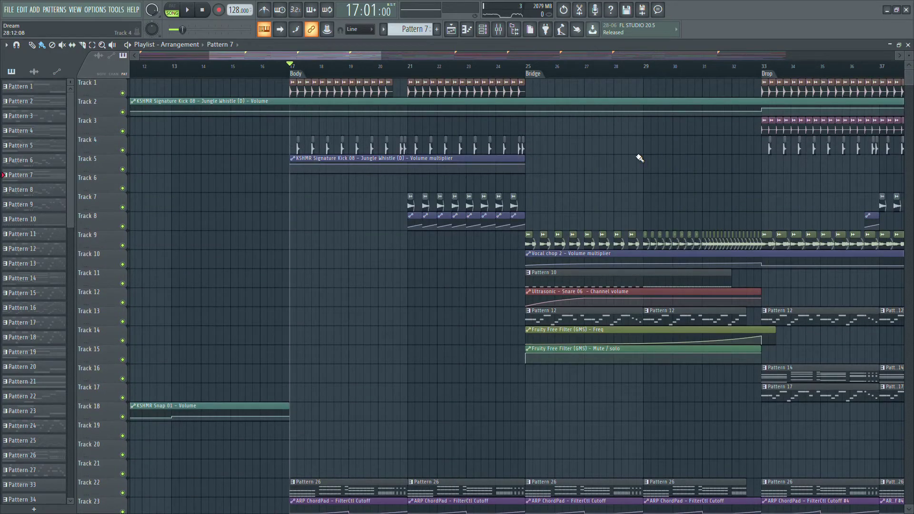
key("space")
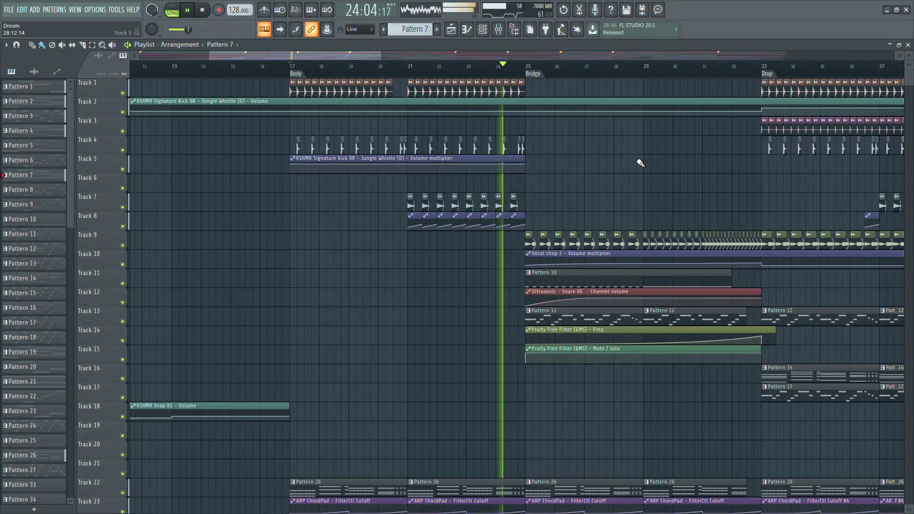
key("space")
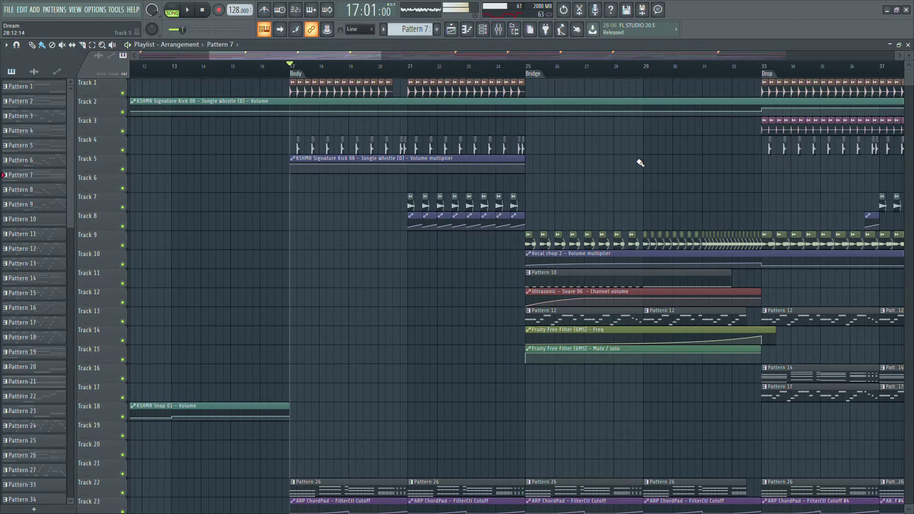
right_click(638, 160, "ctrl")
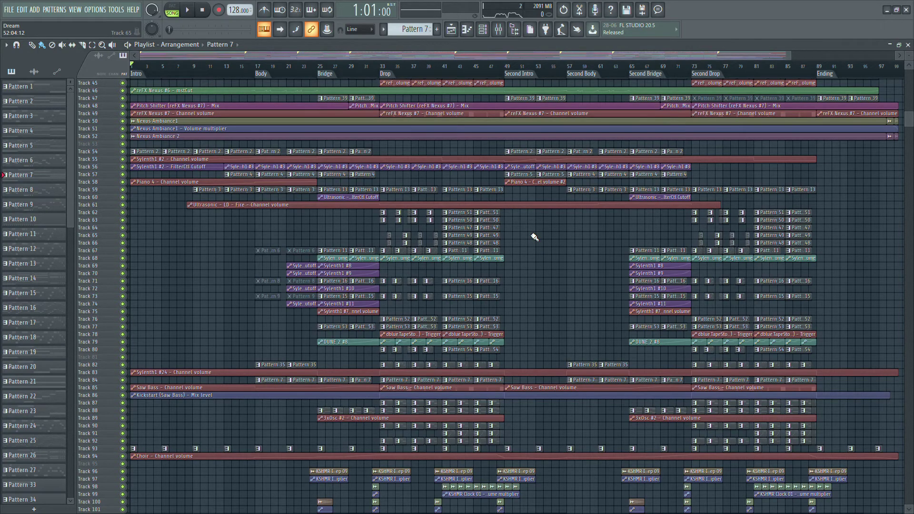
- Bring the Bridge and Drop sections of the arrangement into view and audition them from the Bridge marker
left_click_drag(911, 125, 911, 47)
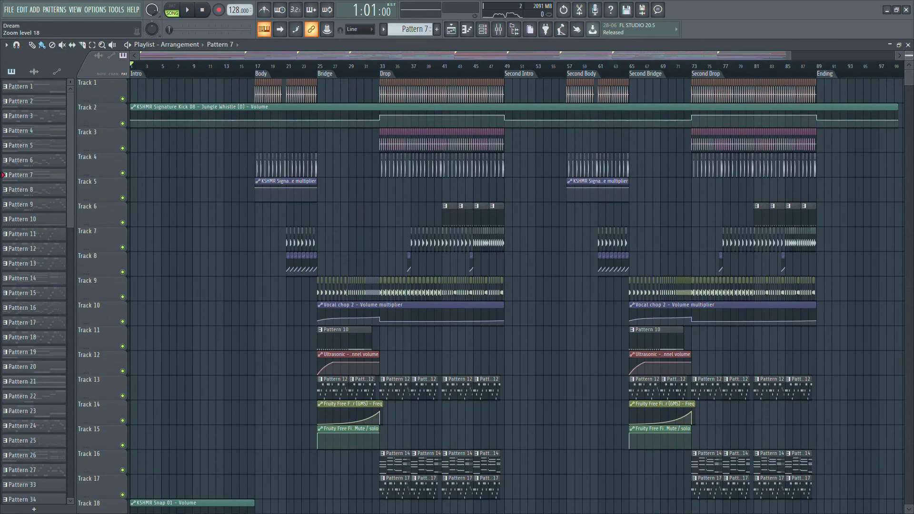
left_click_drag(797, 55, 471, 76)
left_click_drag(911, 79, 909, 134)
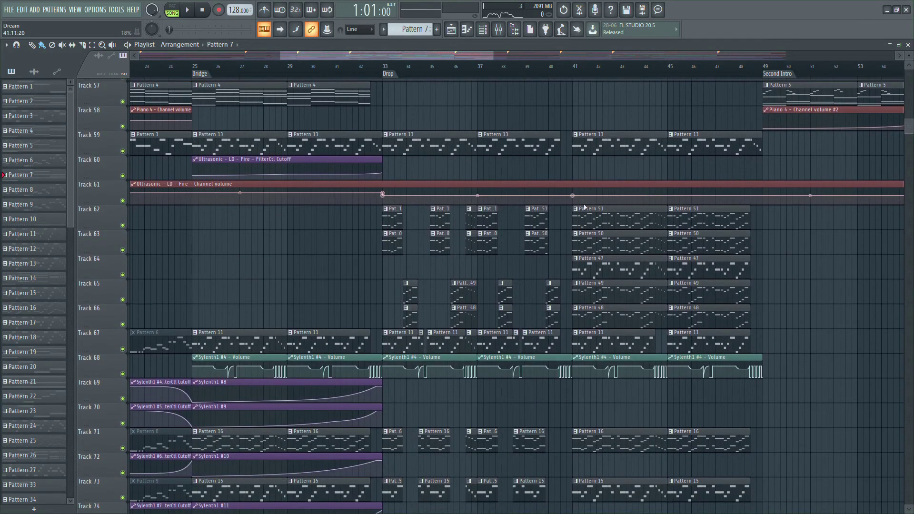
mouse_move(912, 135)
left_mouse_down()
mouse_move(912, 186)
mouse_move(911, 67)
mouse_move(911, 120)
left_mouse_up()
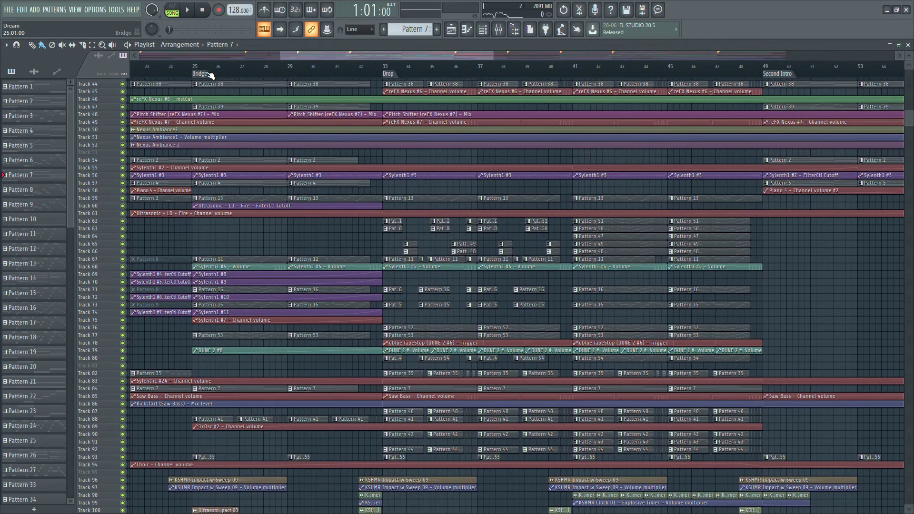
key("space")
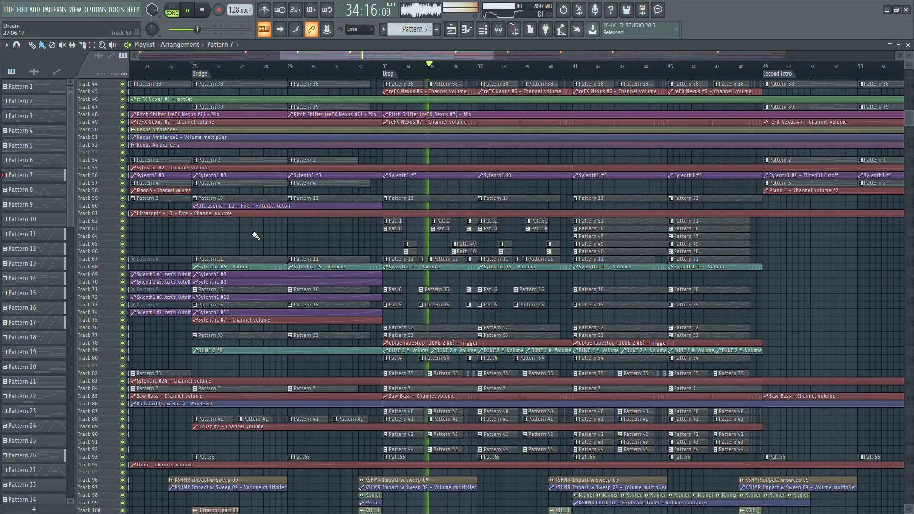
- Open the mixer during playback and look through its insert tracks and their levels
left_click(499, 30)
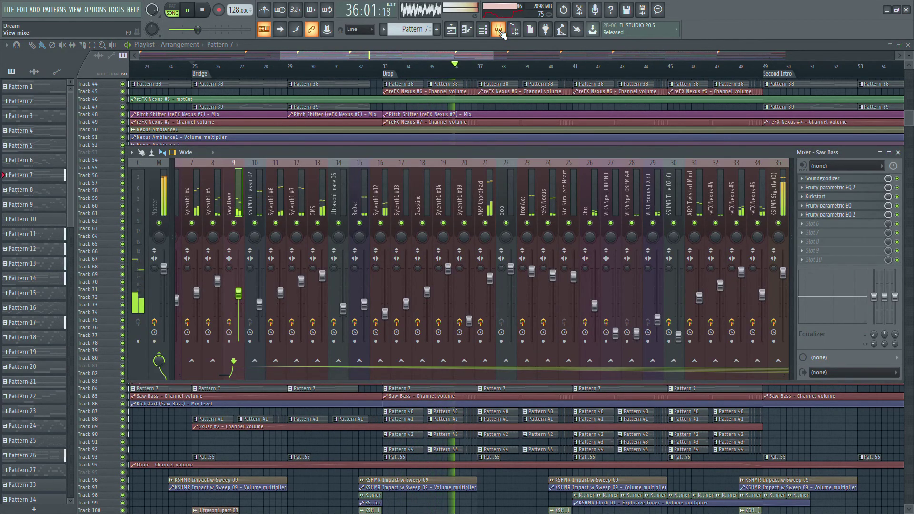
mouse_move(227, 376)
left_mouse_down()
mouse_move(184, 370)
mouse_move(452, 403)
left_mouse_up()
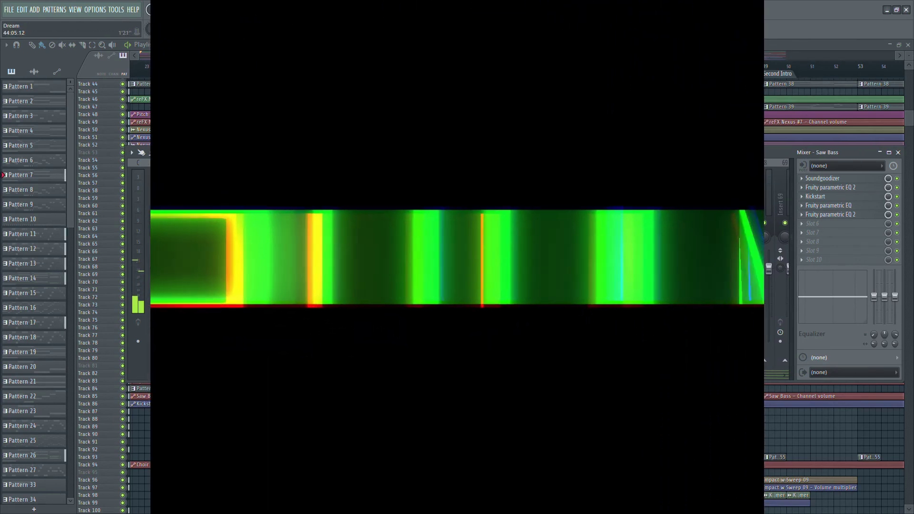